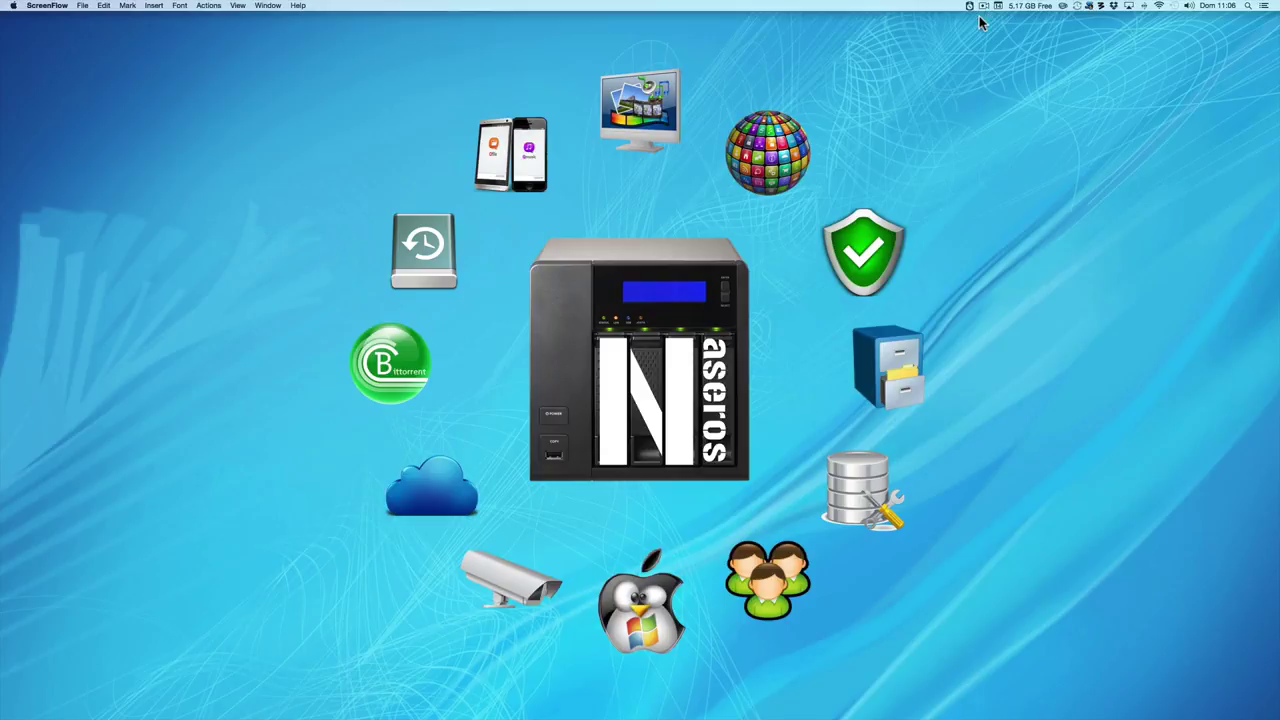
Step: Open the Qnap-269L bookmark in Safari and sign in to the NAS with the saved credentials
{"action": "mouse_move", "coordinate": [100, 712]}
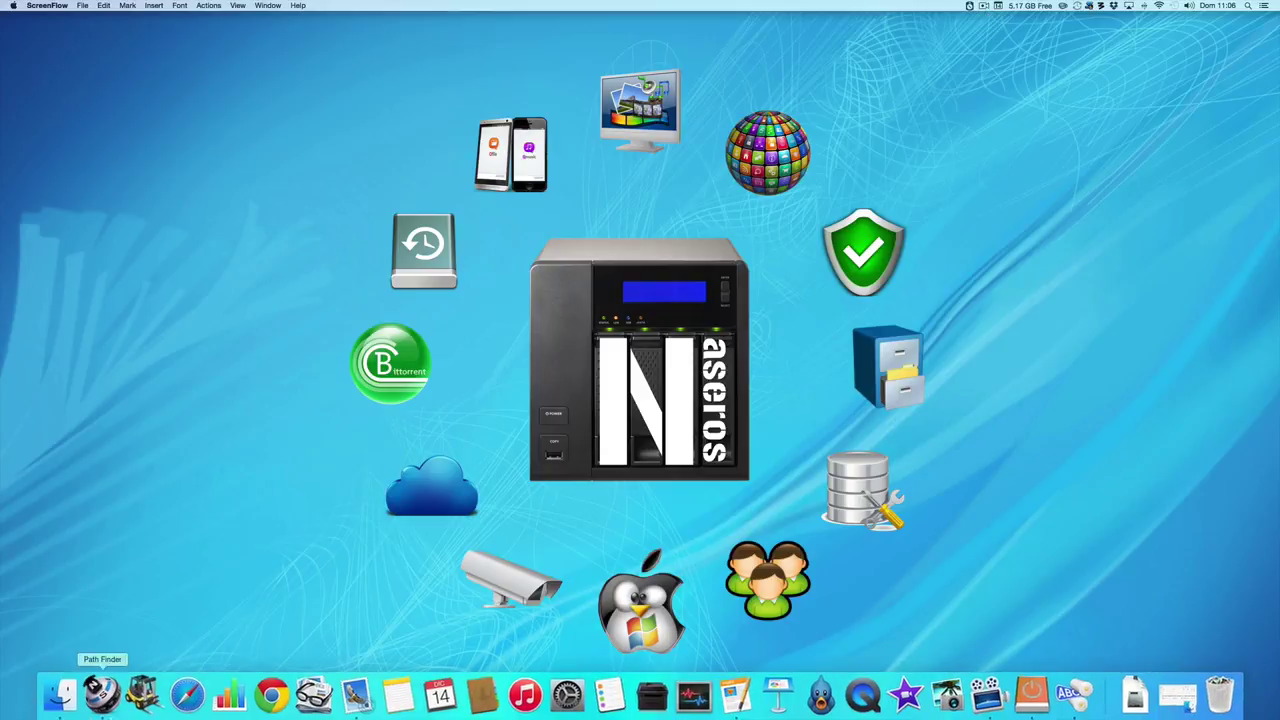
{"action": "left_click", "coordinate": [182, 708]}
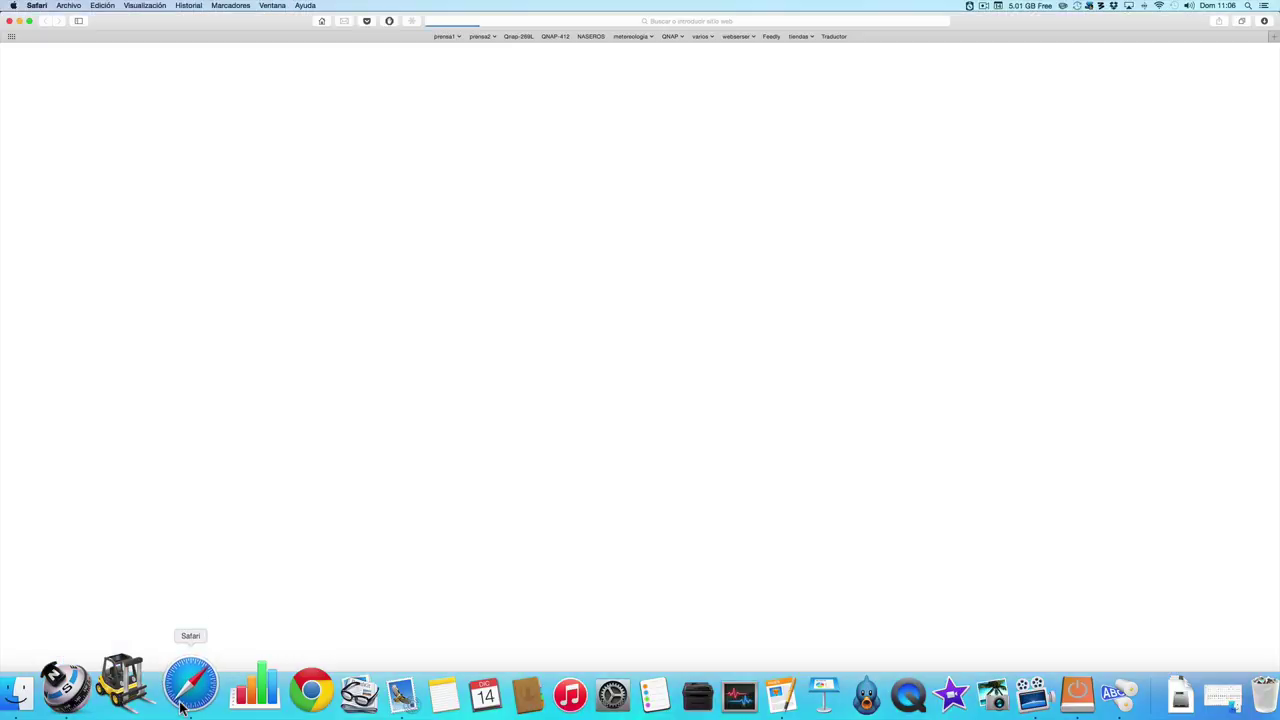
{"action": "left_click", "coordinate": [517, 36]}
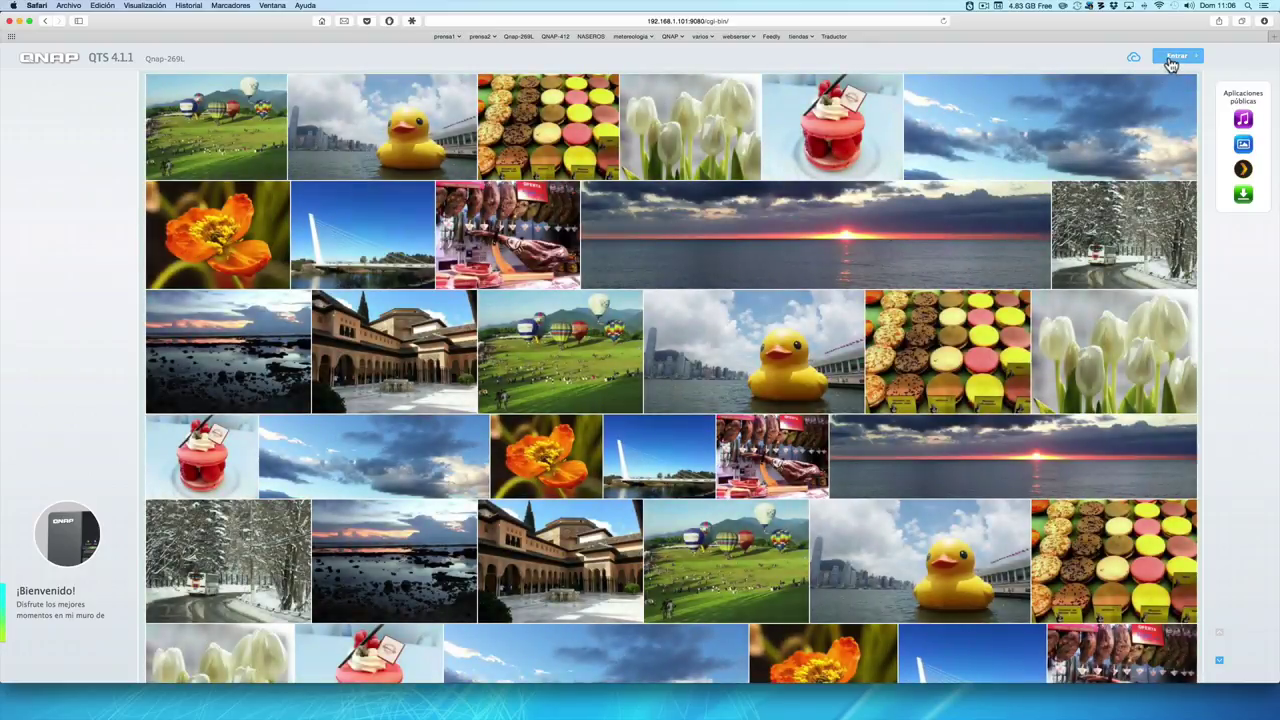
{"action": "left_click", "coordinate": [1170, 56]}
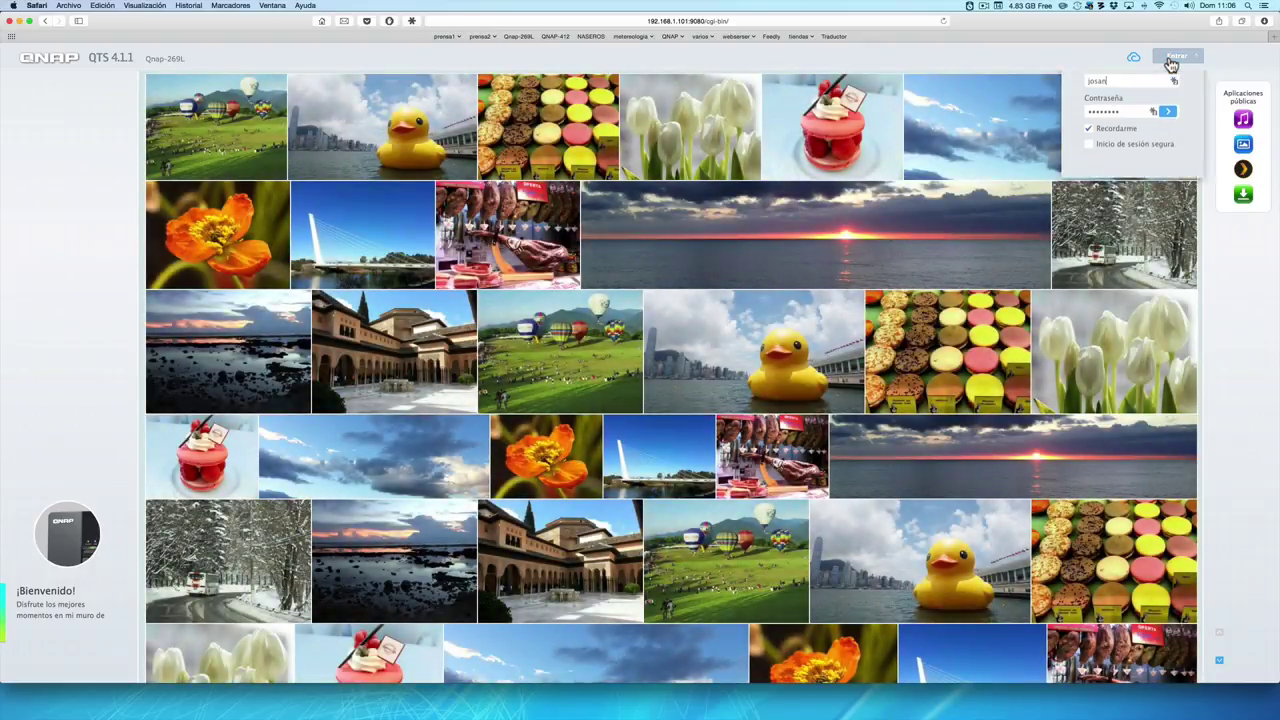
{"action": "left_click", "coordinate": [1167, 128]}
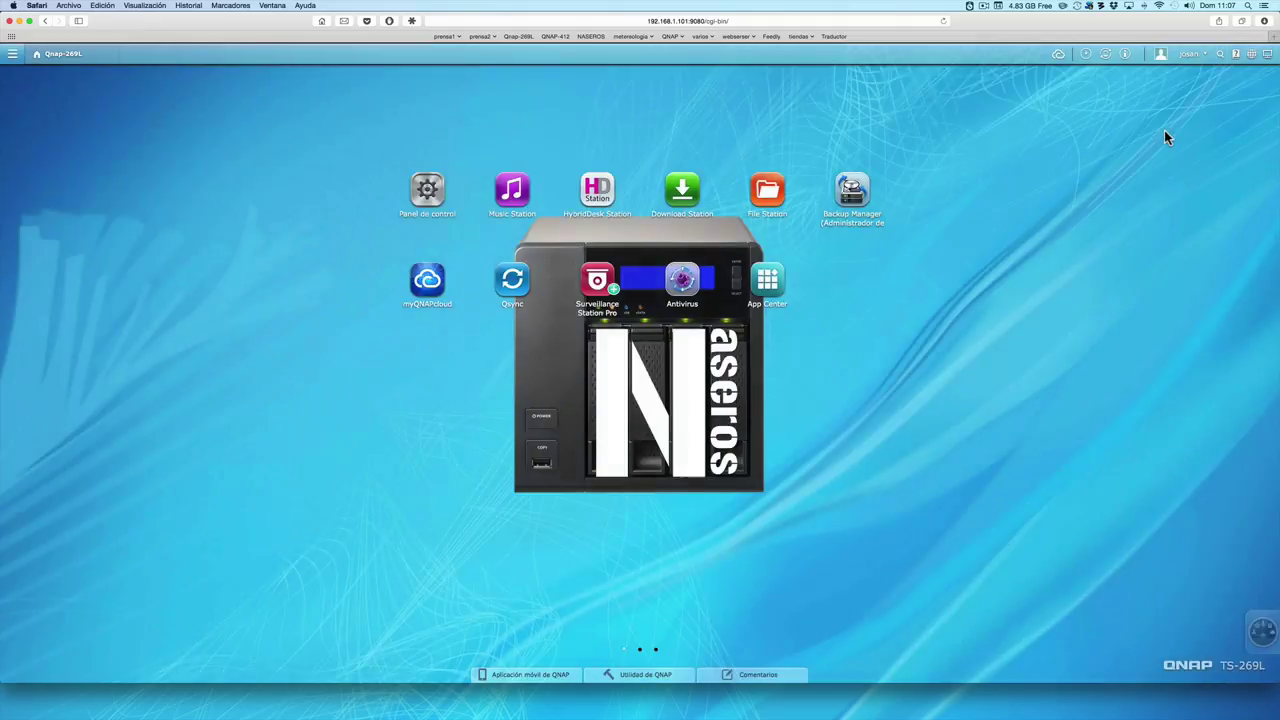
Step: Review the Download Station tasks and the Silicon Valley Cap.107 folder under Download in File Station, closing both windows when done
{"action": "left_click", "coordinate": [686, 192]}
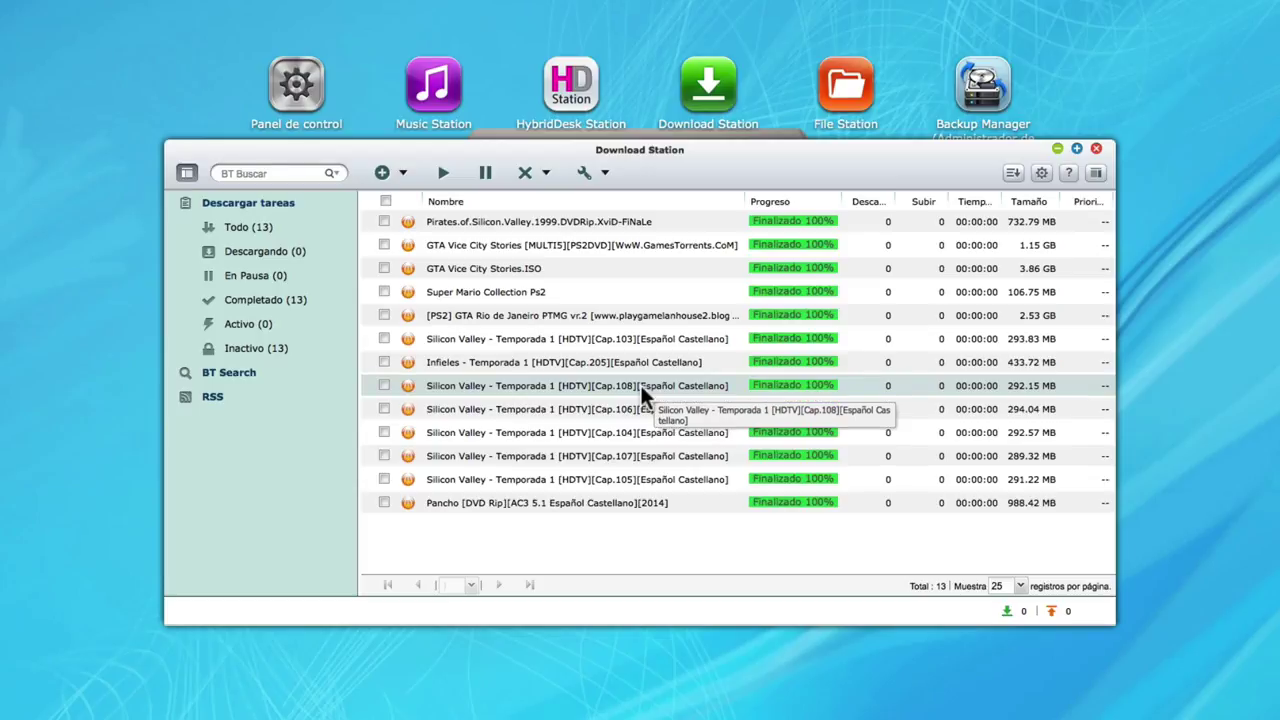
{"action": "left_click", "coordinate": [840, 95]}
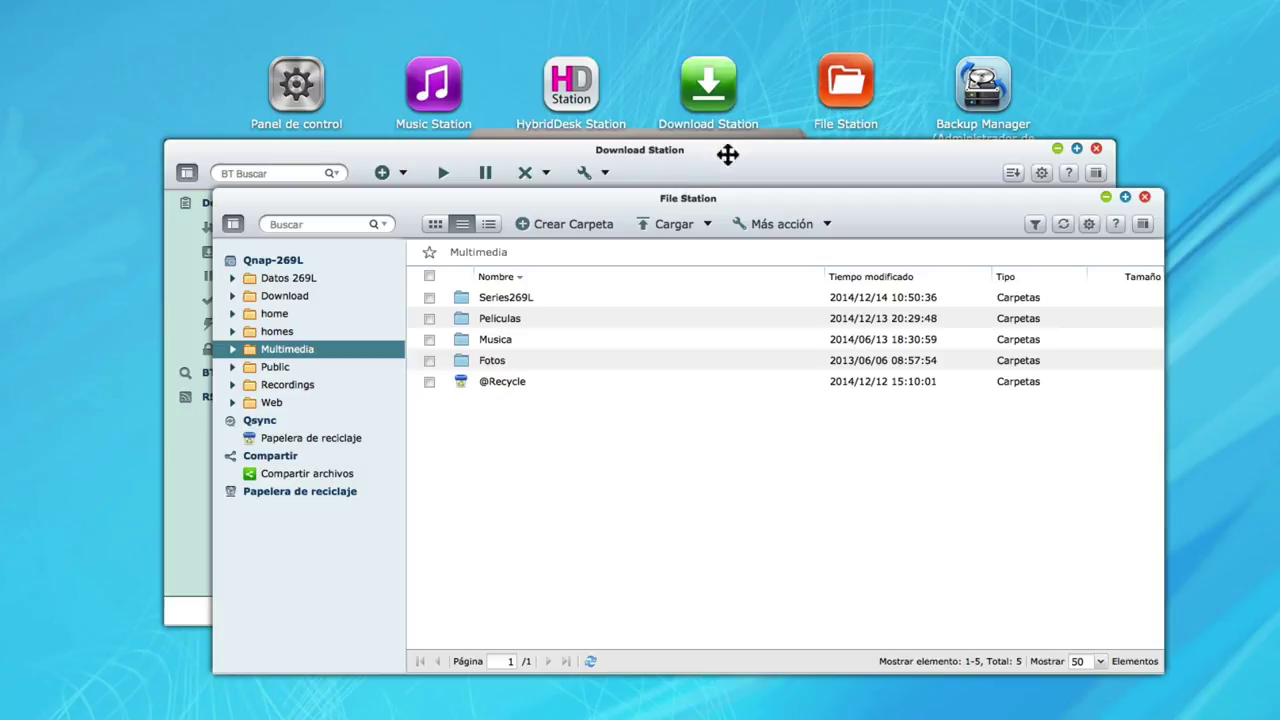
{"action": "left_click", "coordinate": [310, 298]}
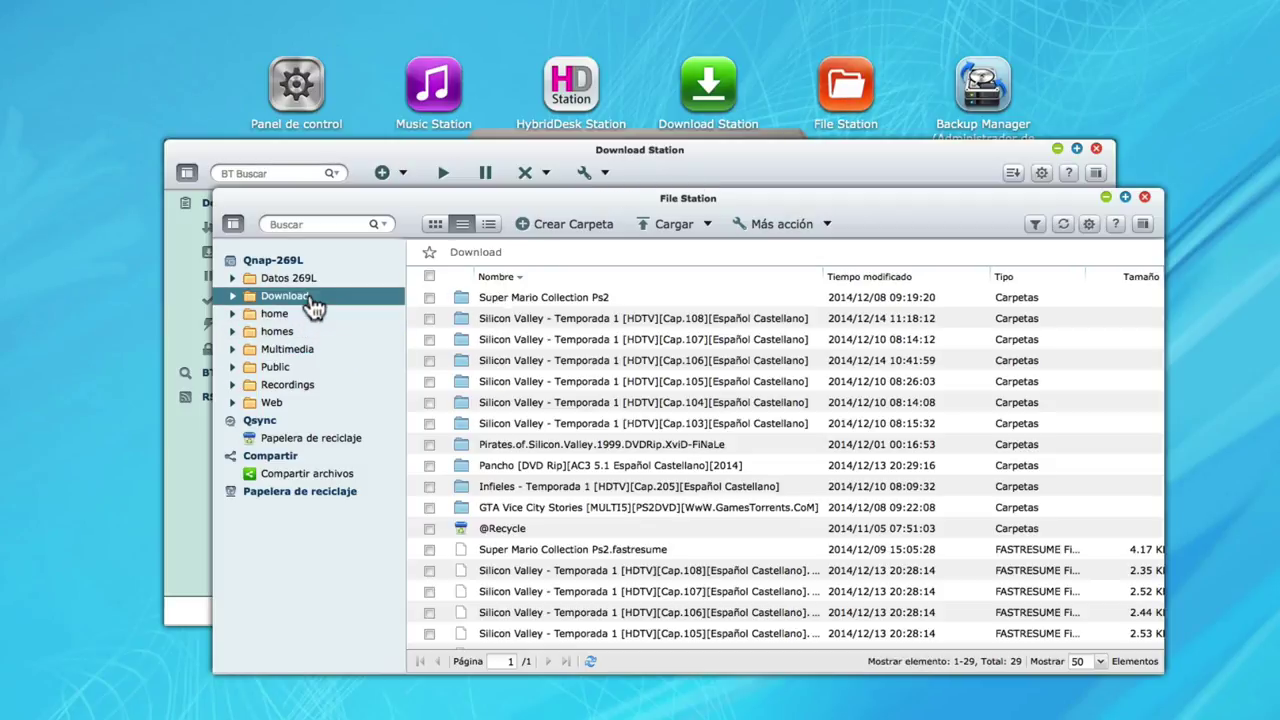
{"action": "double_click", "coordinate": [629, 343]}
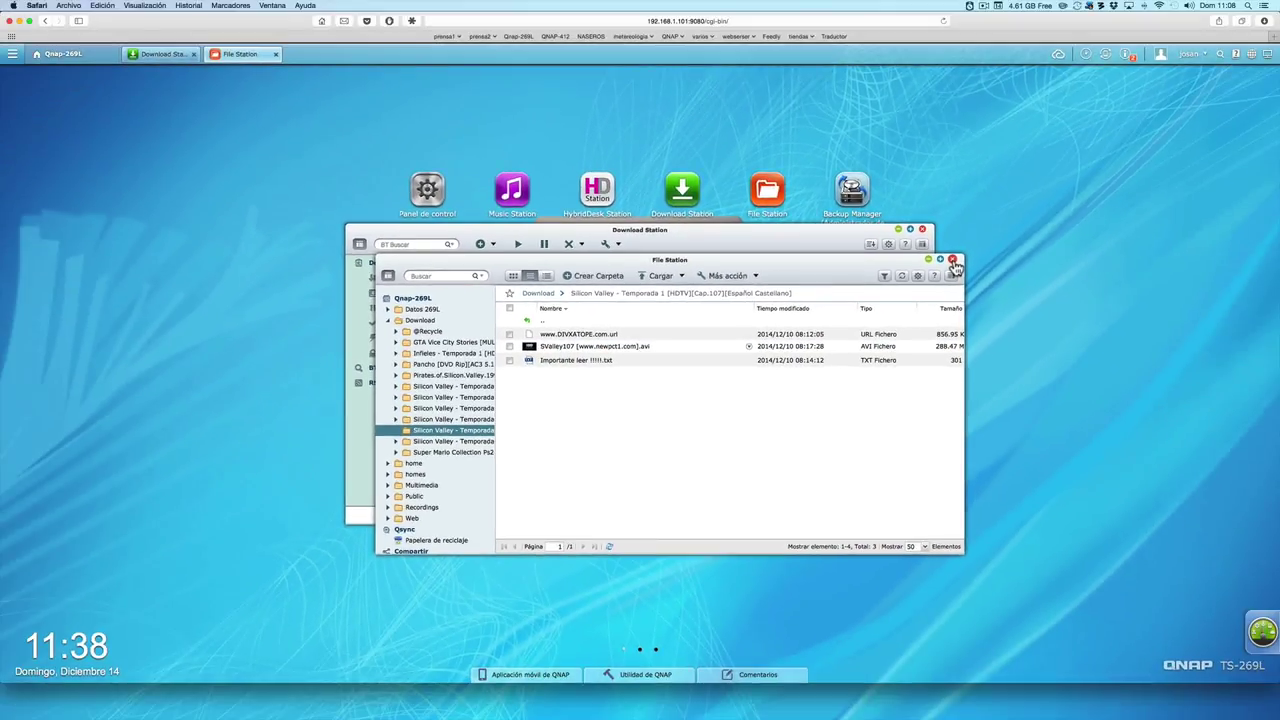
{"action": "left_click", "coordinate": [953, 259]}
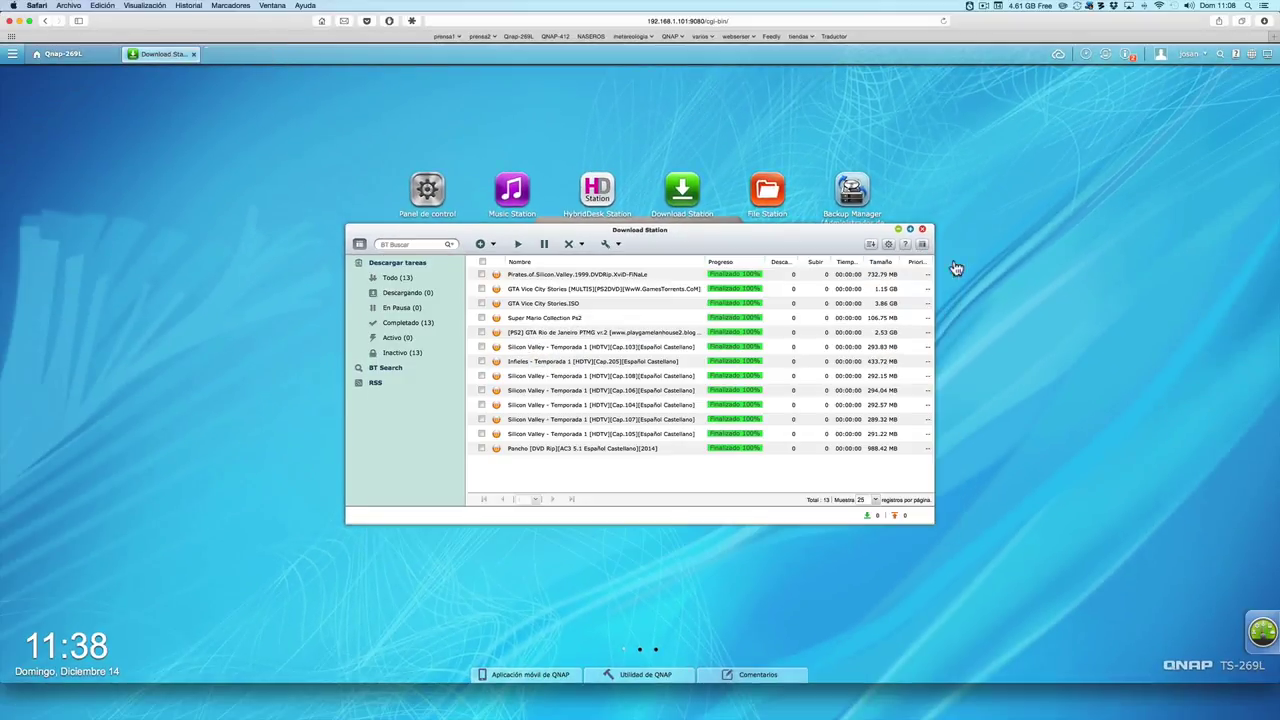
{"action": "left_click", "coordinate": [922, 229]}
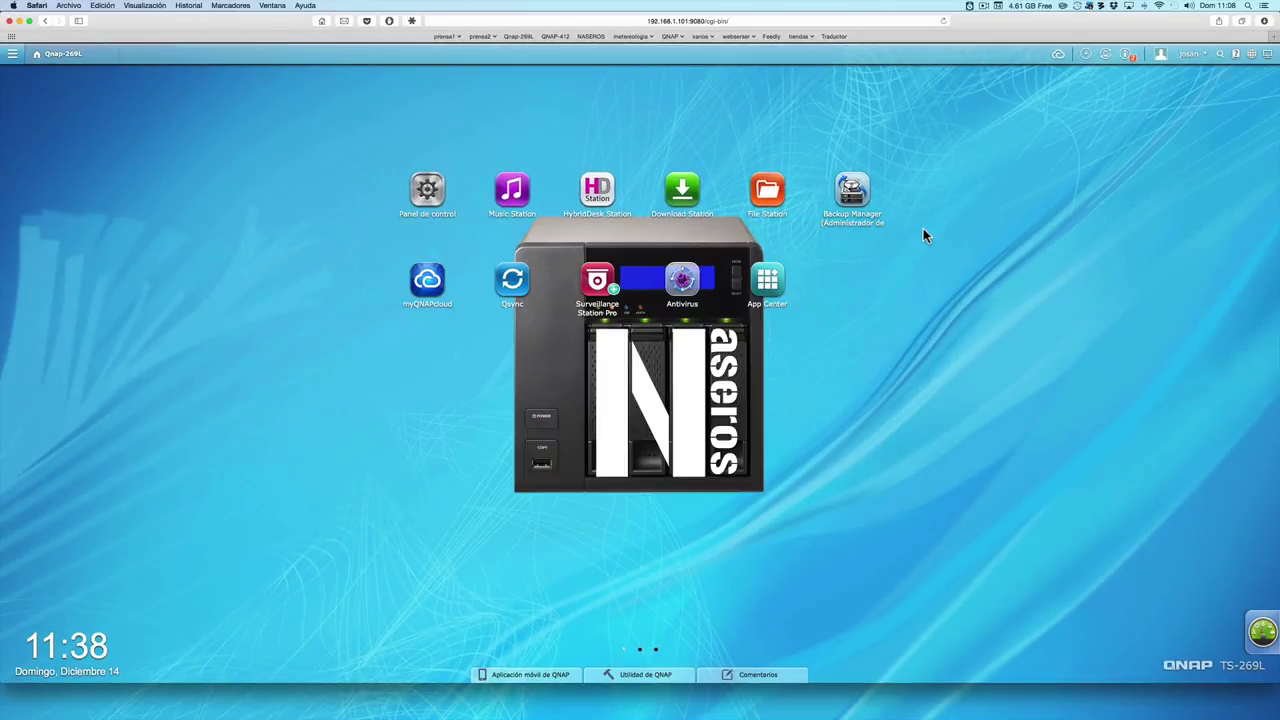
Step: Go to filebot.net and look through the page down to the available download packages
{"action": "left_click", "coordinate": [795, 21]}
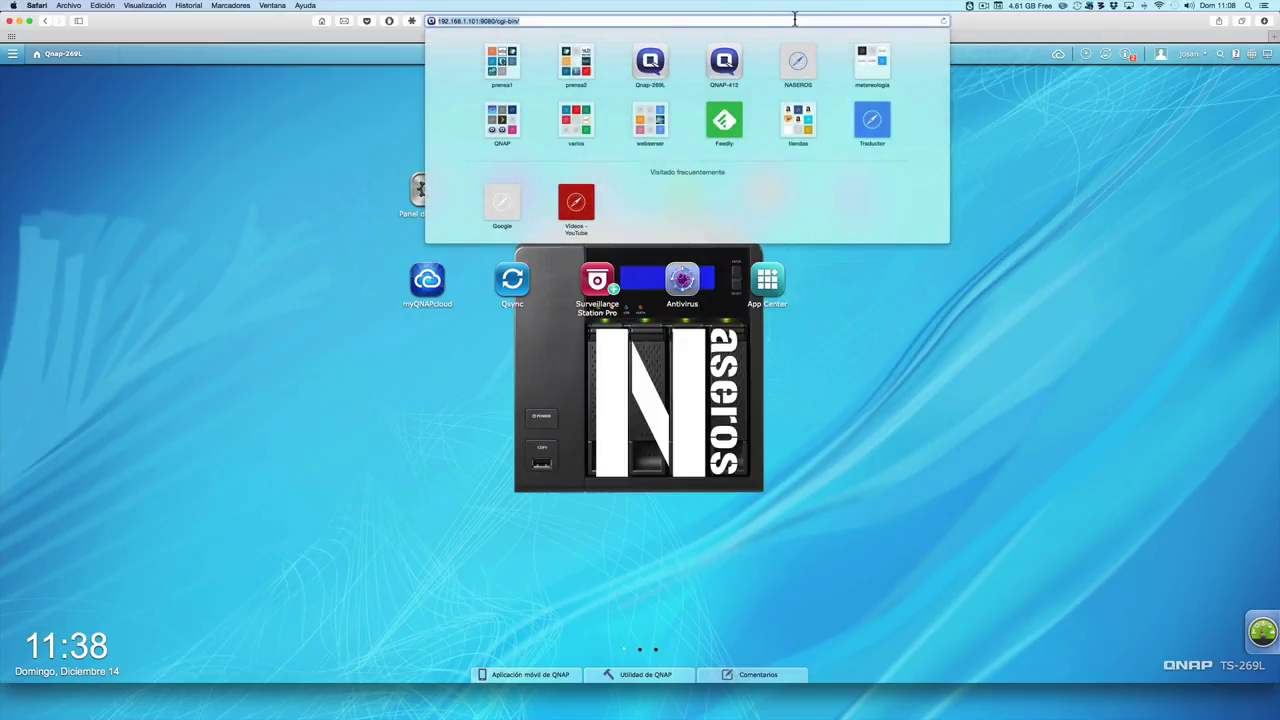
{"action": "type", "text": "filebot.net"}
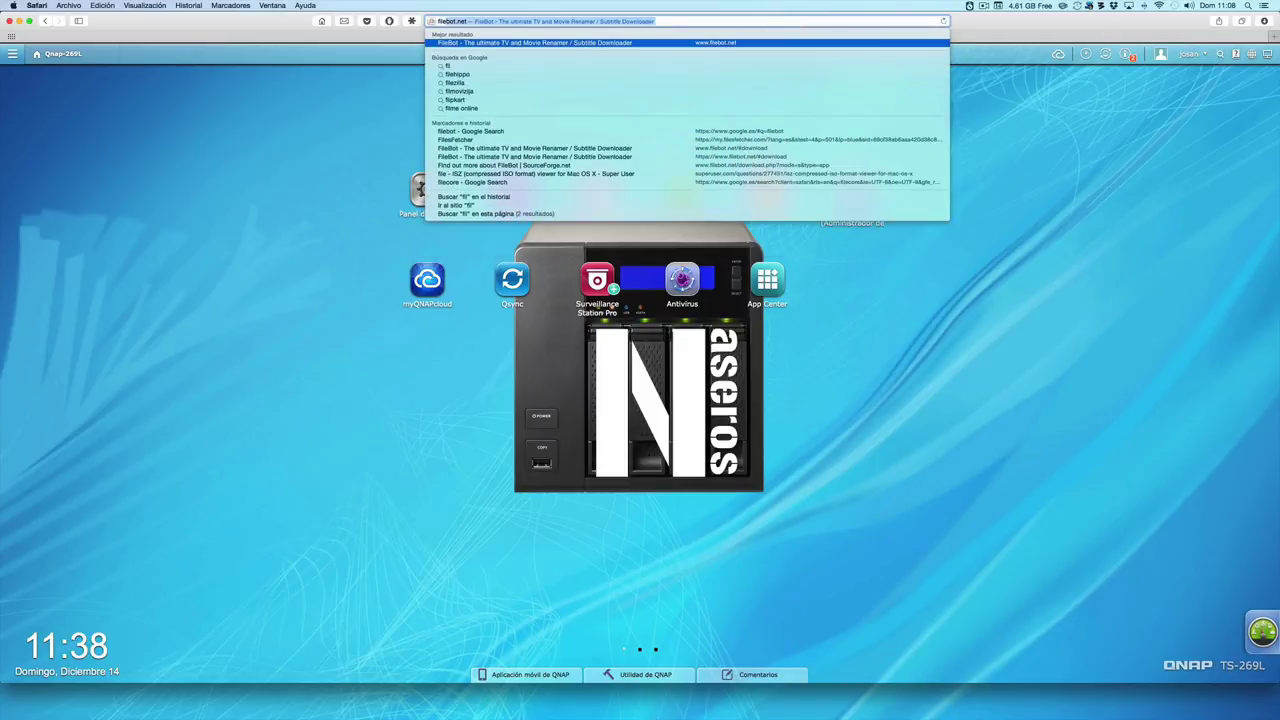
{"action": "key", "text": "Return"}
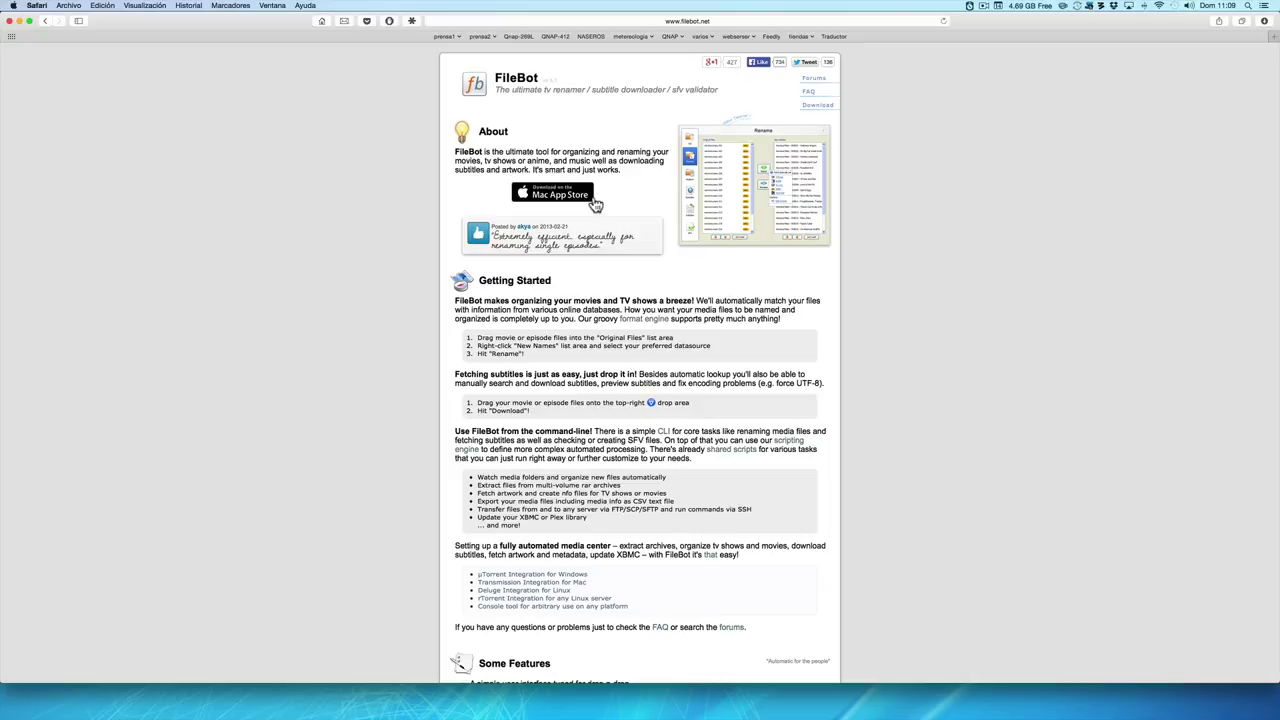
{"action": "scroll", "coordinate": [595, 205], "scroll_direction": "down", "scroll_amount": 3}
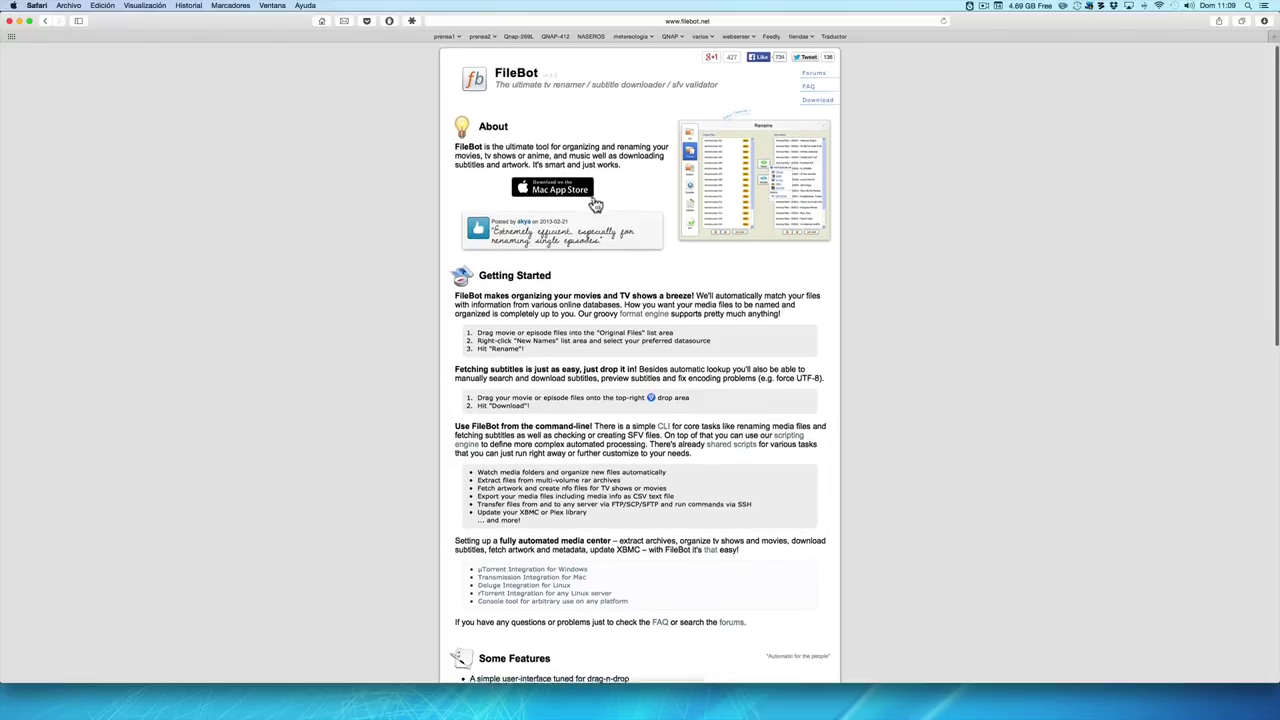
{"action": "scroll", "coordinate": [594, 172], "scroll_direction": "down", "scroll_amount": 8}
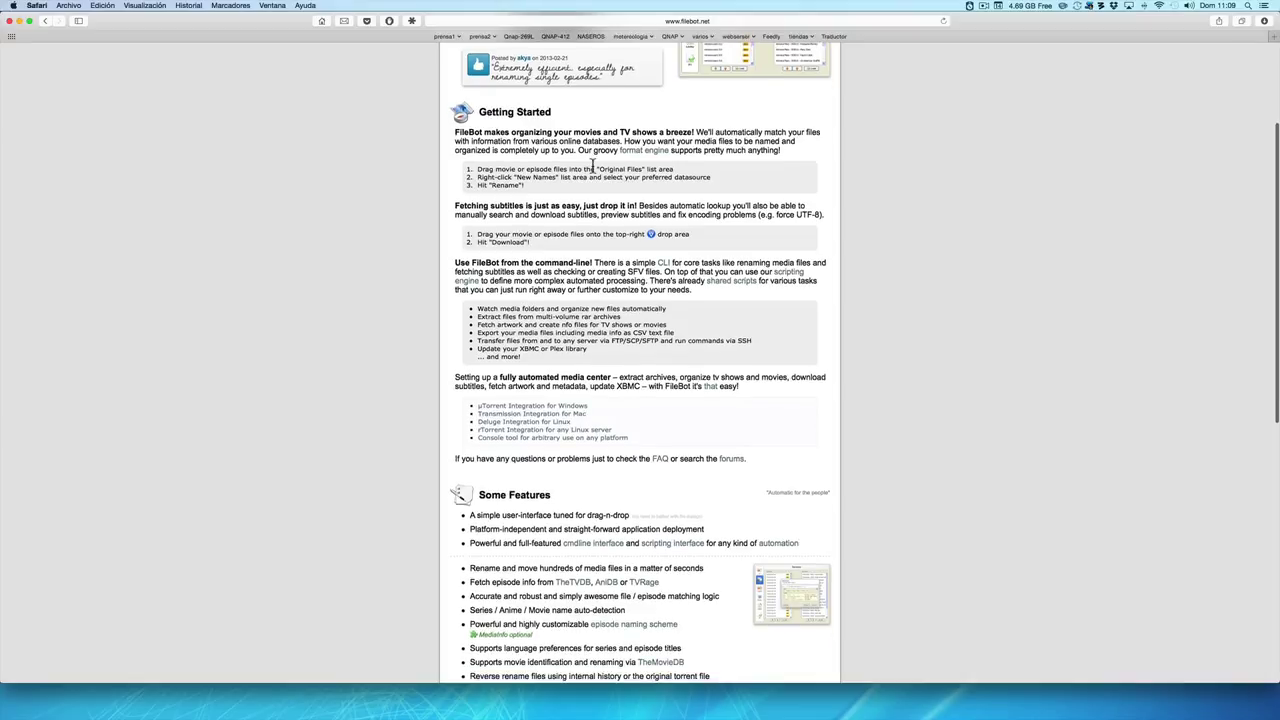
{"action": "scroll", "coordinate": [592, 172], "scroll_direction": "down", "scroll_amount": 5}
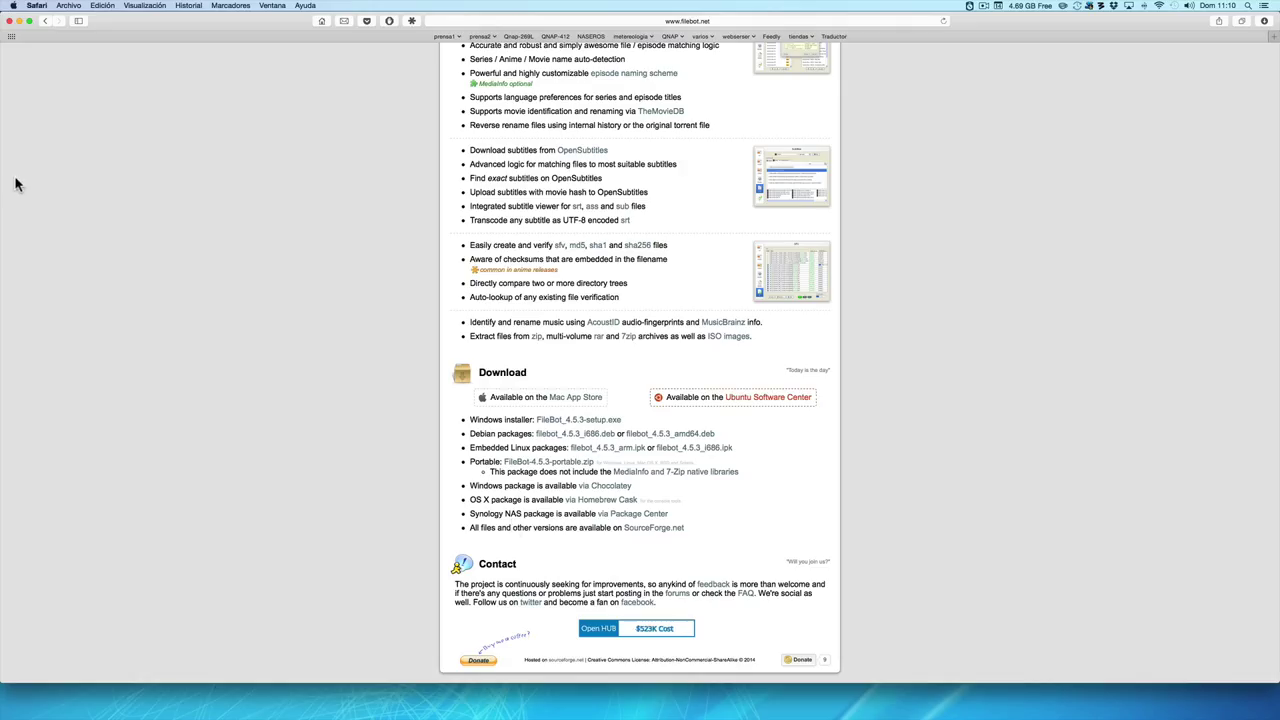
Step: Launch the FileBot application through a Spotlight search for "fileBot"
{"action": "mouse_move", "coordinate": [8, 22]}
{"action": "key", "text": "super+space"}
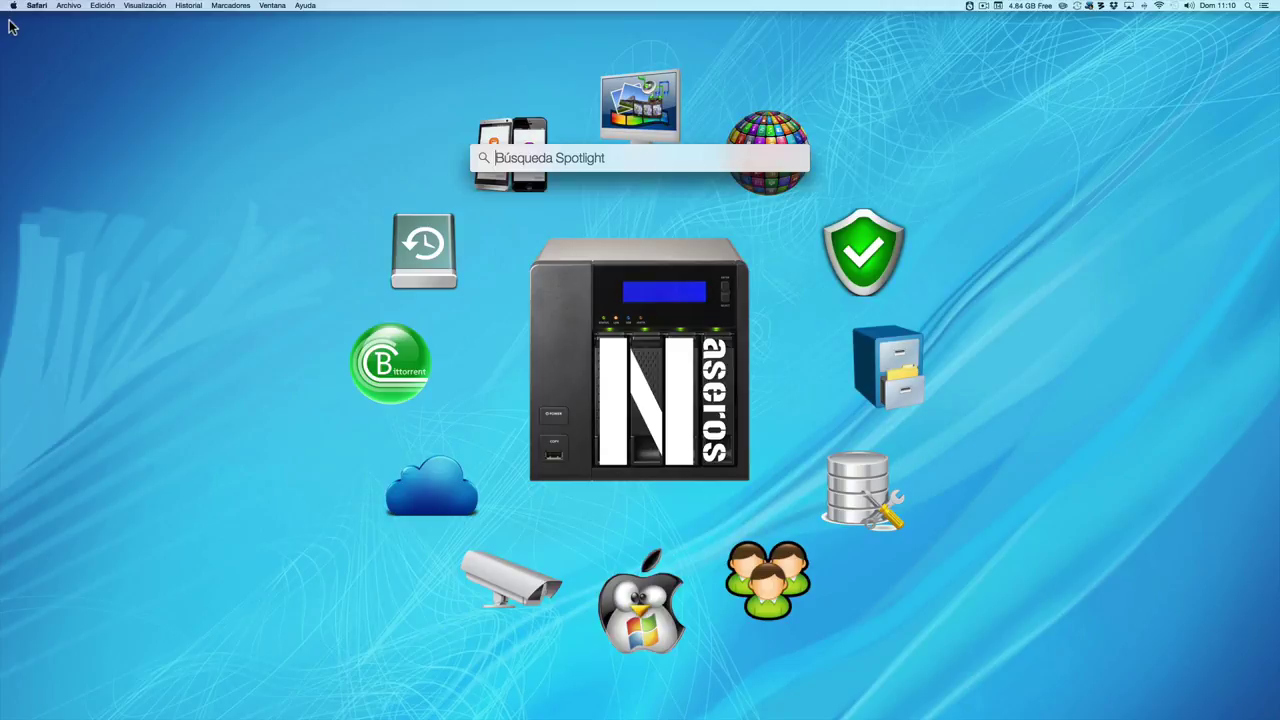
{"action": "type", "text": "fileBot"}
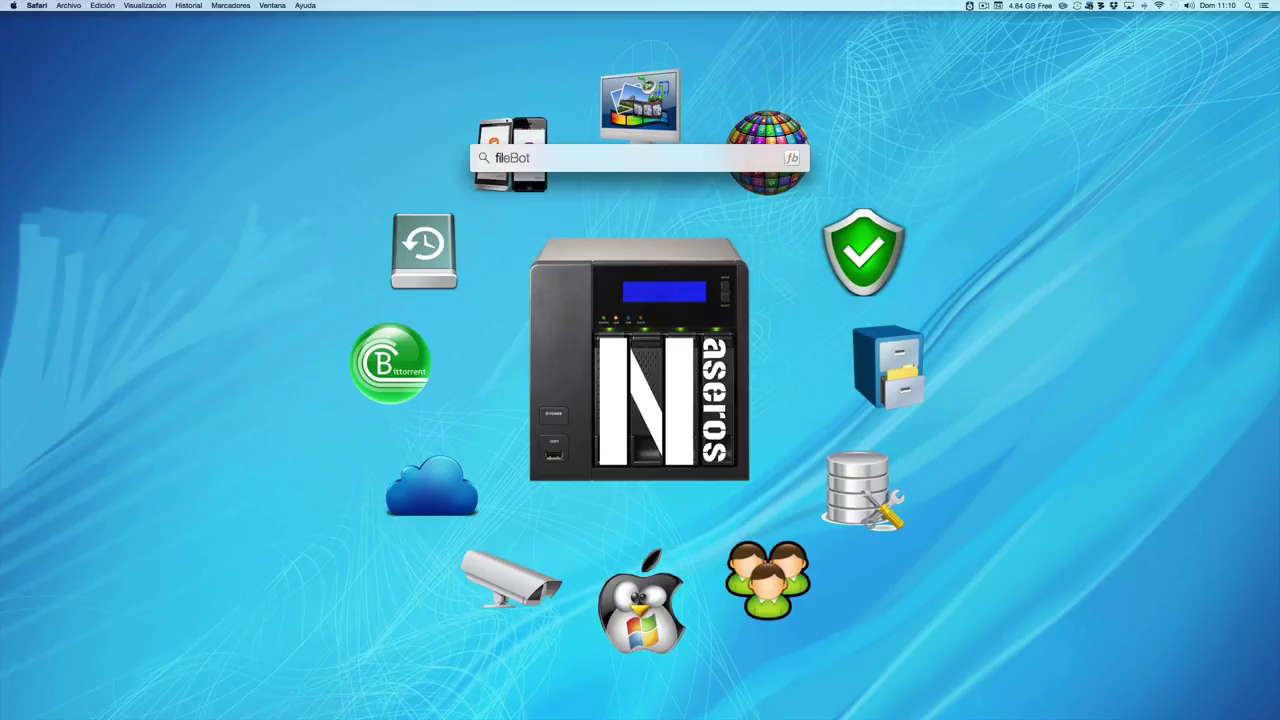
{"action": "key", "text": "Return"}
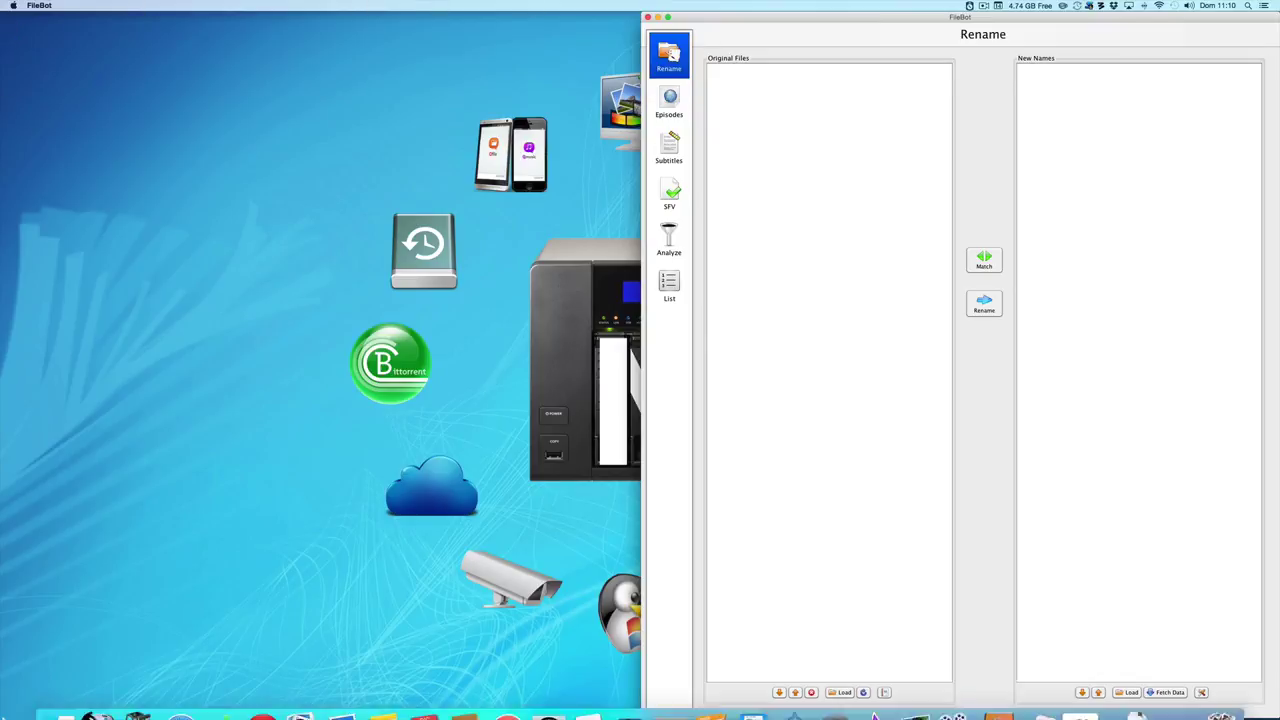
Step: Place a Finder window beside FileBot and show the Download folder of the Qnap-269L(AFP) share as a list
{"action": "left_click", "coordinate": [100, 682]}
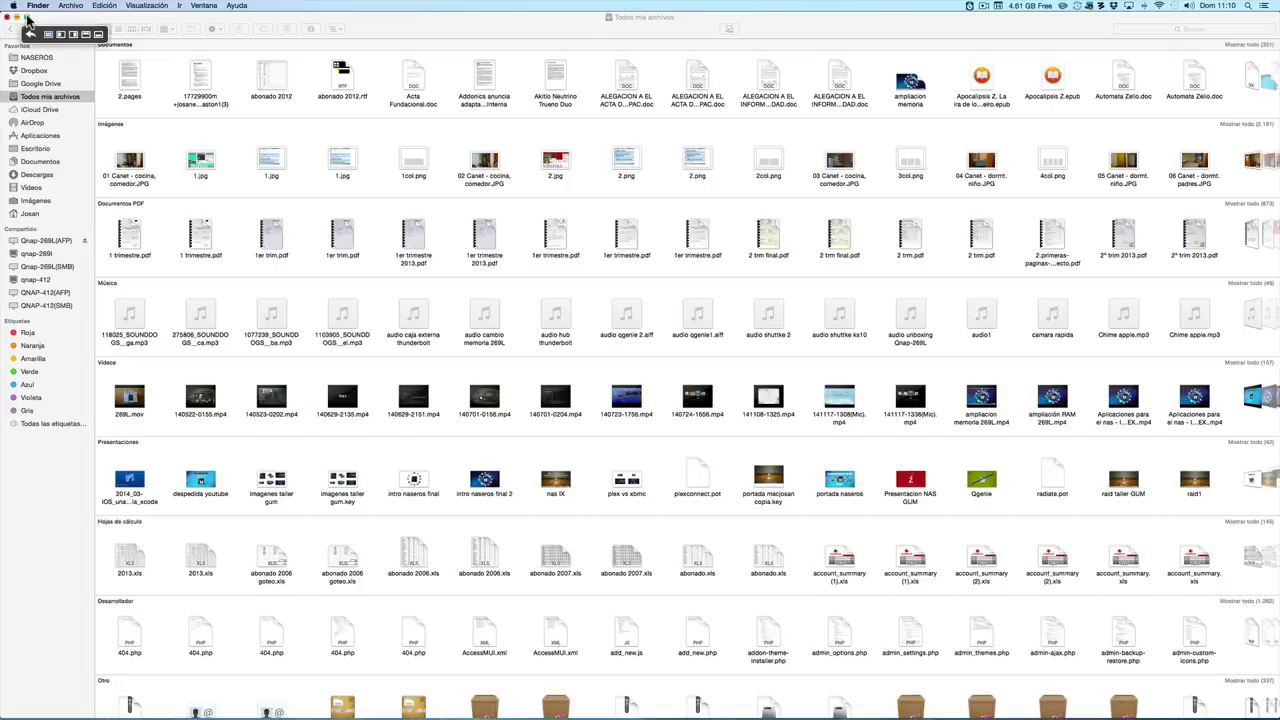
{"action": "left_click", "coordinate": [66, 40]}
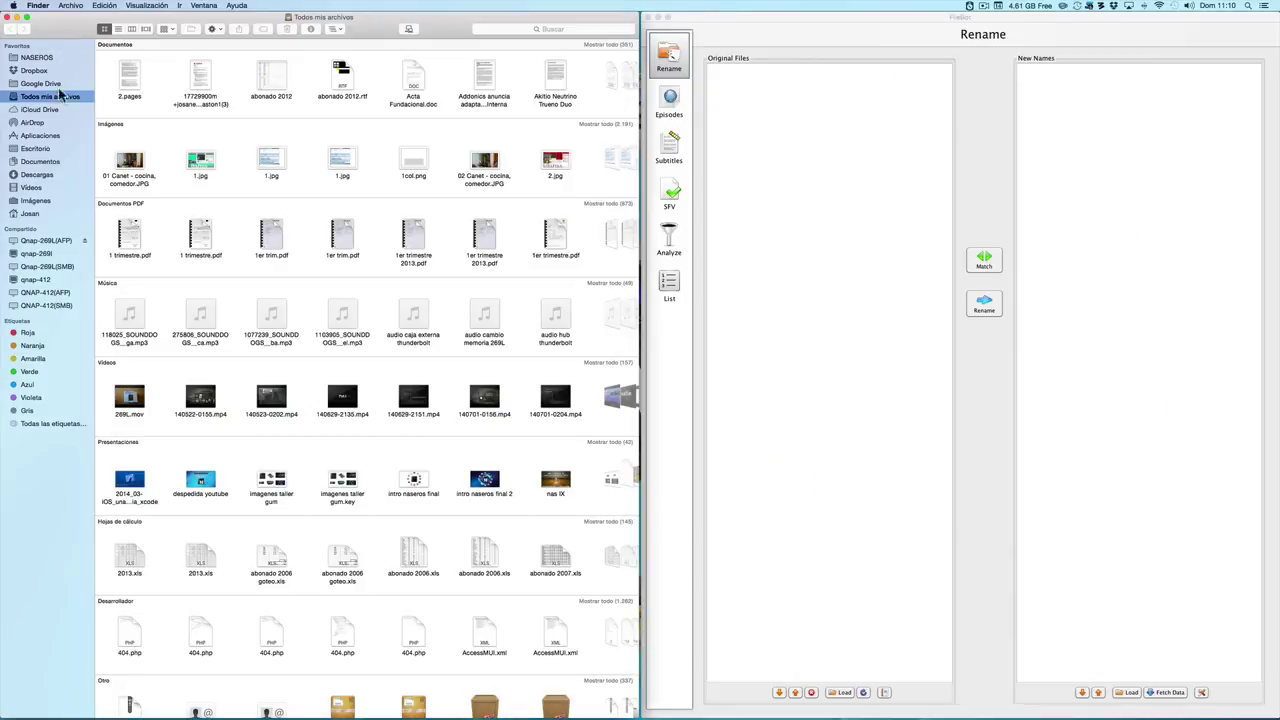
{"action": "left_click", "coordinate": [44, 241]}
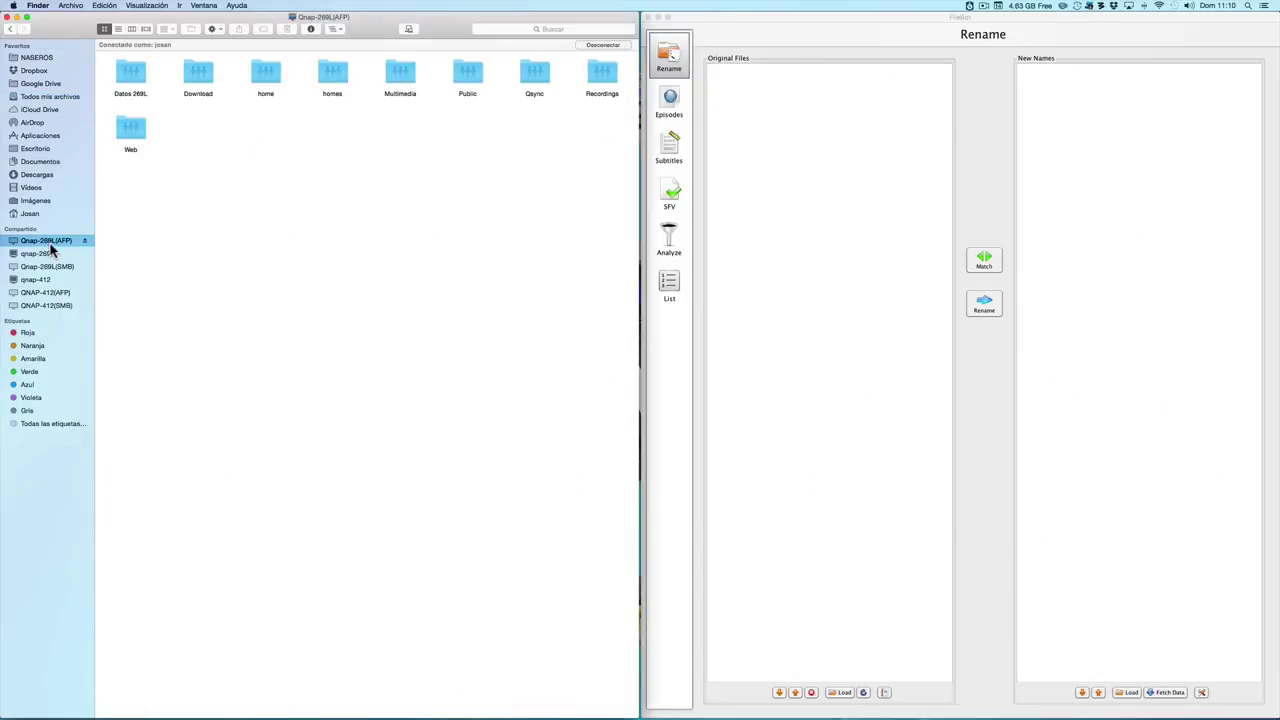
{"action": "double_click", "coordinate": [193, 75]}
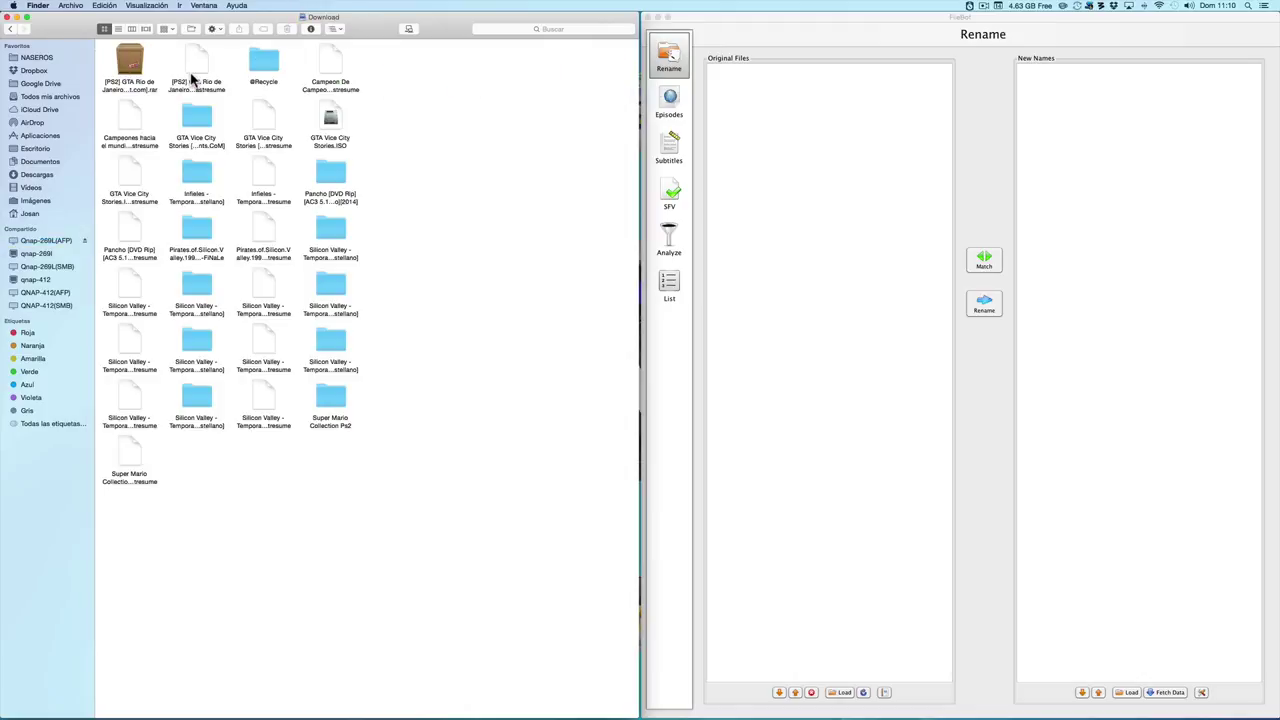
{"action": "left_click", "coordinate": [118, 29]}
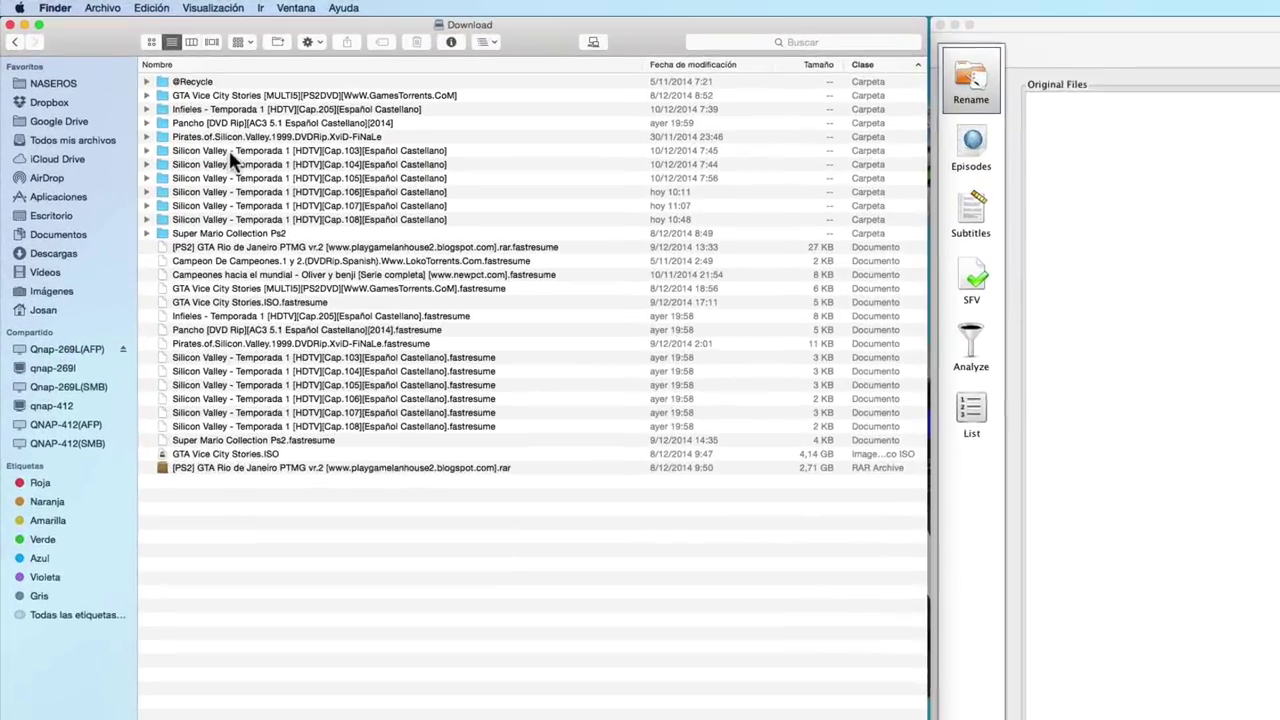
Step: Examine the contents of the Silicon Valley Cap.103 folder and return to the Download folder
{"action": "left_click", "coordinate": [157, 103]}
{"action": "double_click", "coordinate": [237, 158]}
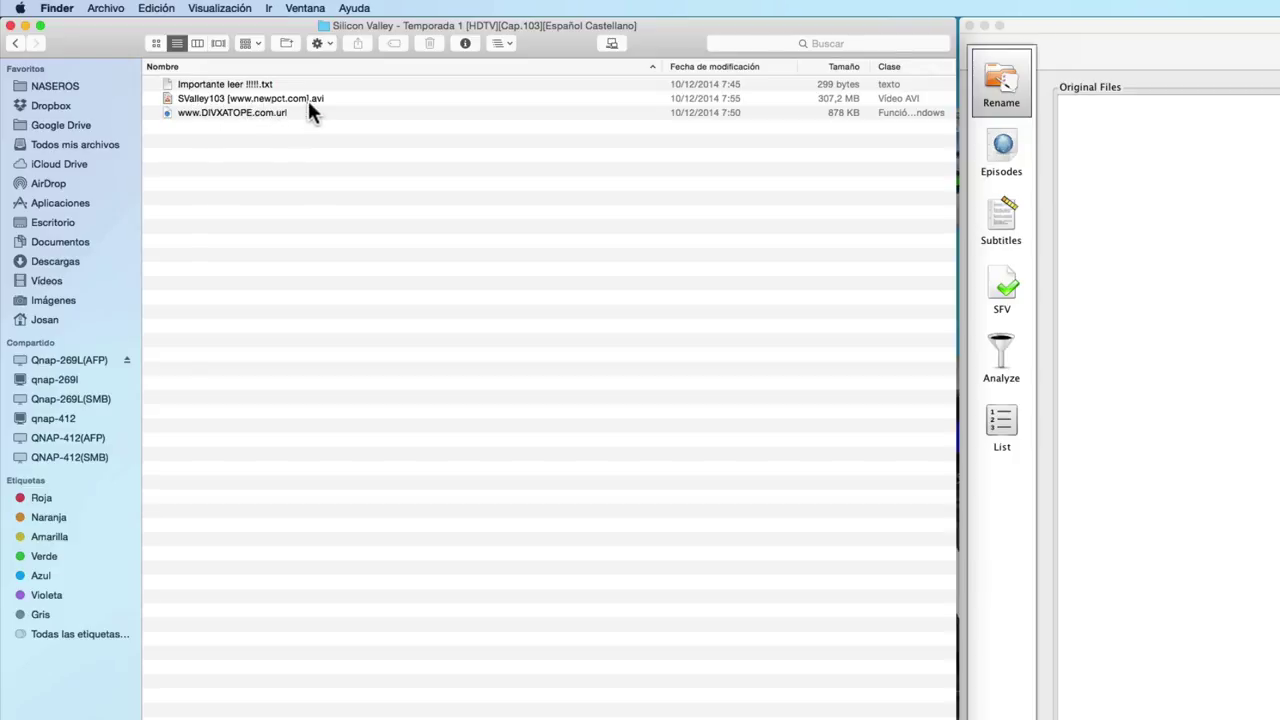
{"action": "left_click", "coordinate": [15, 45]}
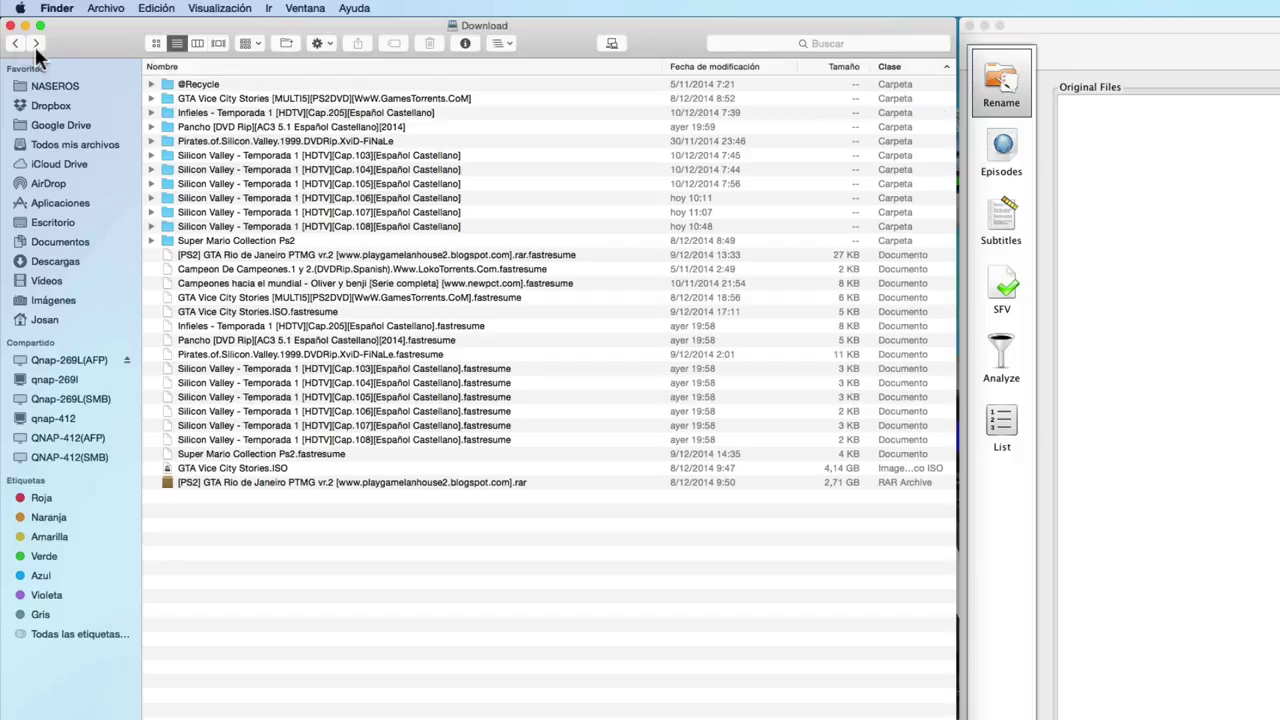
Step: Add the Silicon Valley folders Cap.103 through Cap.108 from Finder to FileBot's Original Files list
{"action": "left_click", "coordinate": [183, 157]}
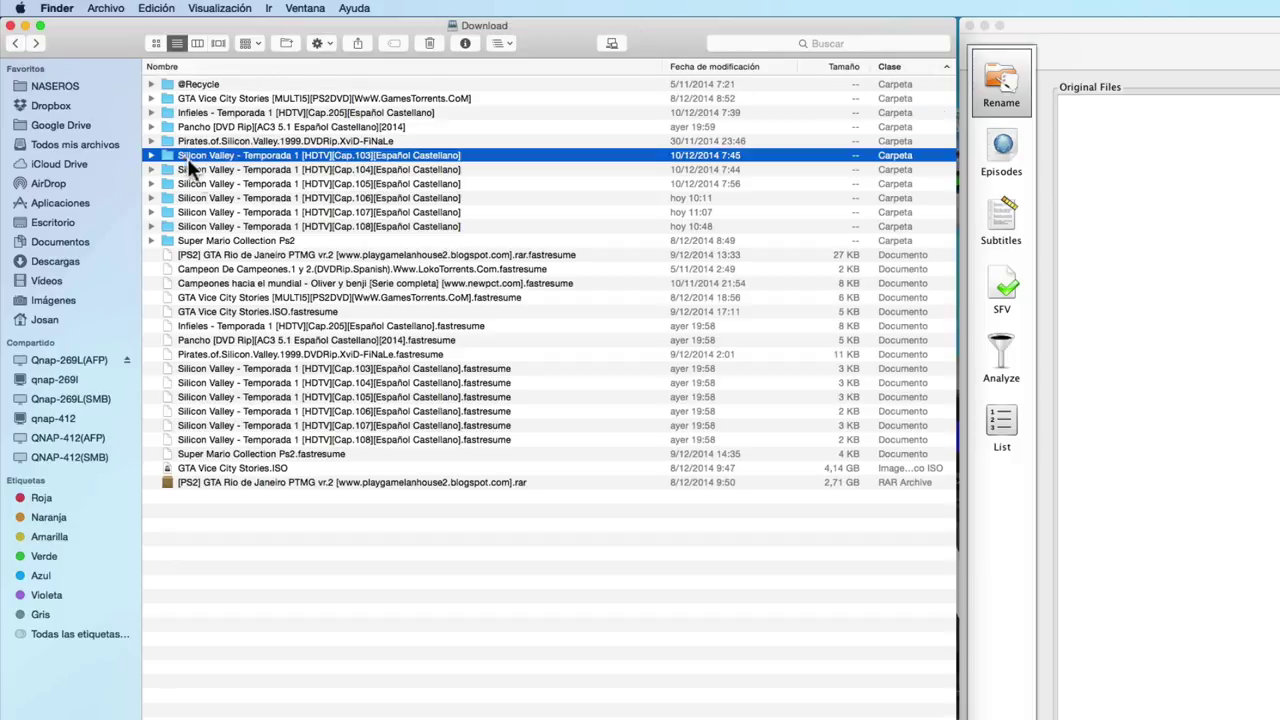
{"action": "left_click", "coordinate": [214, 224], "text": "shift"}
{"action": "left_click_drag", "start_coordinate": [263, 211], "coordinate": [645, 211]}
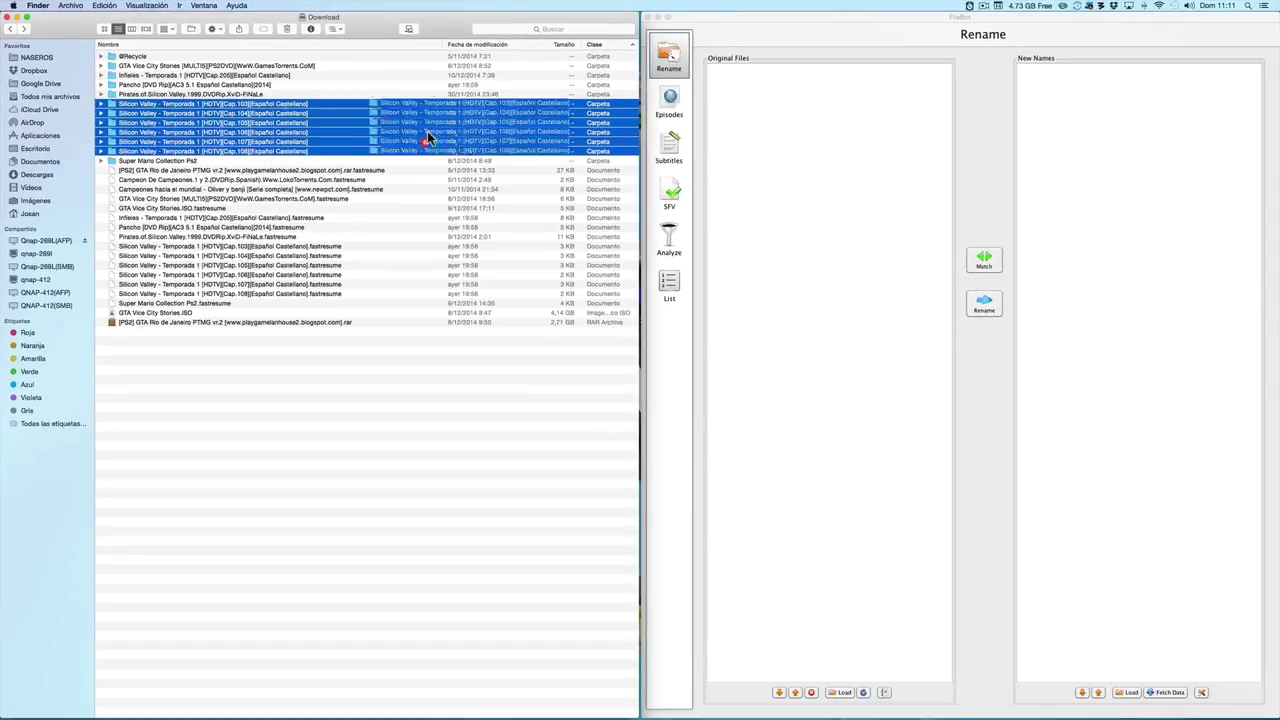
{"action": "left_click_drag", "start_coordinate": [428, 139], "coordinate": [765, 145]}
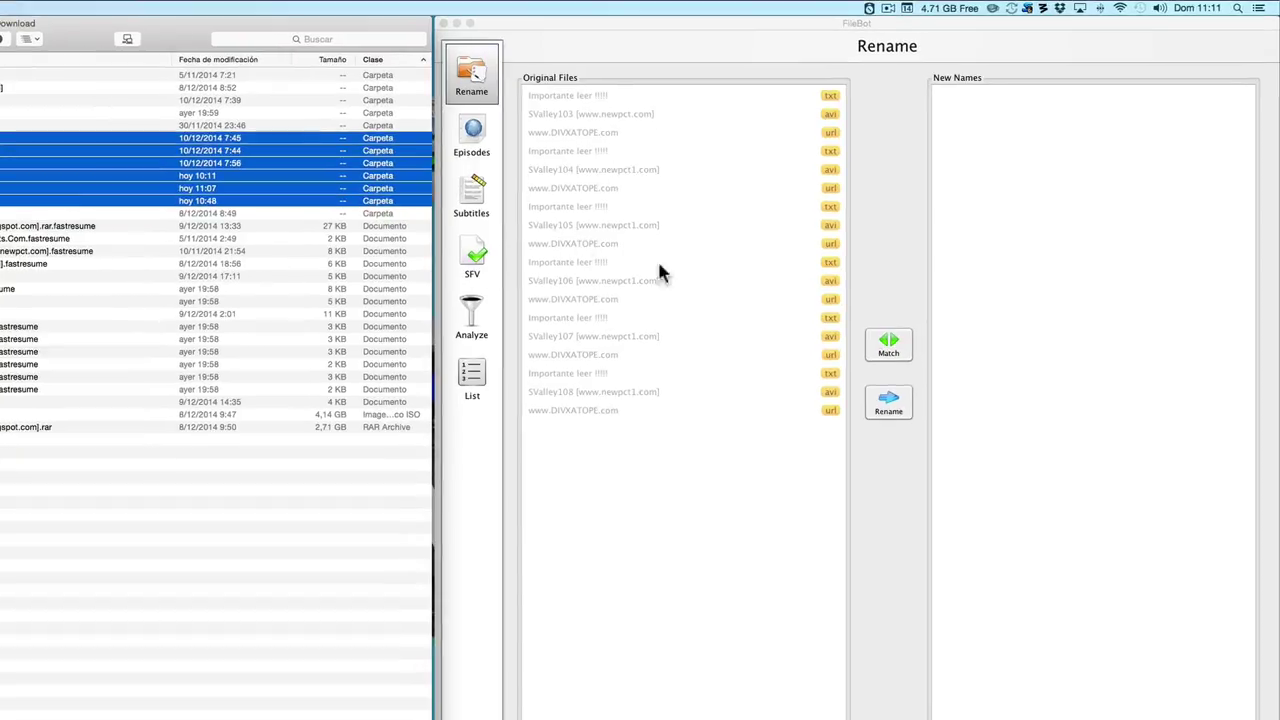
Step: Match the loaded Silicon Valley files against TheTVDB episode data
{"action": "left_click", "coordinate": [888, 345]}
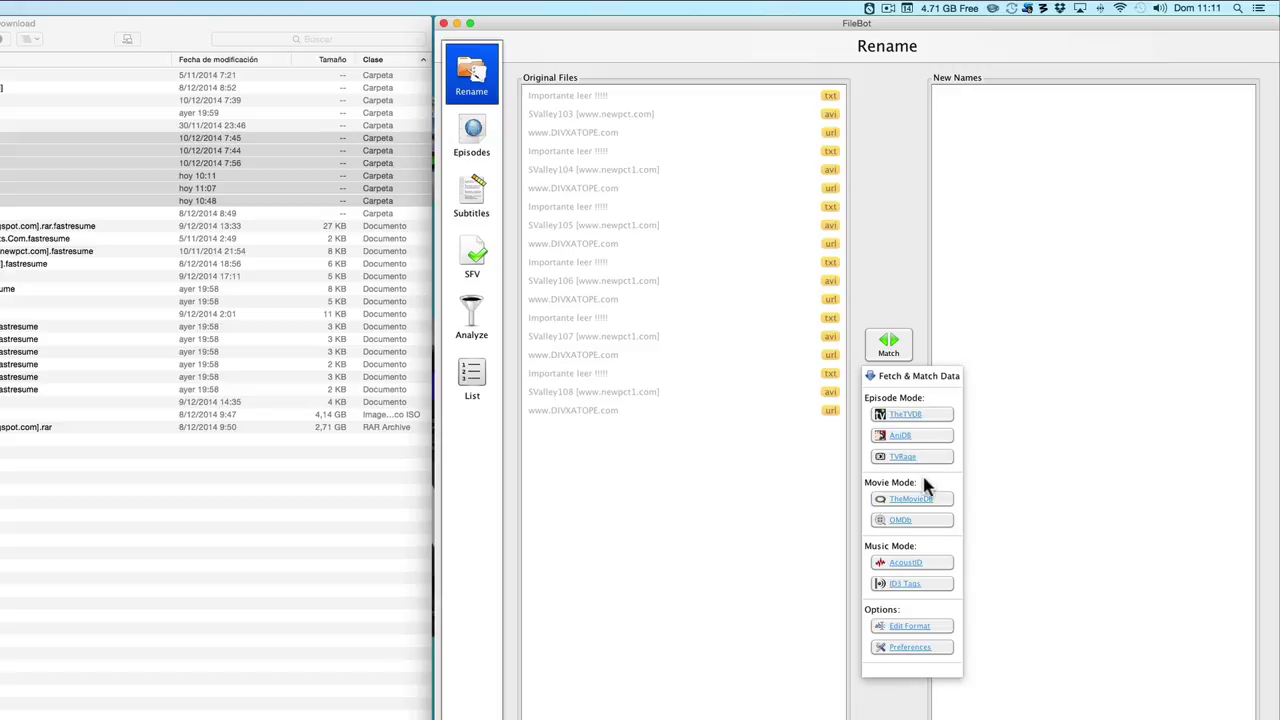
{"action": "left_click", "coordinate": [912, 416]}
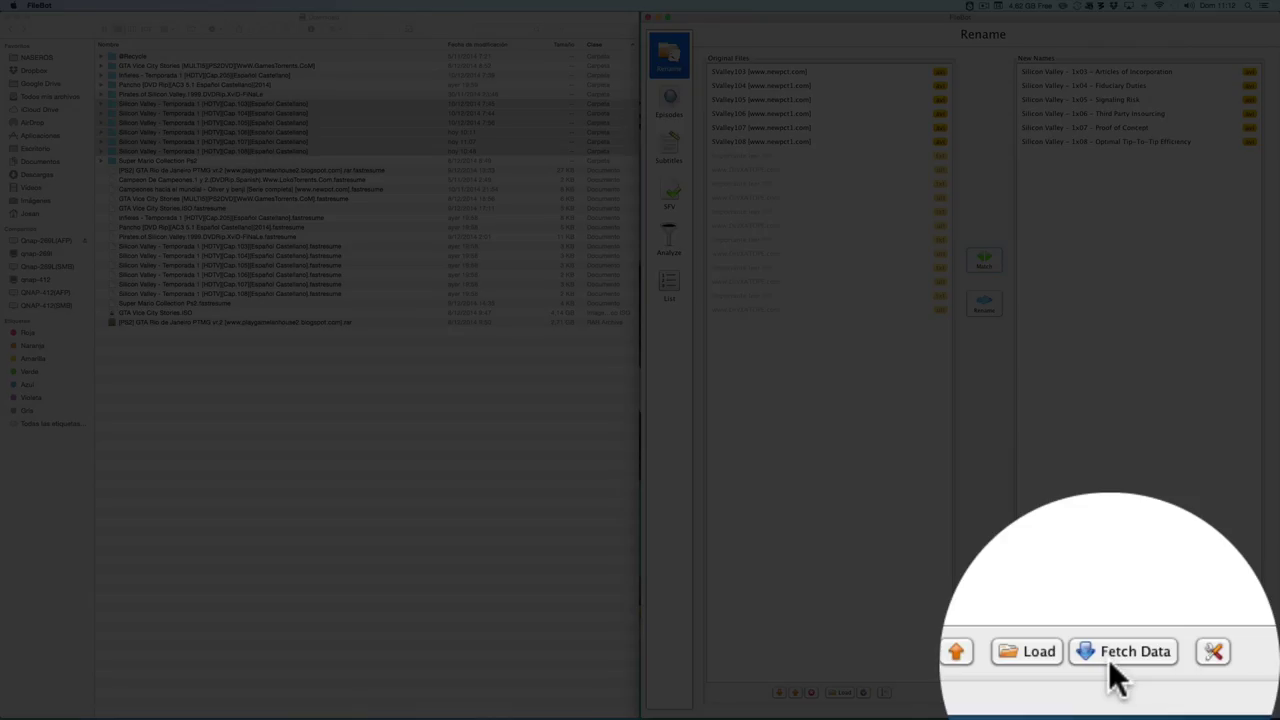
Step: Fetch the episode names from TVRage and rename the matched Silicon Valley video files with them
{"action": "left_click", "coordinate": [1110, 668]}
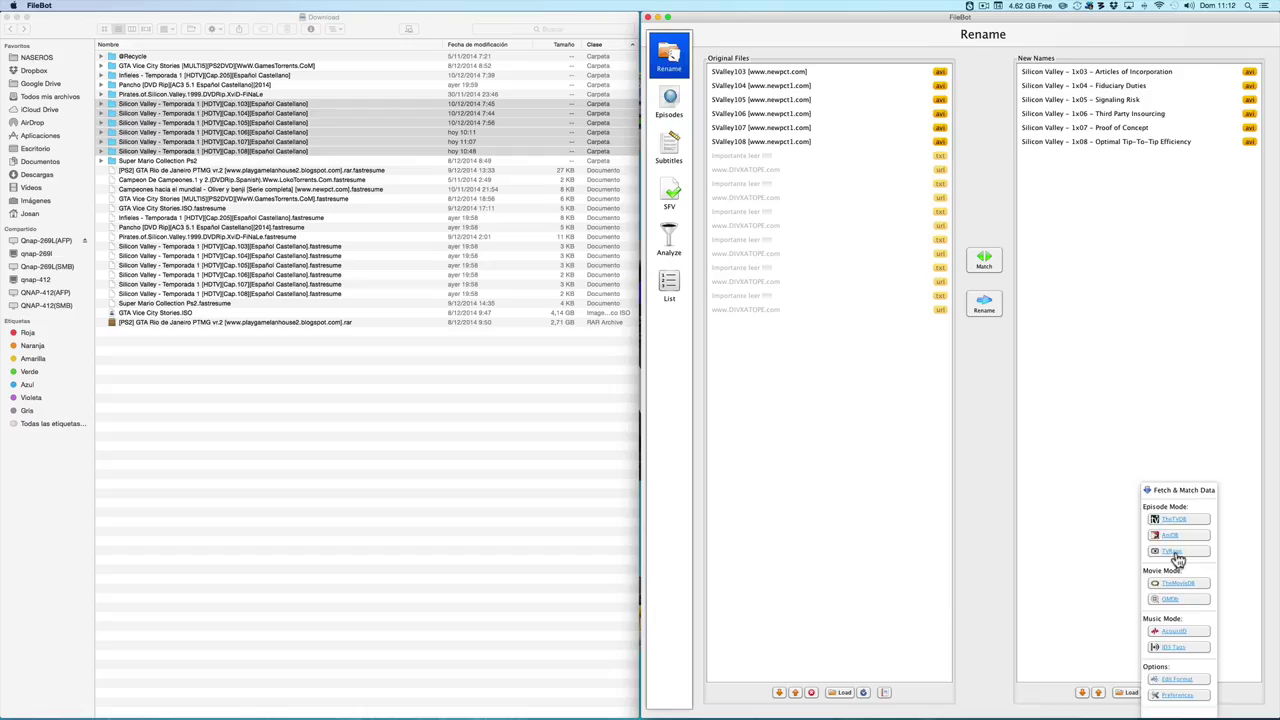
{"action": "left_click", "coordinate": [1177, 556]}
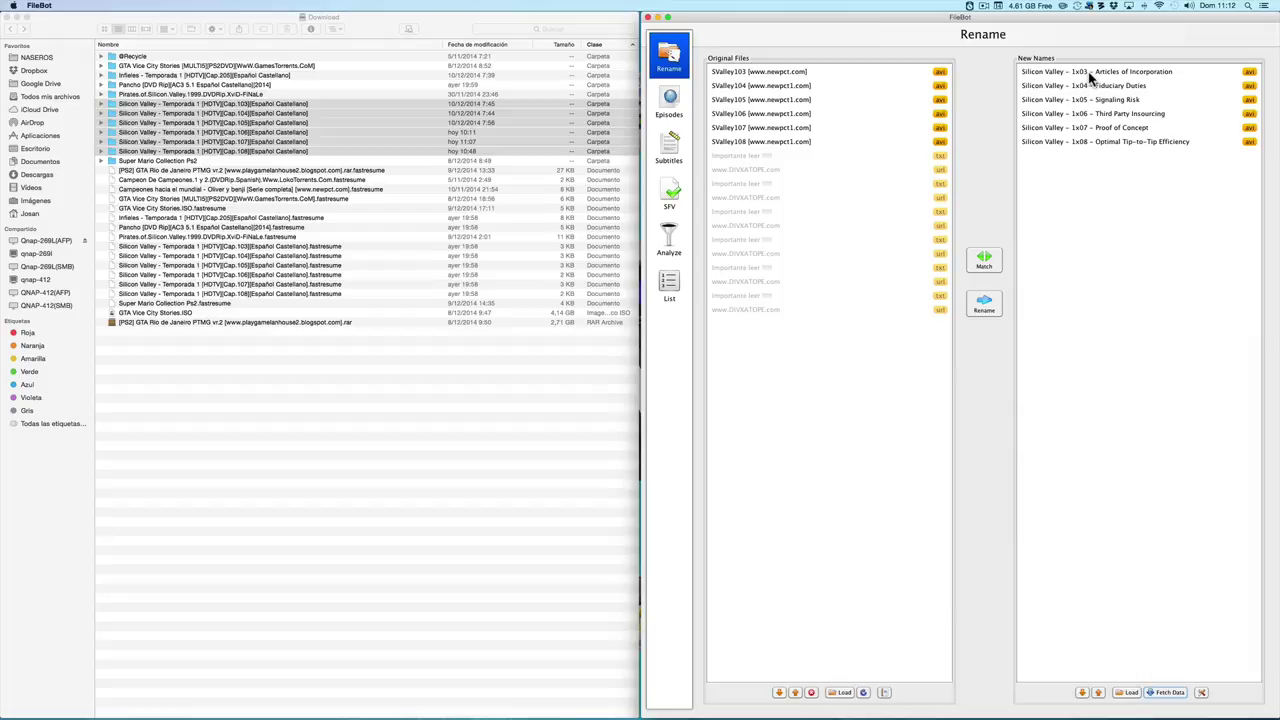
{"action": "left_click", "coordinate": [987, 303]}
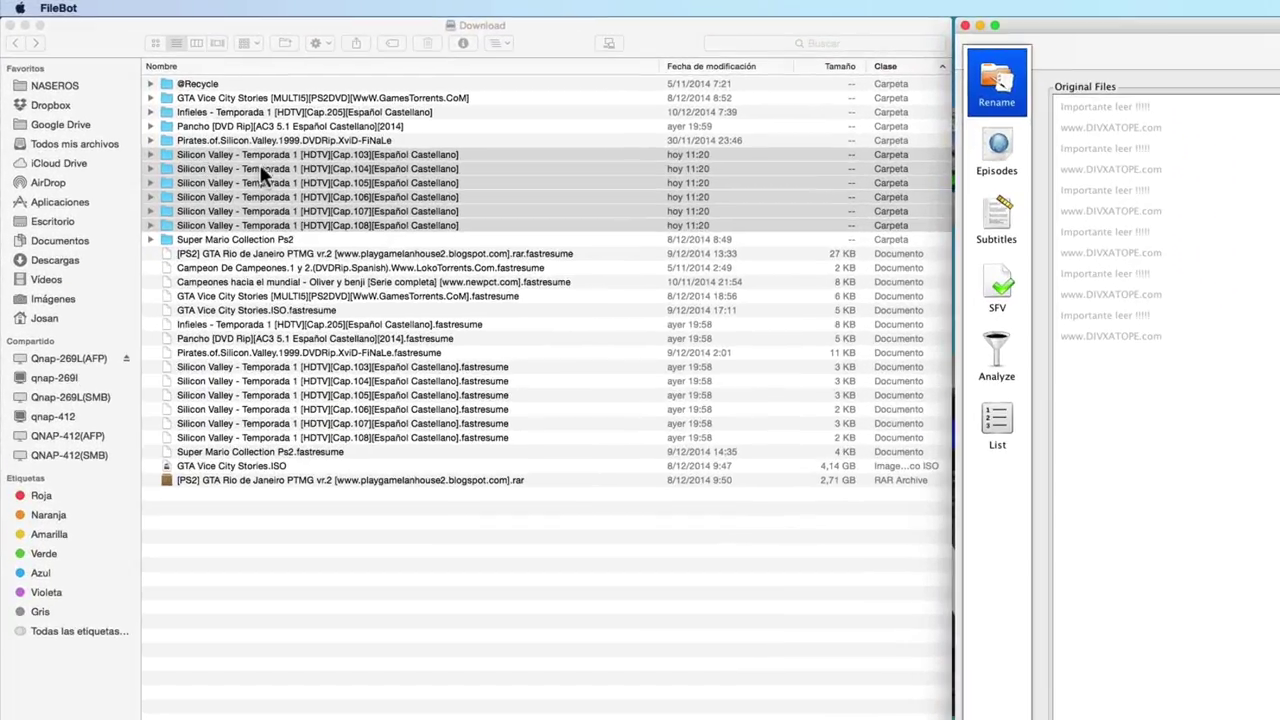
Step: Open the Silicon Valley Cap.103 folder in Finder to check the renamed video file
{"action": "left_click", "coordinate": [361, 155]}
{"action": "double_click", "coordinate": [361, 155]}
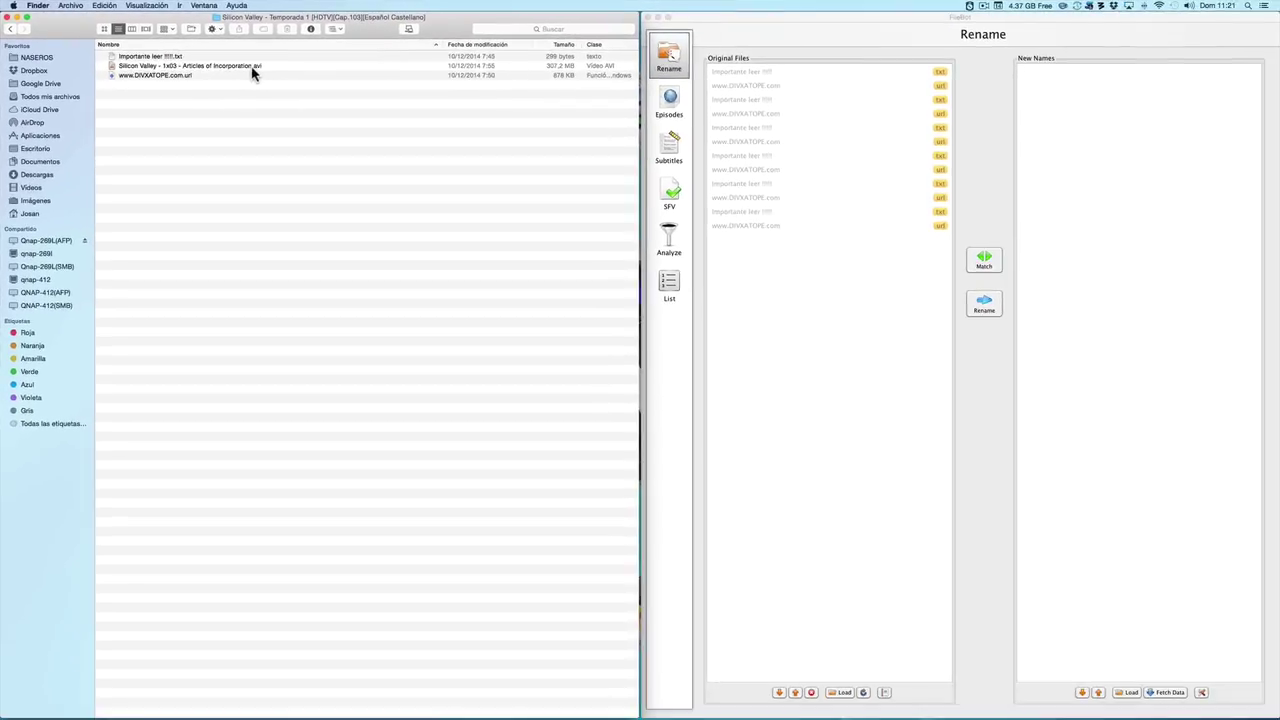
Step: Switch to FileBot's subtitle search and review its OpenSubtitles source and login settings without changing them
{"action": "left_click", "coordinate": [790, 296]}
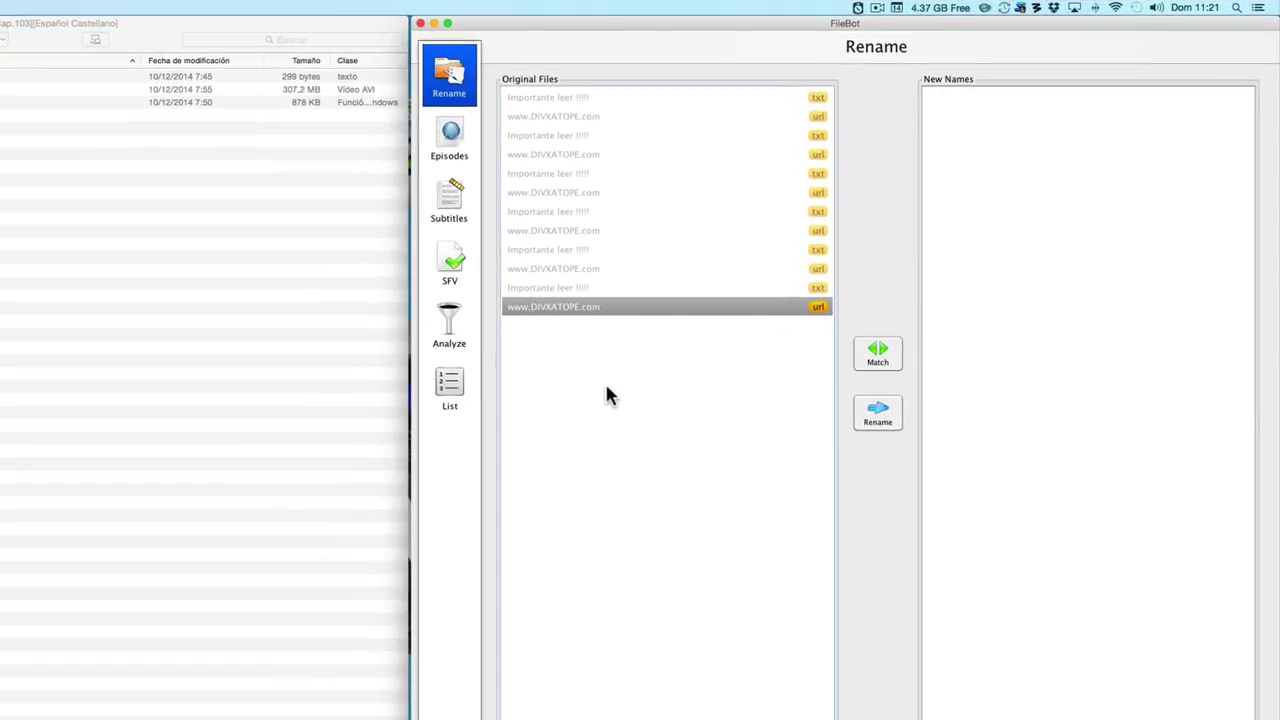
{"action": "left_click", "coordinate": [450, 205]}
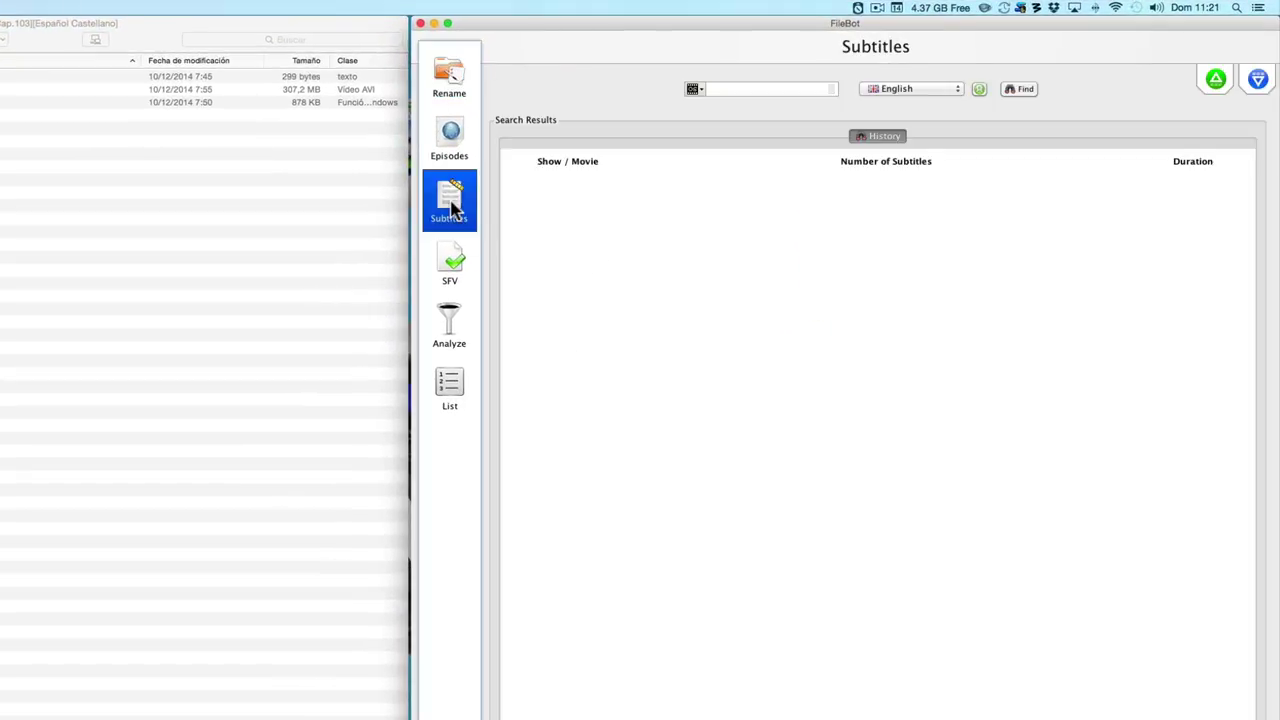
{"action": "left_click", "coordinate": [698, 88]}
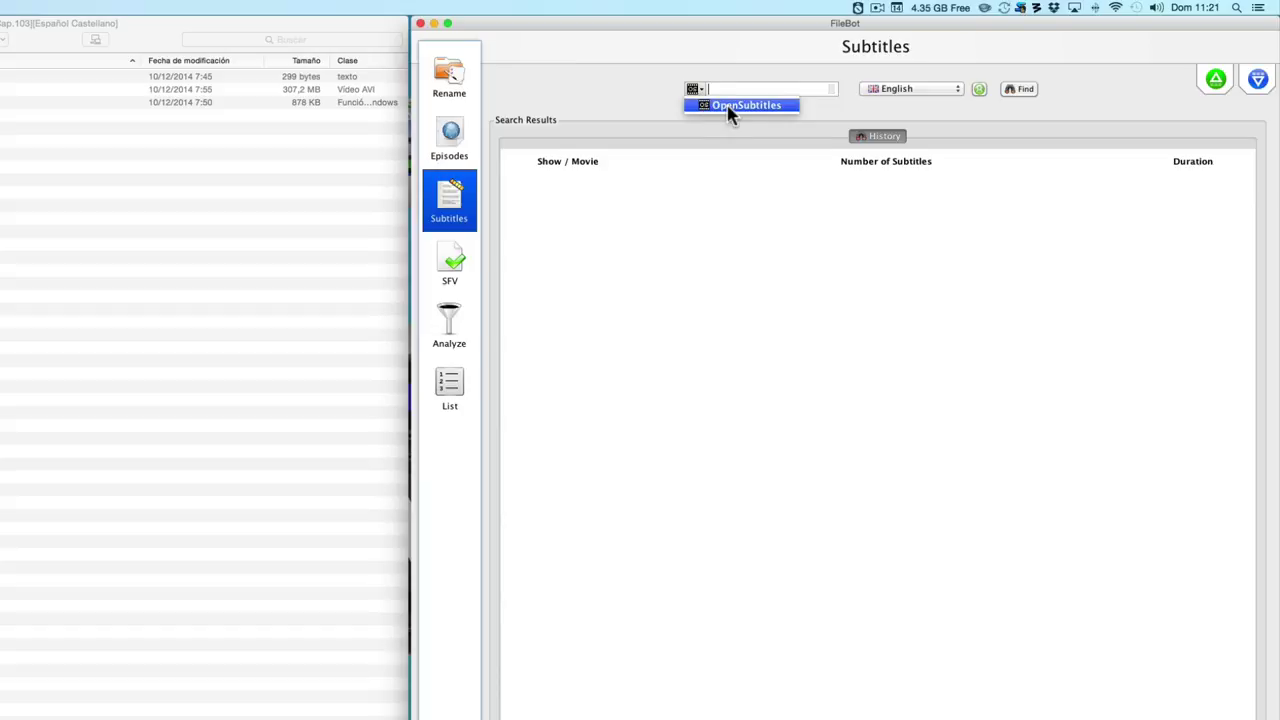
{"action": "left_click", "coordinate": [979, 89]}
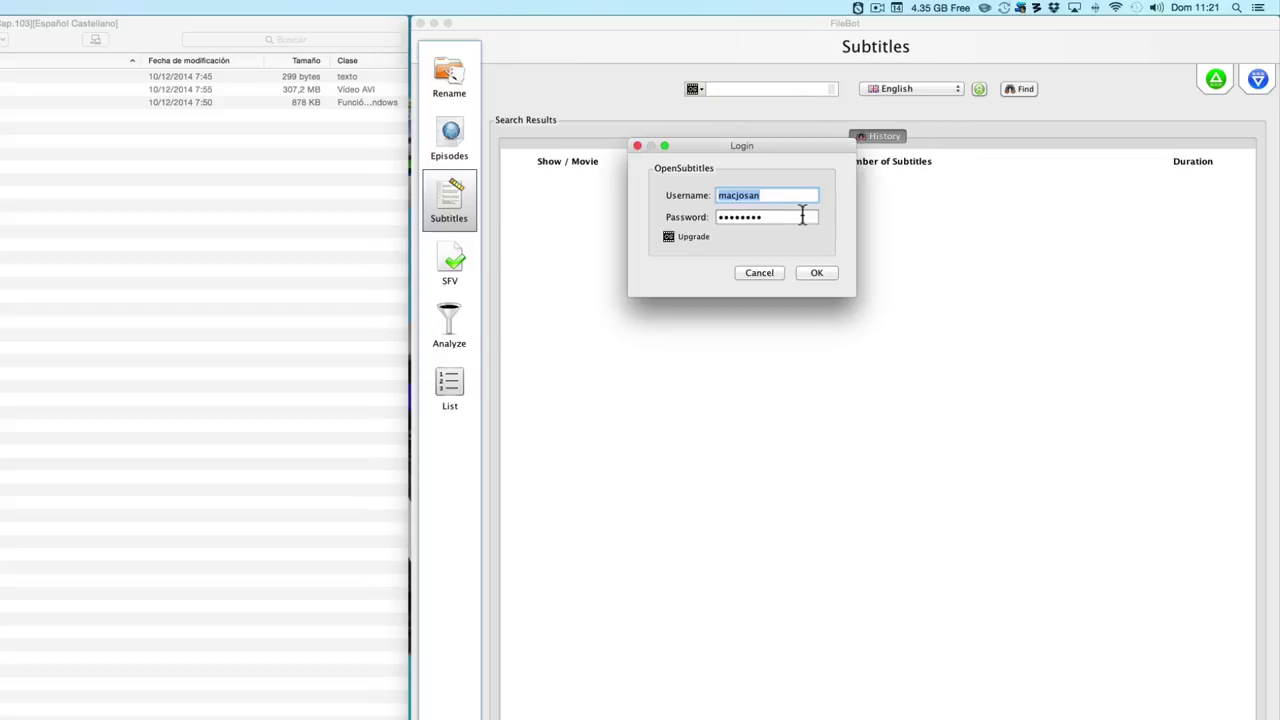
{"action": "left_click", "coordinate": [776, 272]}
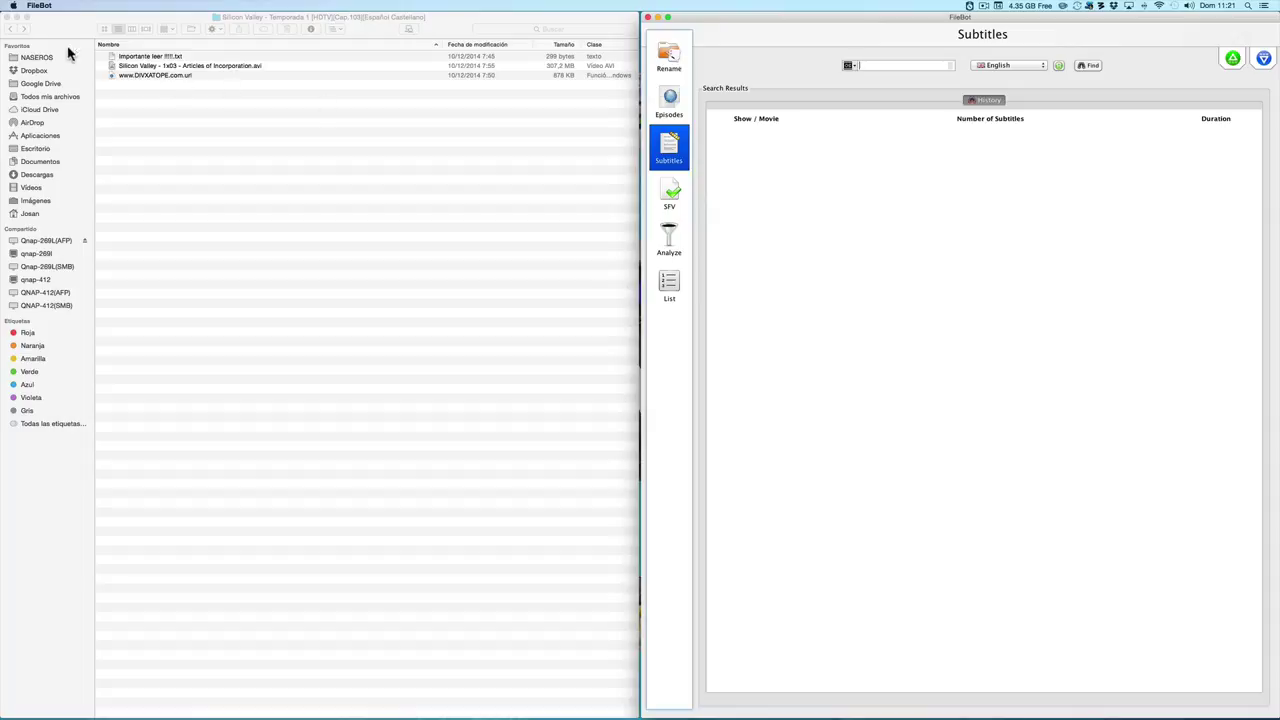
Step: Look up English subtitles for the Silicon Valley 1x03 video from the Cap.103 folder using FileBot's subtitle download
{"action": "left_click", "coordinate": [9, 29]}
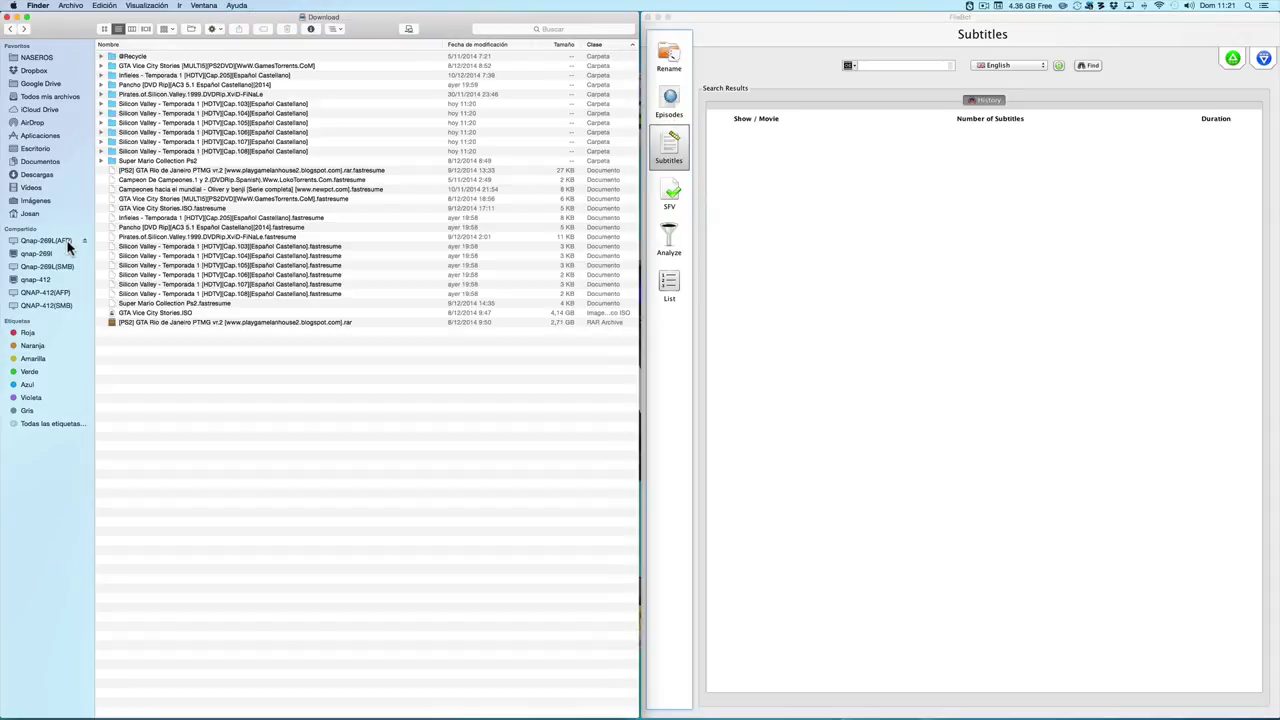
{"action": "double_click", "coordinate": [180, 103]}
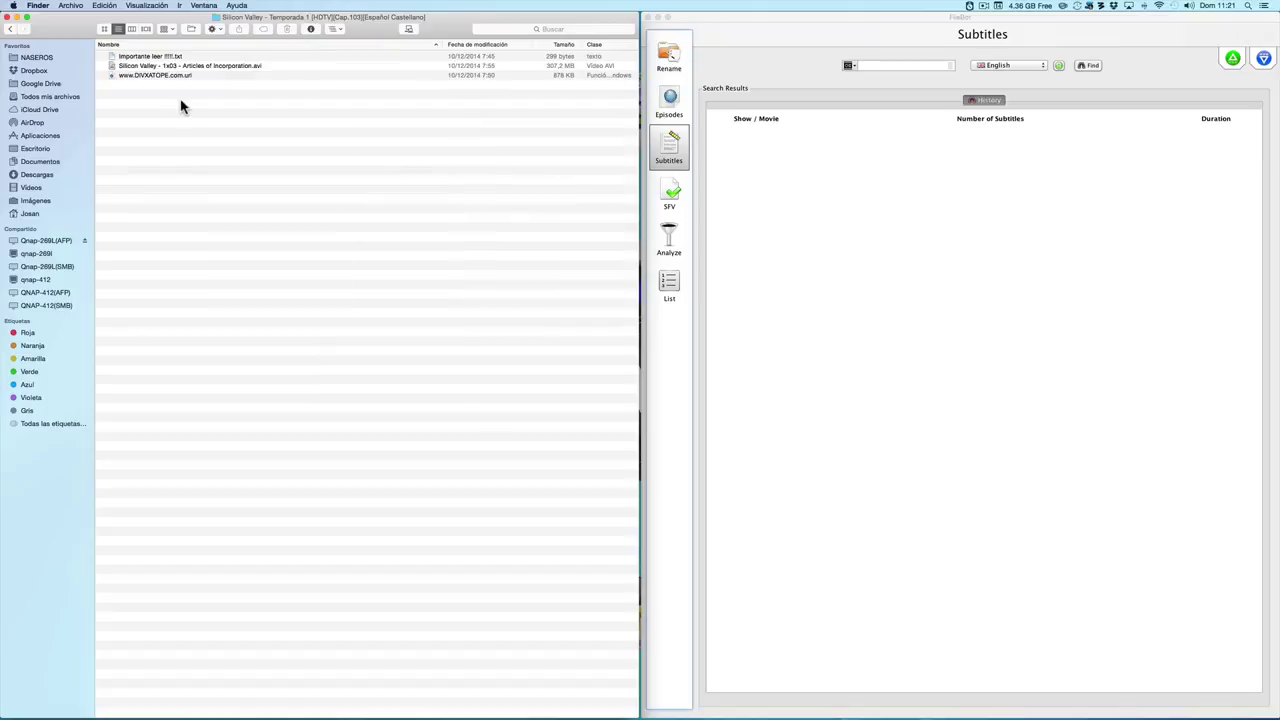
{"action": "left_click", "coordinate": [154, 67]}
{"action": "left_click_drag", "start_coordinate": [155, 70], "coordinate": [1273, 68]}
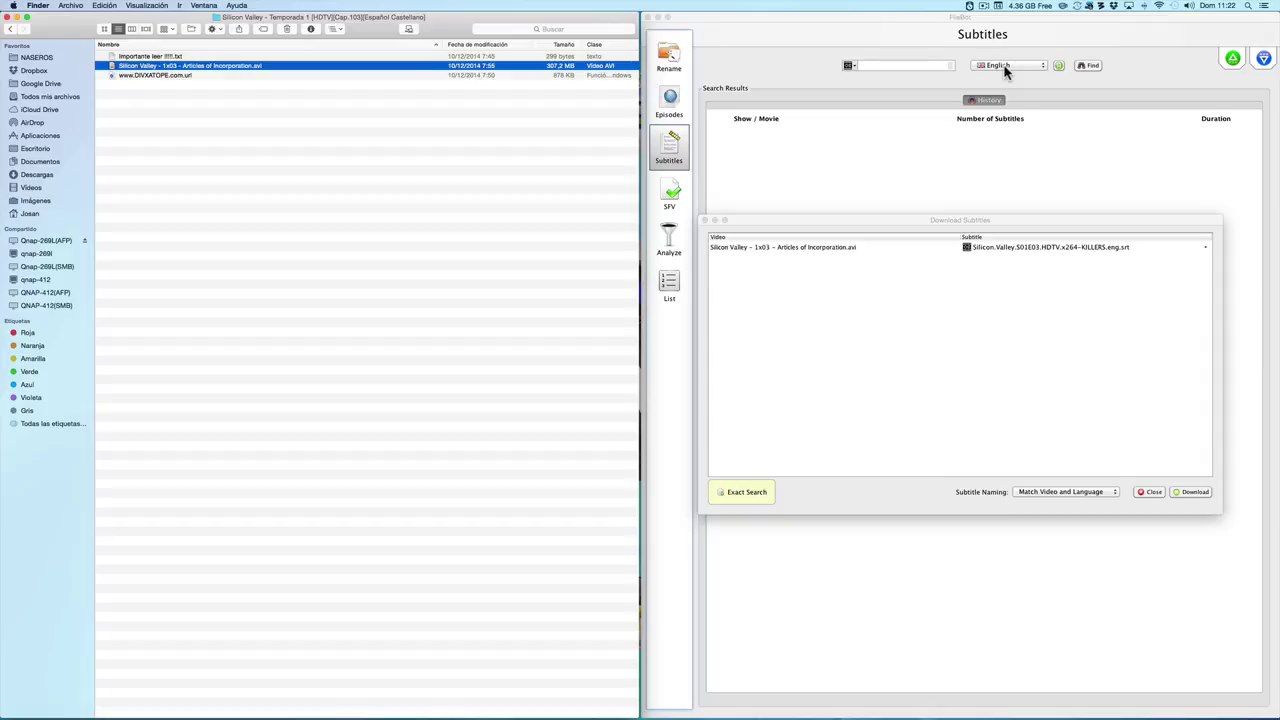
Step: Download the English subtitle for Silicon Valley 1x03 with Match Video and Language naming, and close the subtitle download window
{"action": "left_click", "coordinate": [1112, 494]}
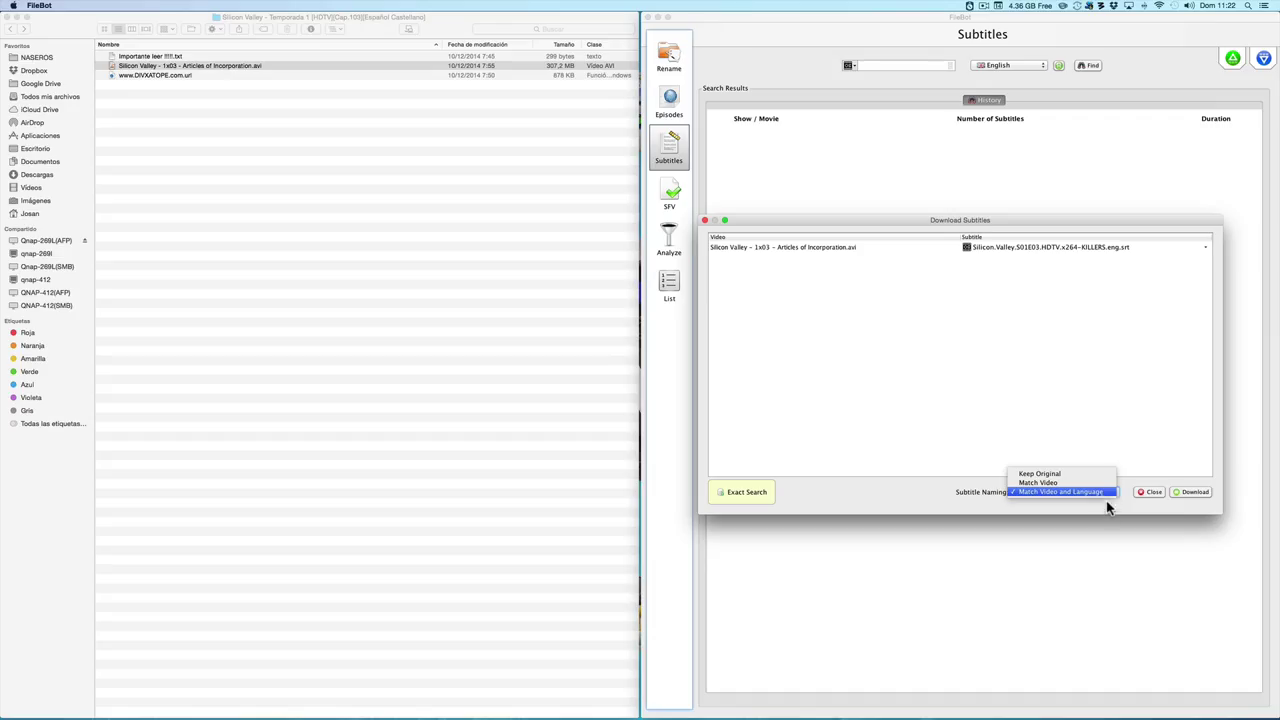
{"action": "left_click", "coordinate": [1116, 508]}
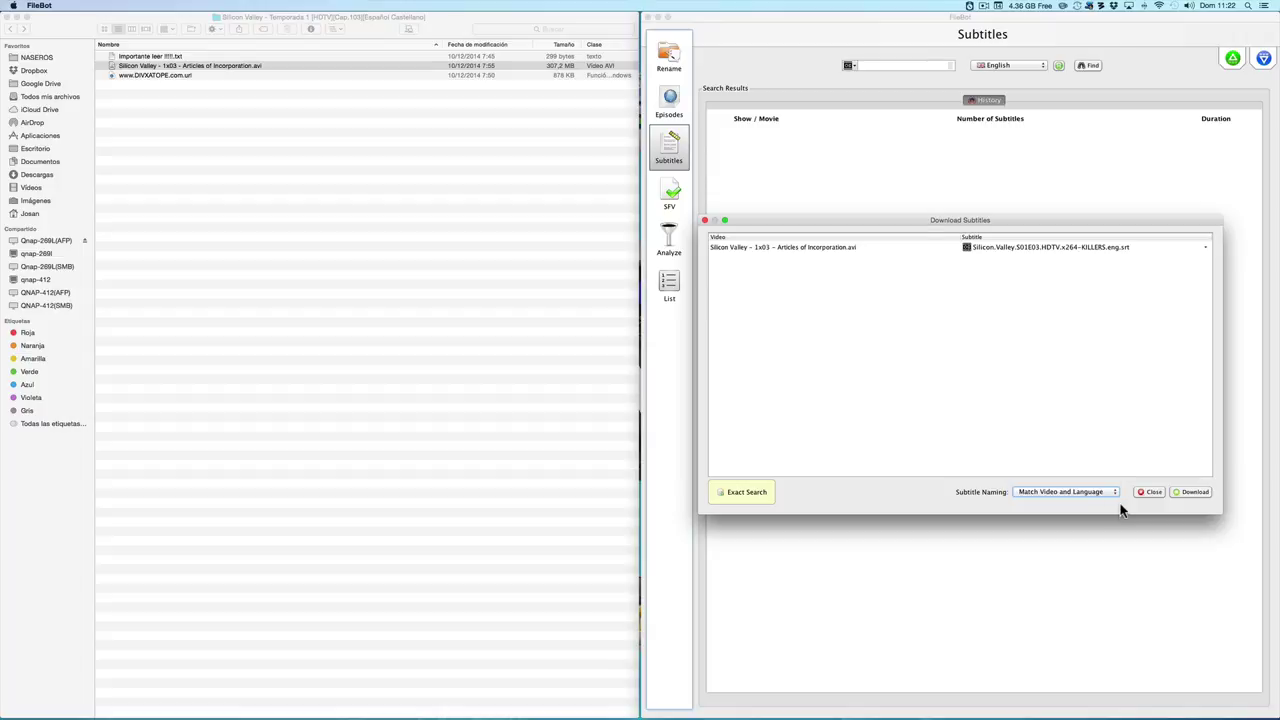
{"action": "left_click", "coordinate": [1190, 492]}
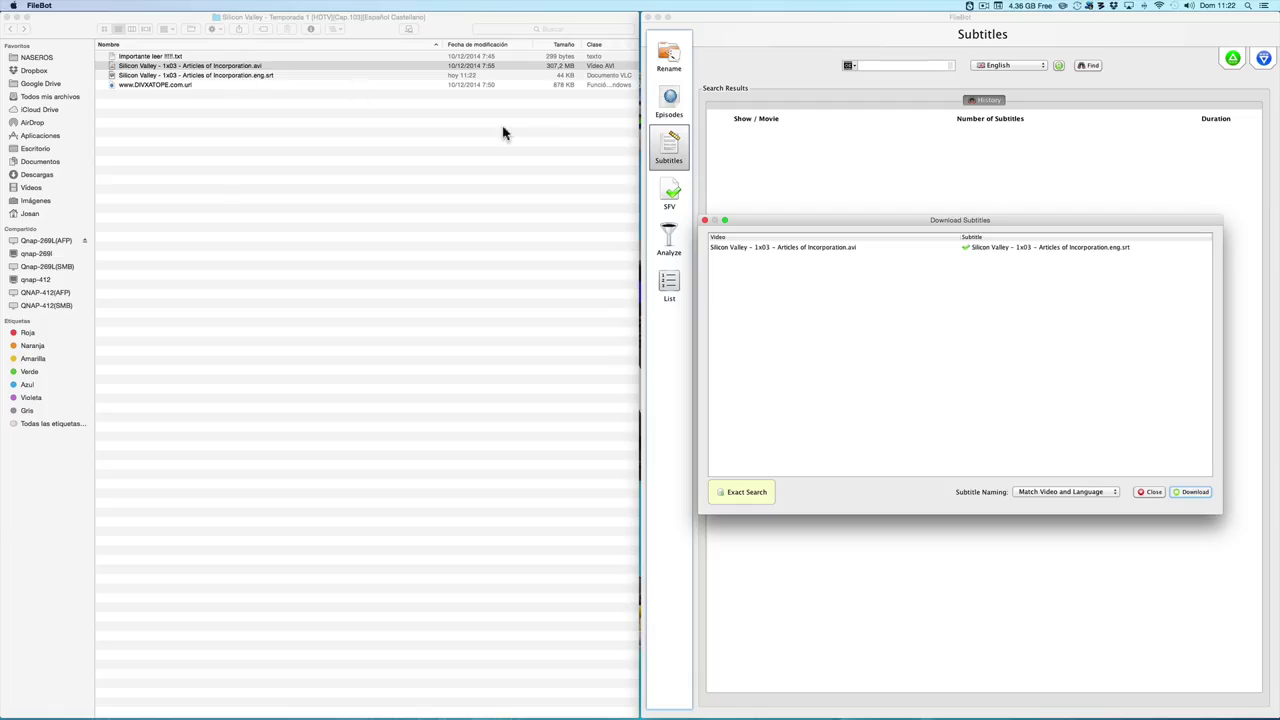
{"action": "left_click", "coordinate": [707, 220]}
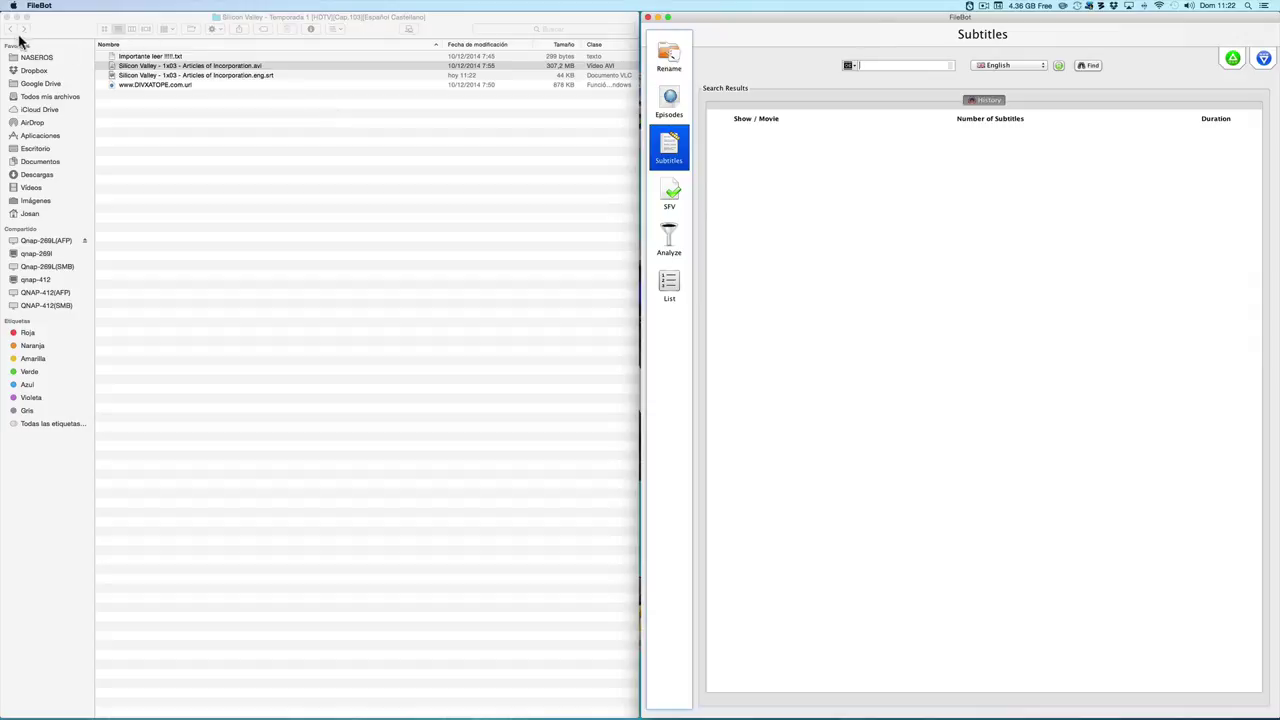
Step: In Finder, leave the Cap.103 folder and open the homeland series folder inside Multimedia on the Qnap-269L(AFP) server
{"action": "left_click", "coordinate": [11, 30]}
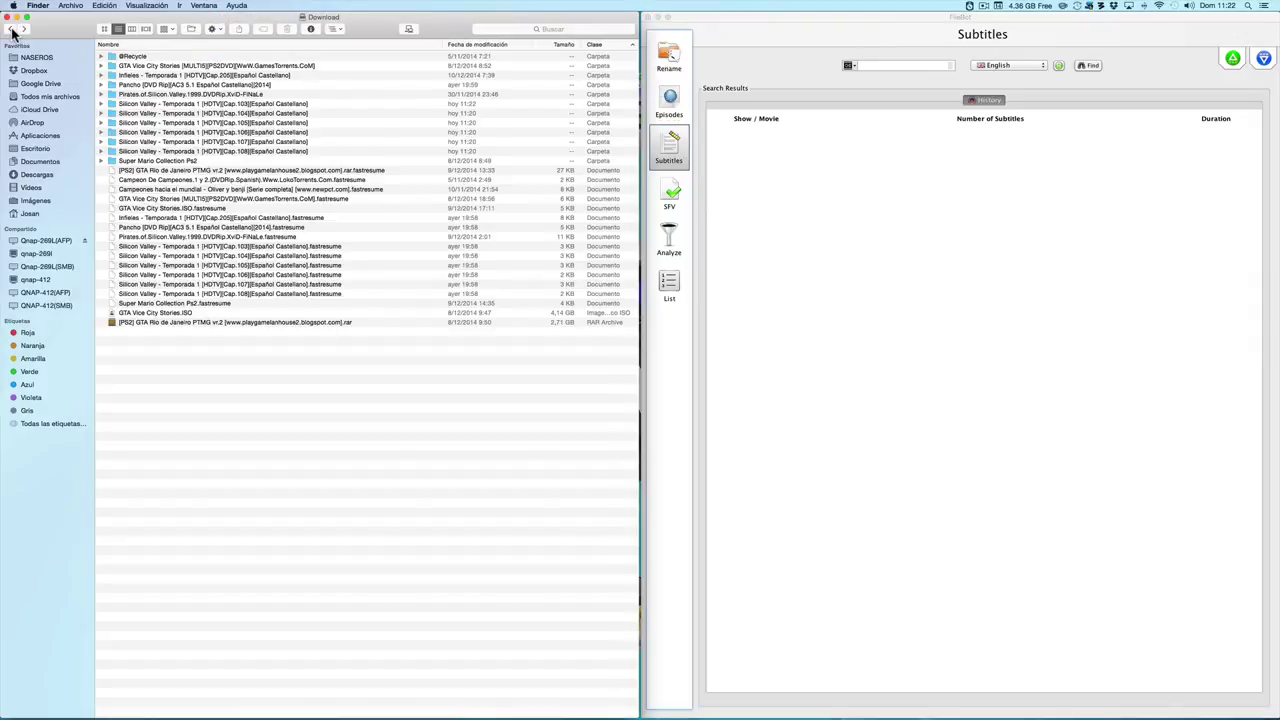
{"action": "left_click", "coordinate": [201, 108]}
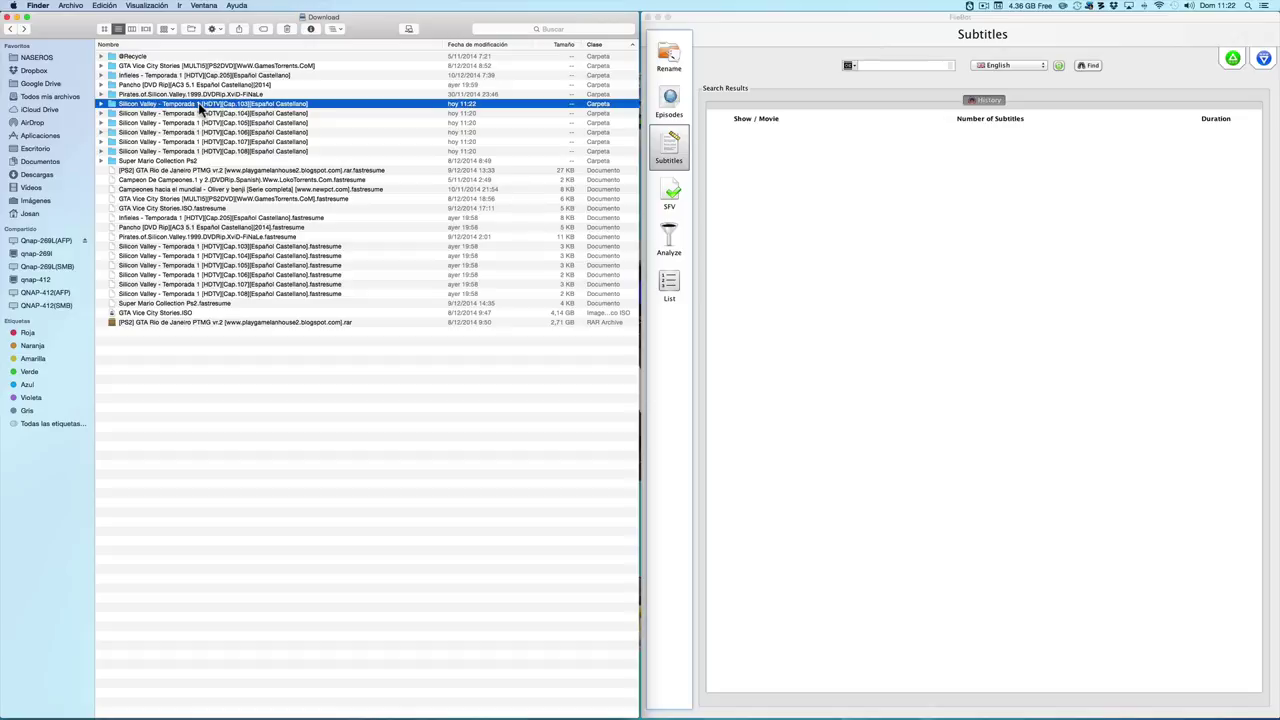
{"action": "left_click", "coordinate": [48, 242]}
{"action": "double_click", "coordinate": [134, 106]}
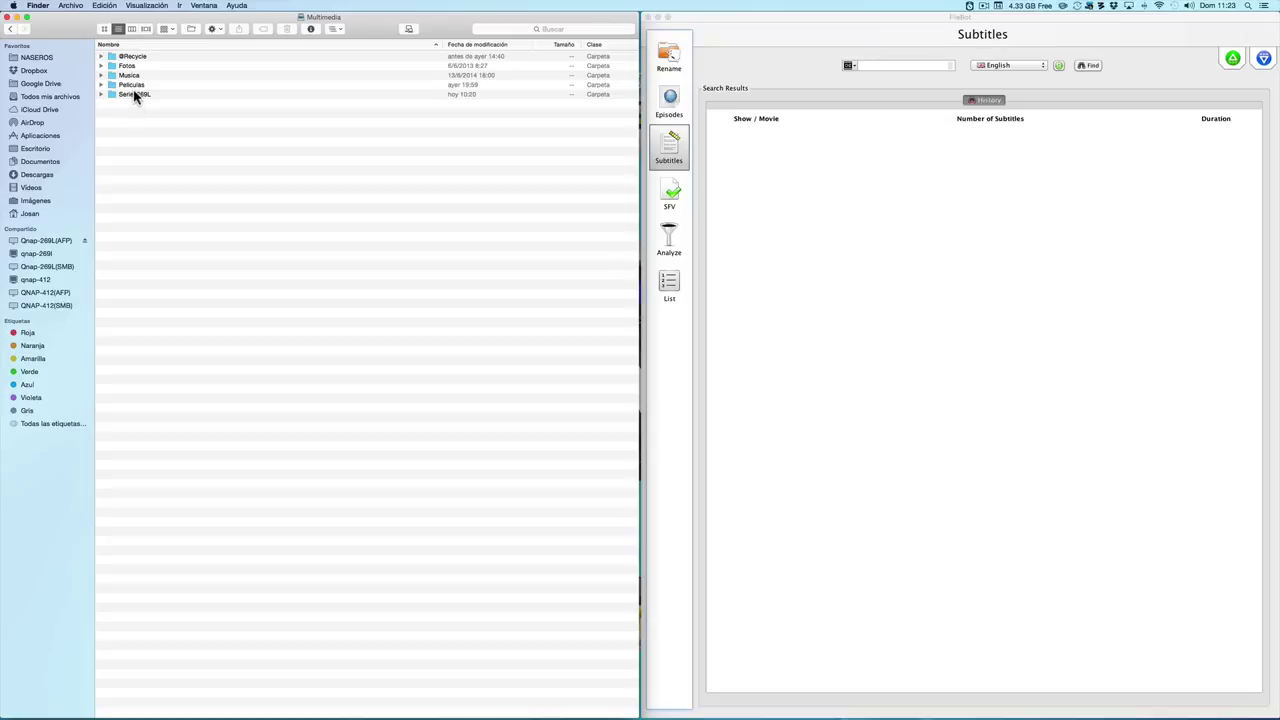
{"action": "double_click", "coordinate": [134, 94]}
{"action": "double_click", "coordinate": [136, 92]}
Step: Search English subtitles for the Homeland episodes 4x03 through 4x06 and close the results without downloading
{"action": "left_click", "coordinate": [156, 95]}
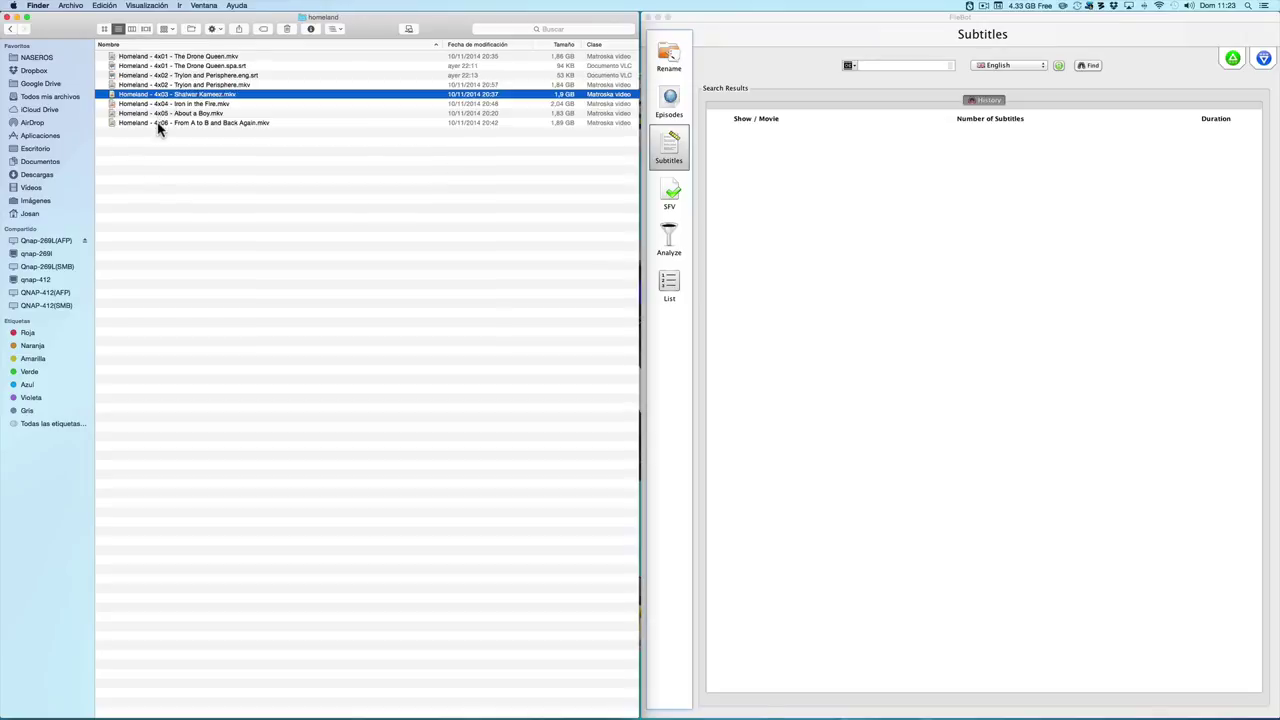
{"action": "left_click", "coordinate": [159, 123], "text": "shift"}
{"action": "left_click_drag", "start_coordinate": [152, 107], "coordinate": [1265, 62]}
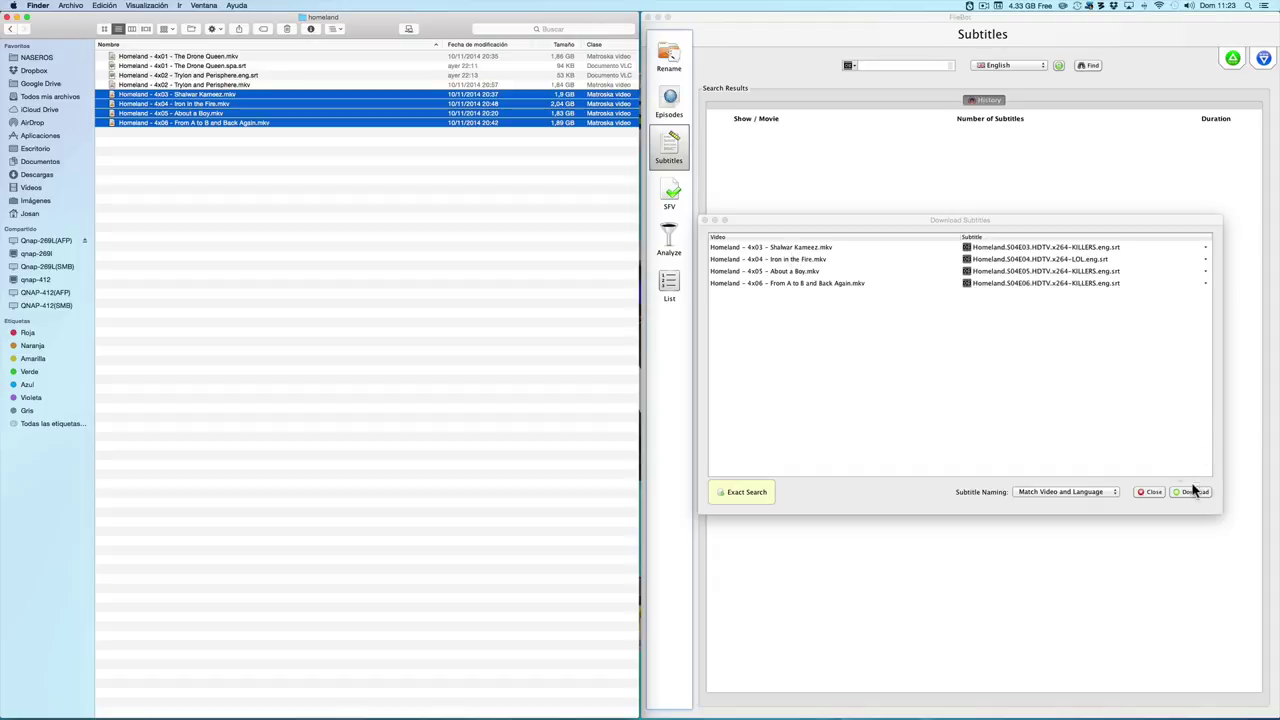
{"action": "left_click", "coordinate": [1045, 68]}
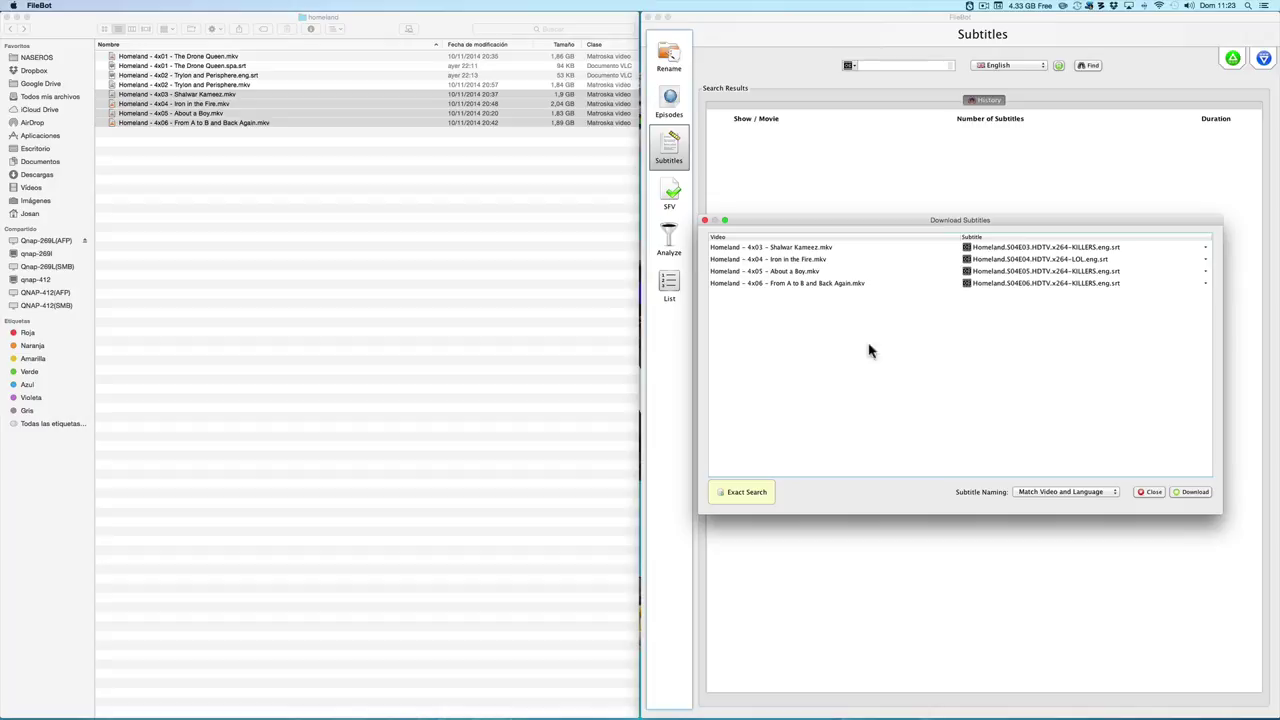
{"action": "left_click", "coordinate": [705, 221]}
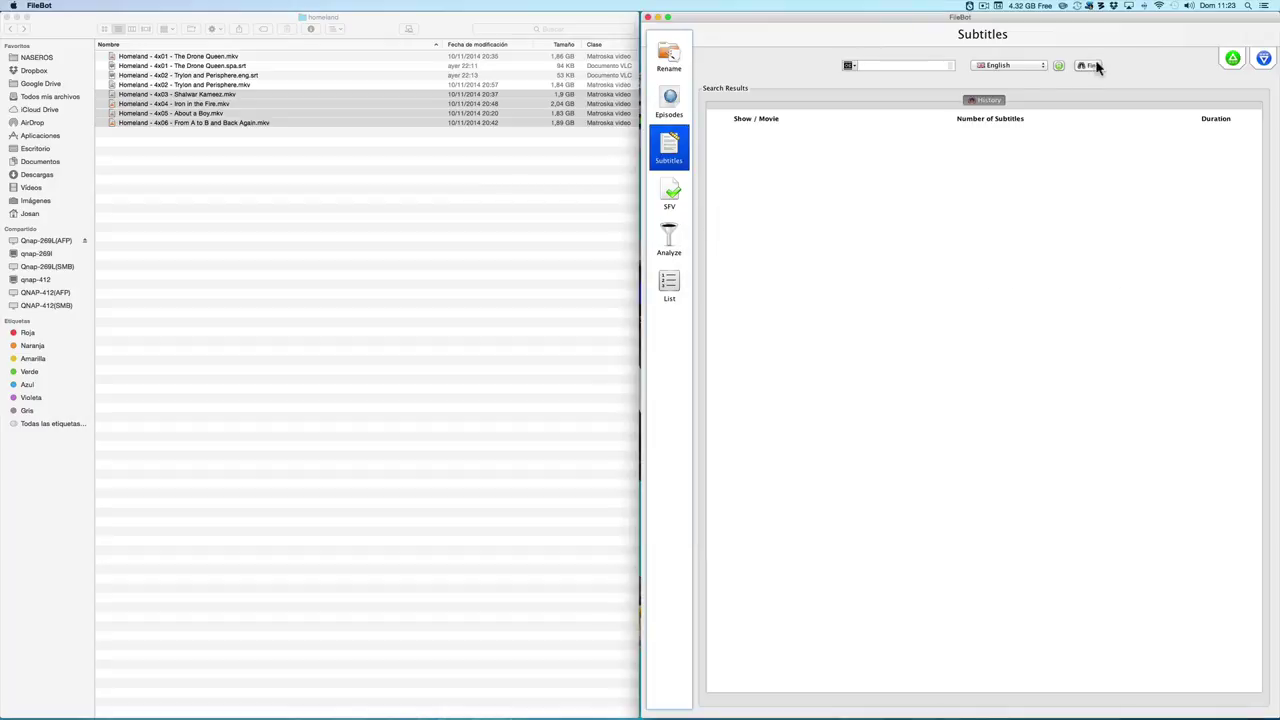
Step: Set the subtitle language to Spanish, download subtitles for Homeland episodes 4x03 through 4x06, and close the download window
{"action": "left_click", "coordinate": [1044, 65]}
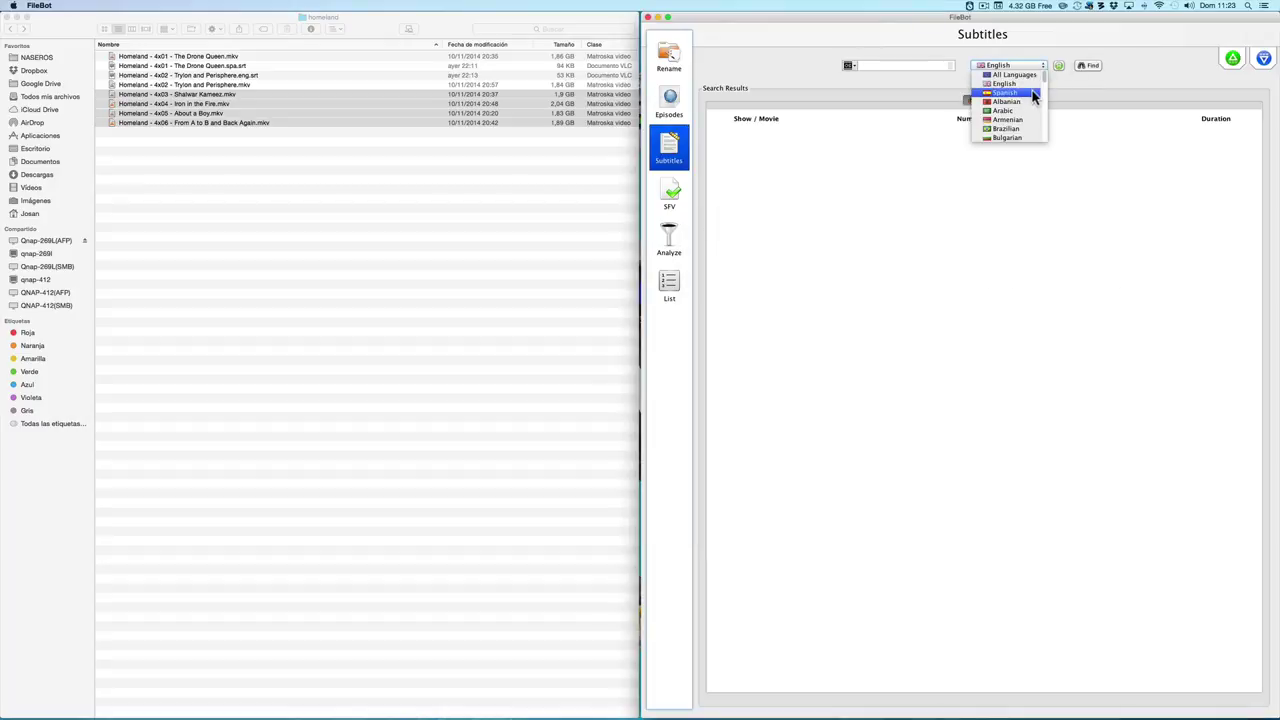
{"action": "left_click", "coordinate": [1033, 92]}
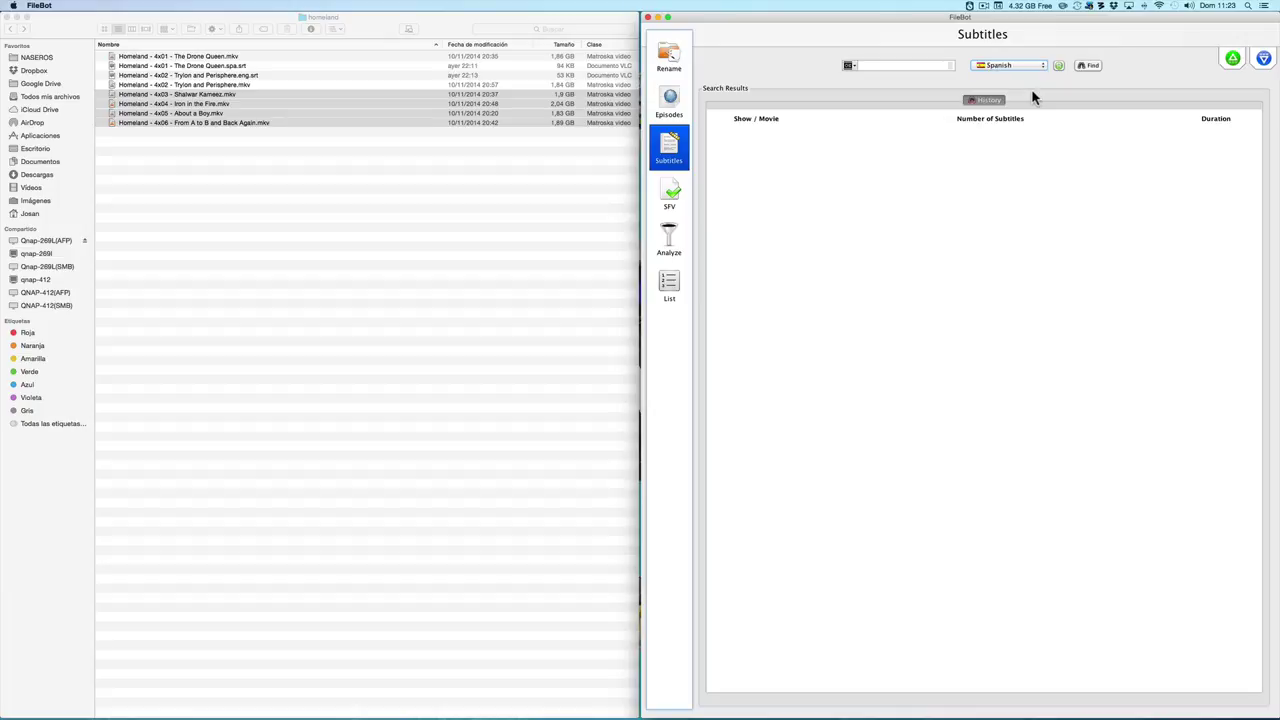
{"action": "left_click_drag", "start_coordinate": [200, 107], "coordinate": [1268, 62]}
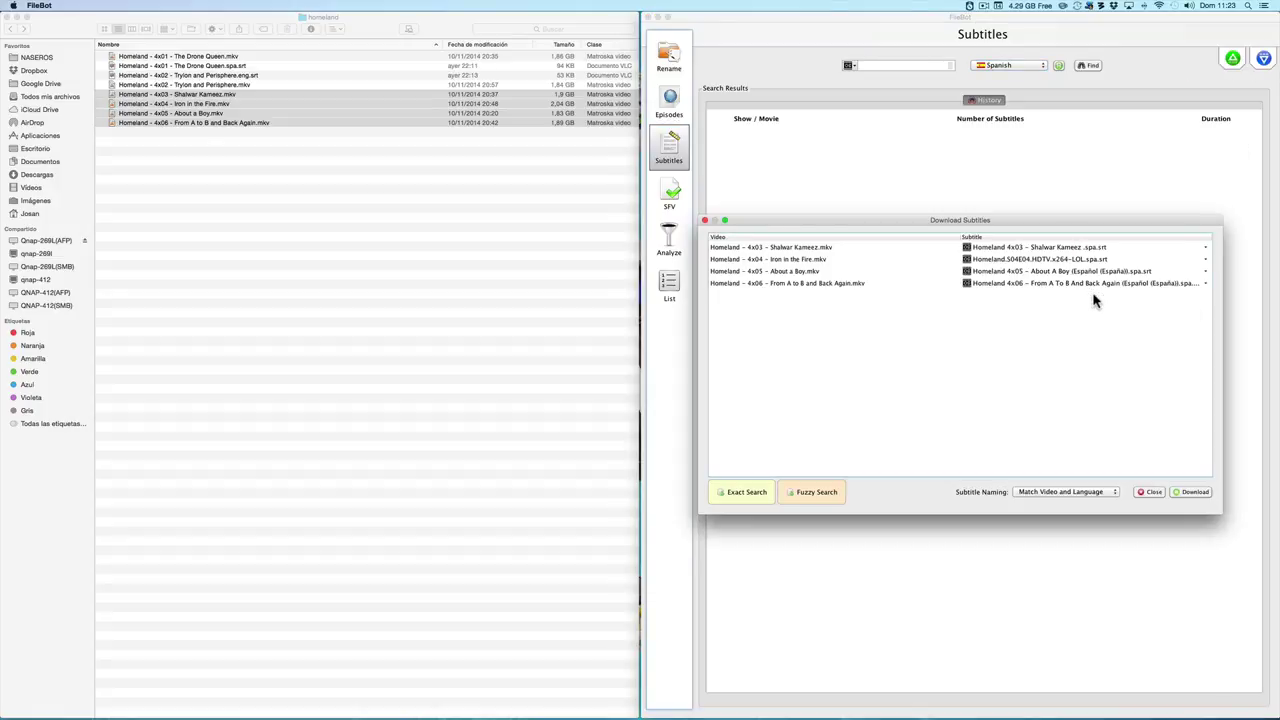
{"action": "left_click", "coordinate": [1194, 492]}
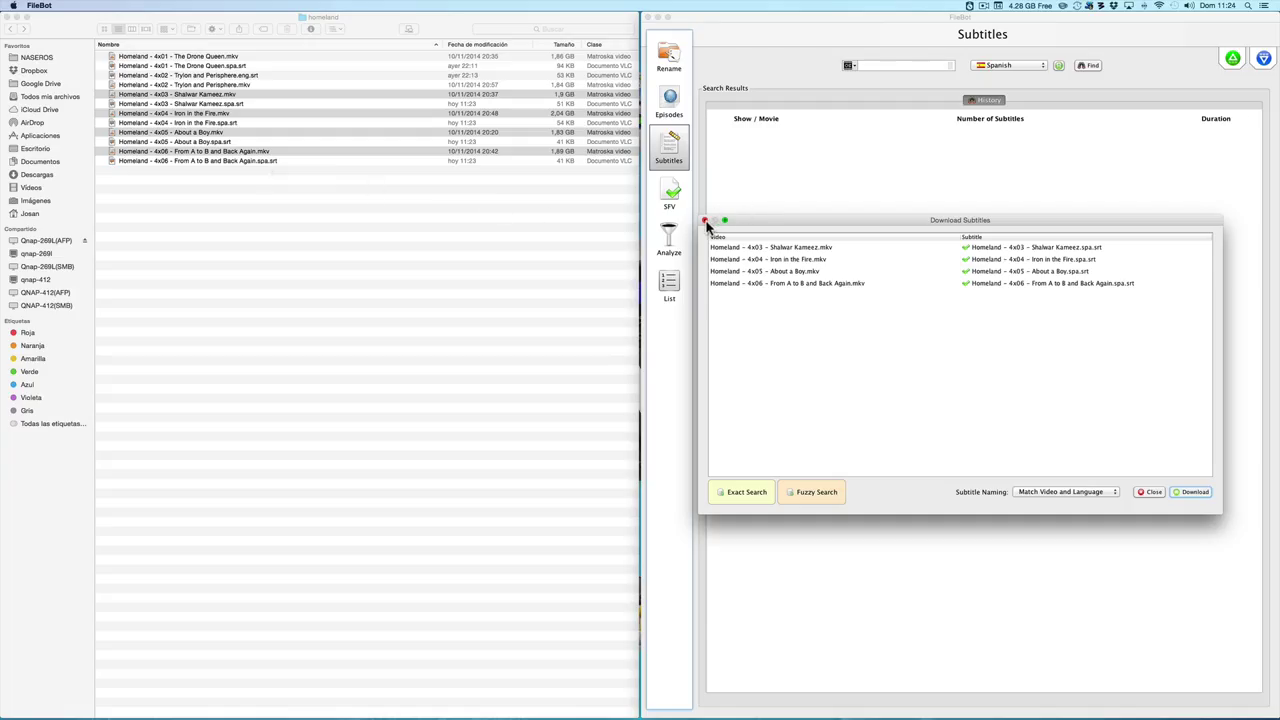
{"action": "left_click", "coordinate": [705, 220]}
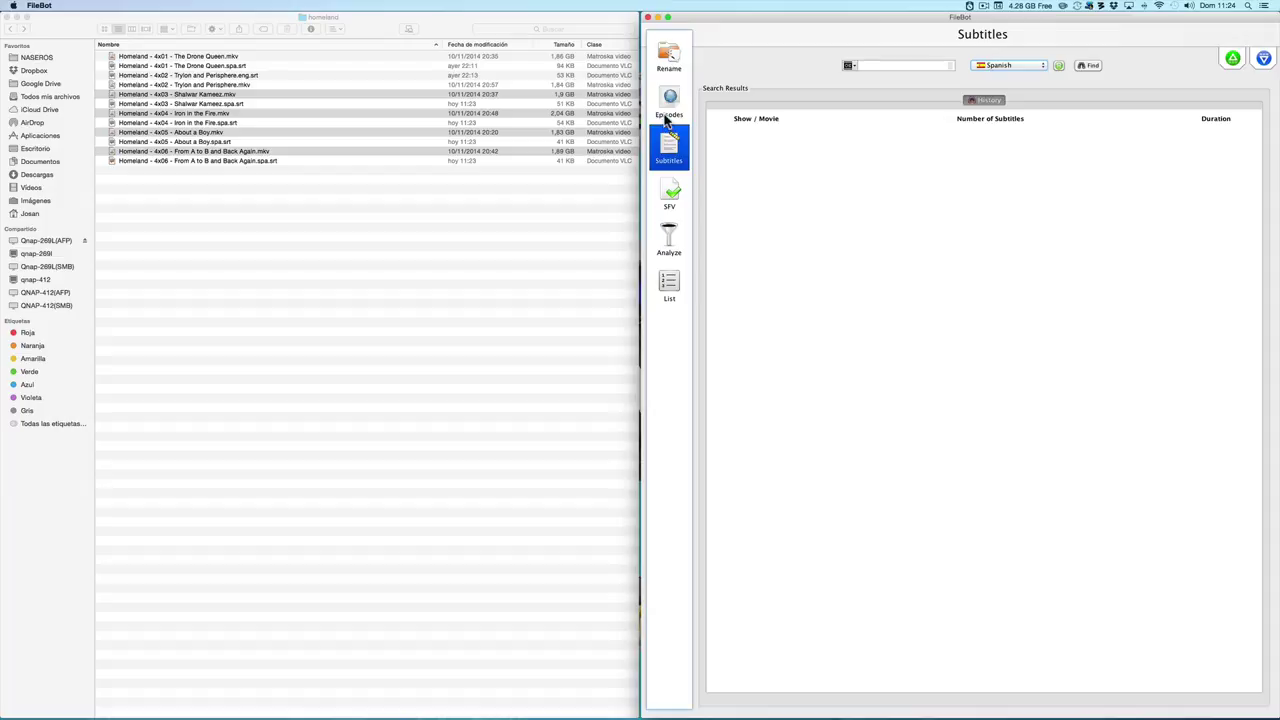
Step: Look up the Spanish episode list for all seasons of Homeland, browse through it, and close FileBot
{"action": "left_click", "coordinate": [668, 102]}
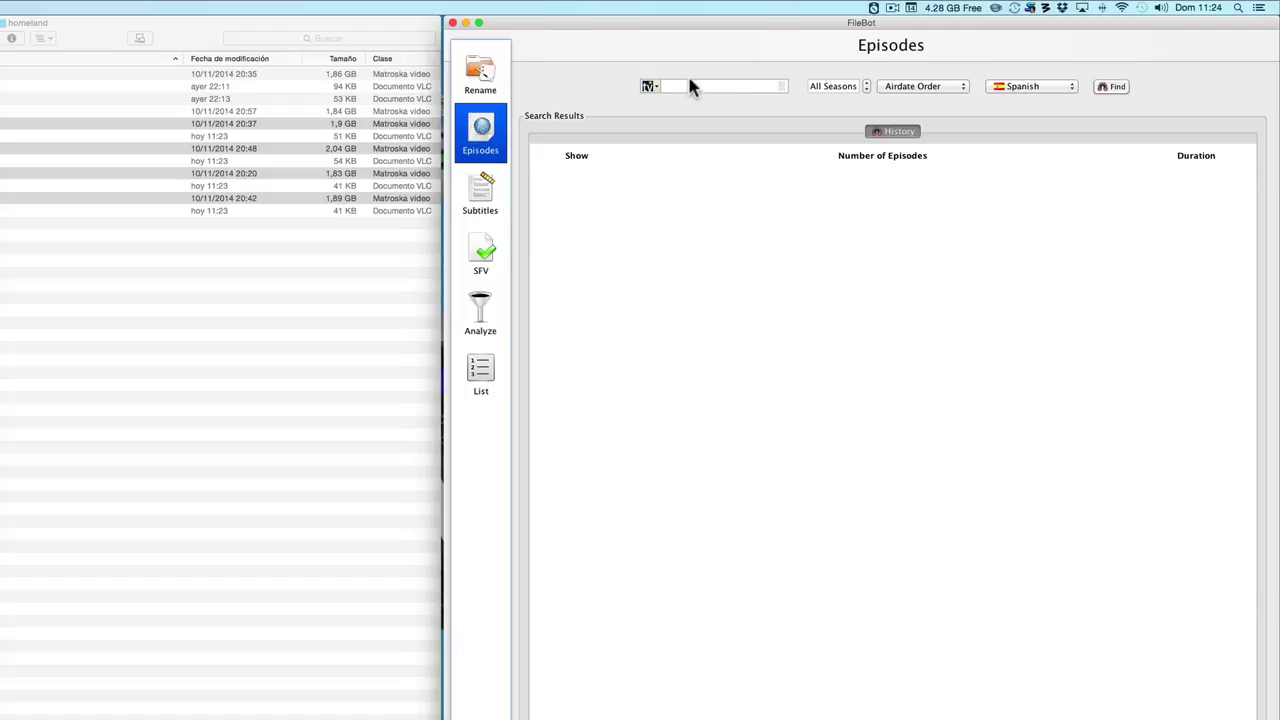
{"action": "left_click", "coordinate": [692, 86]}
{"action": "type", "text": "Homela"}
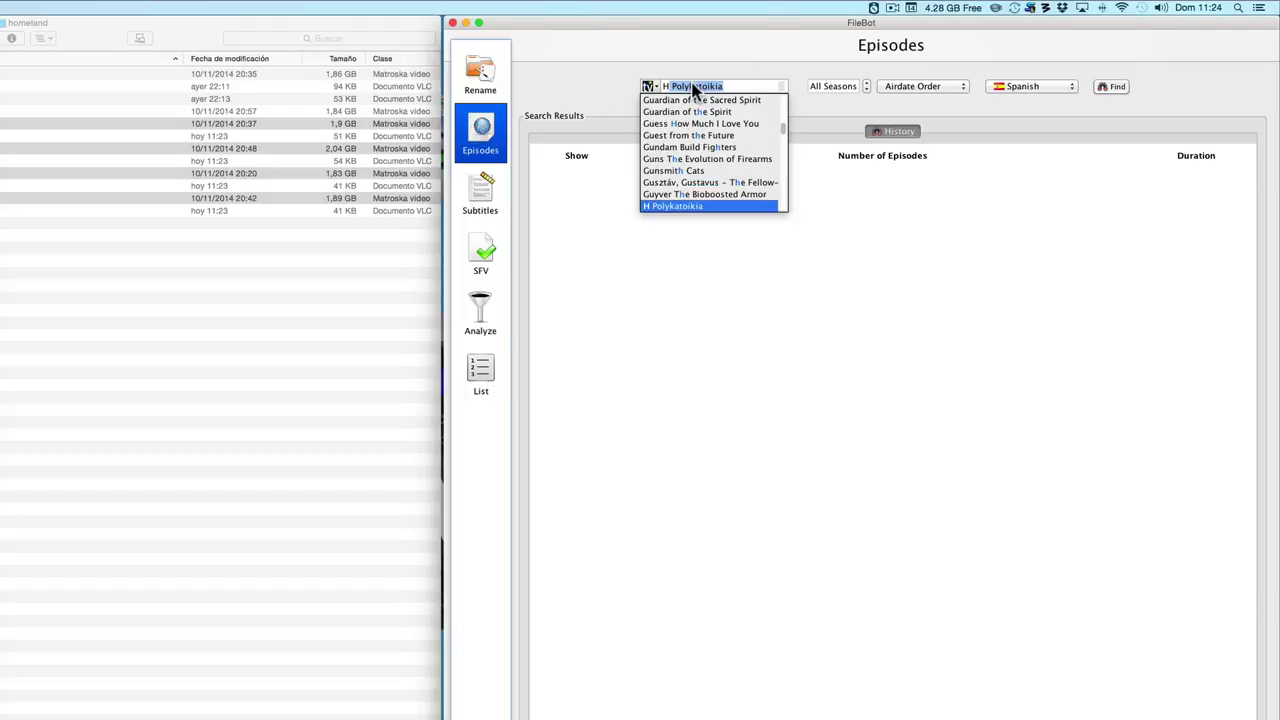
{"action": "type", "text": "nd"}
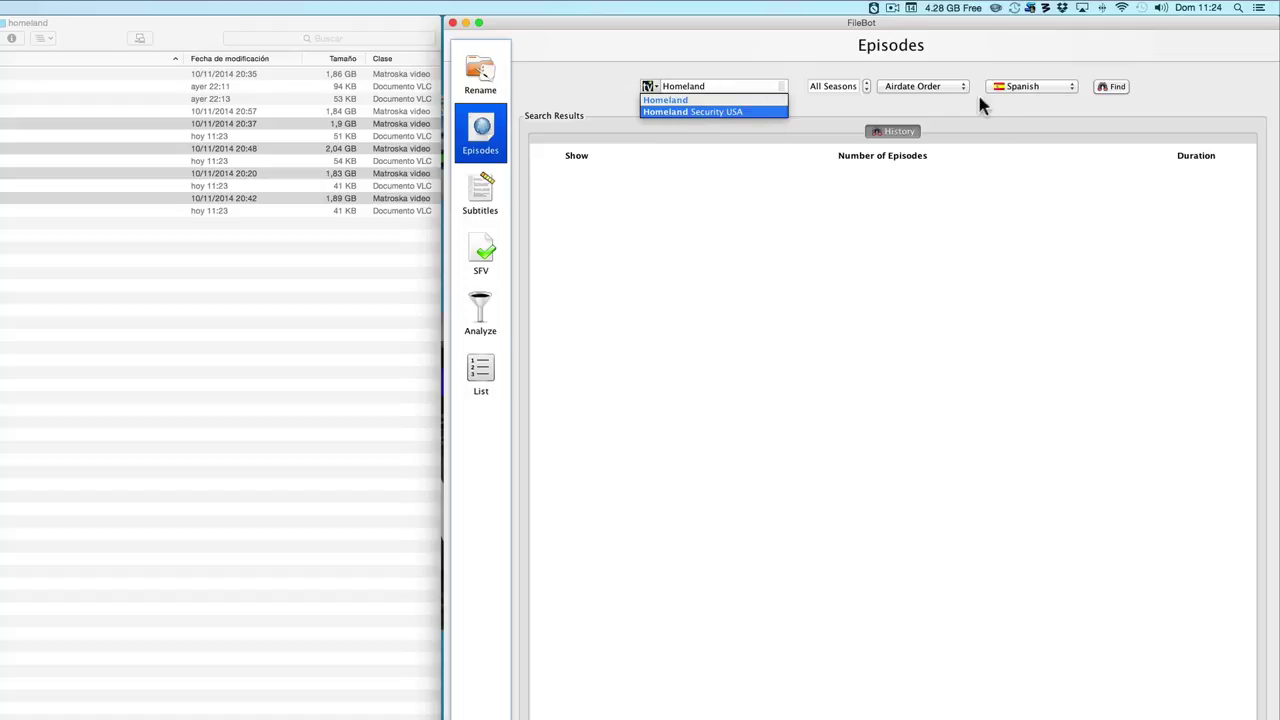
{"action": "left_click", "coordinate": [726, 98]}
{"action": "left_click", "coordinate": [1114, 88]}
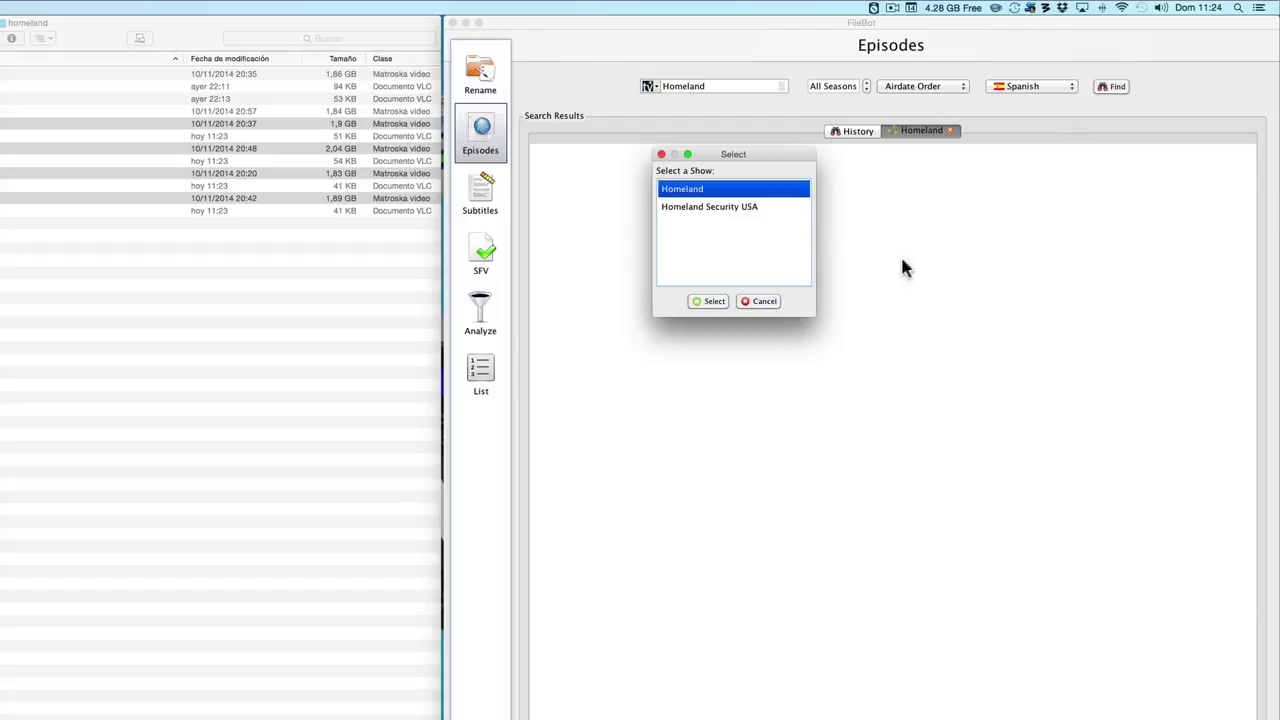
{"action": "left_click", "coordinate": [709, 301]}
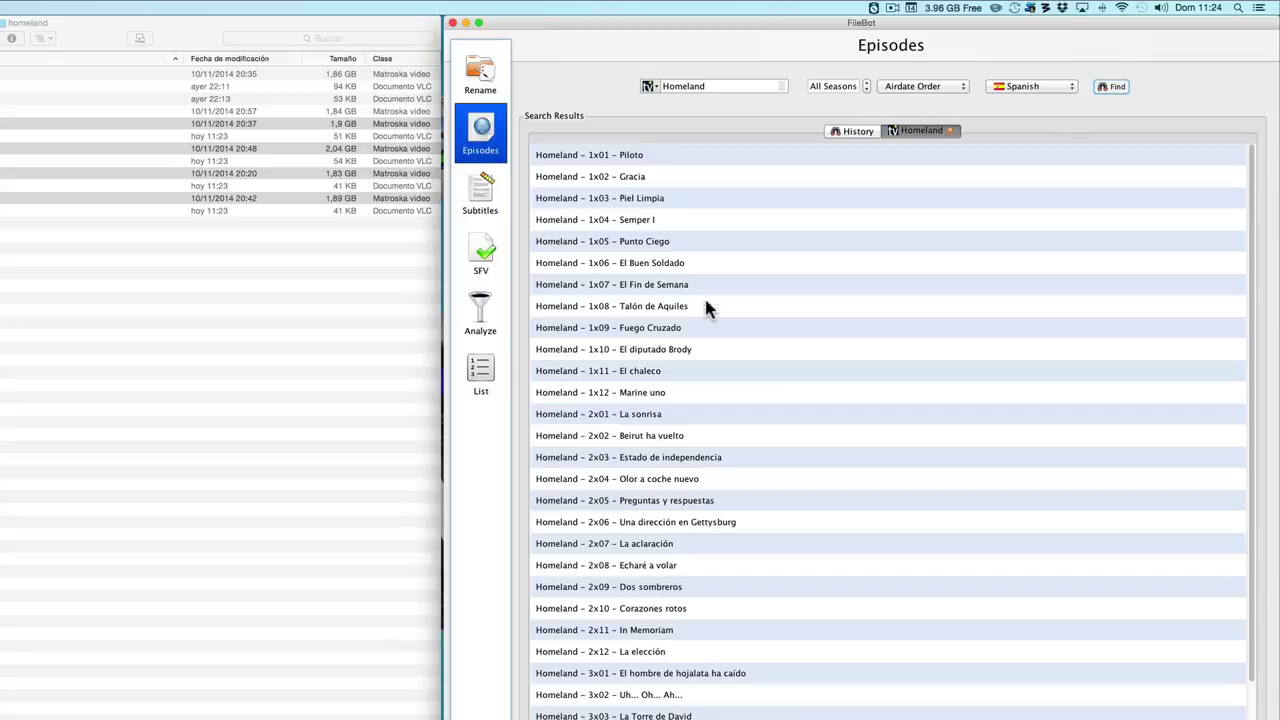
{"action": "scroll", "coordinate": [657, 205], "scroll_direction": "down", "scroll_amount": 5}
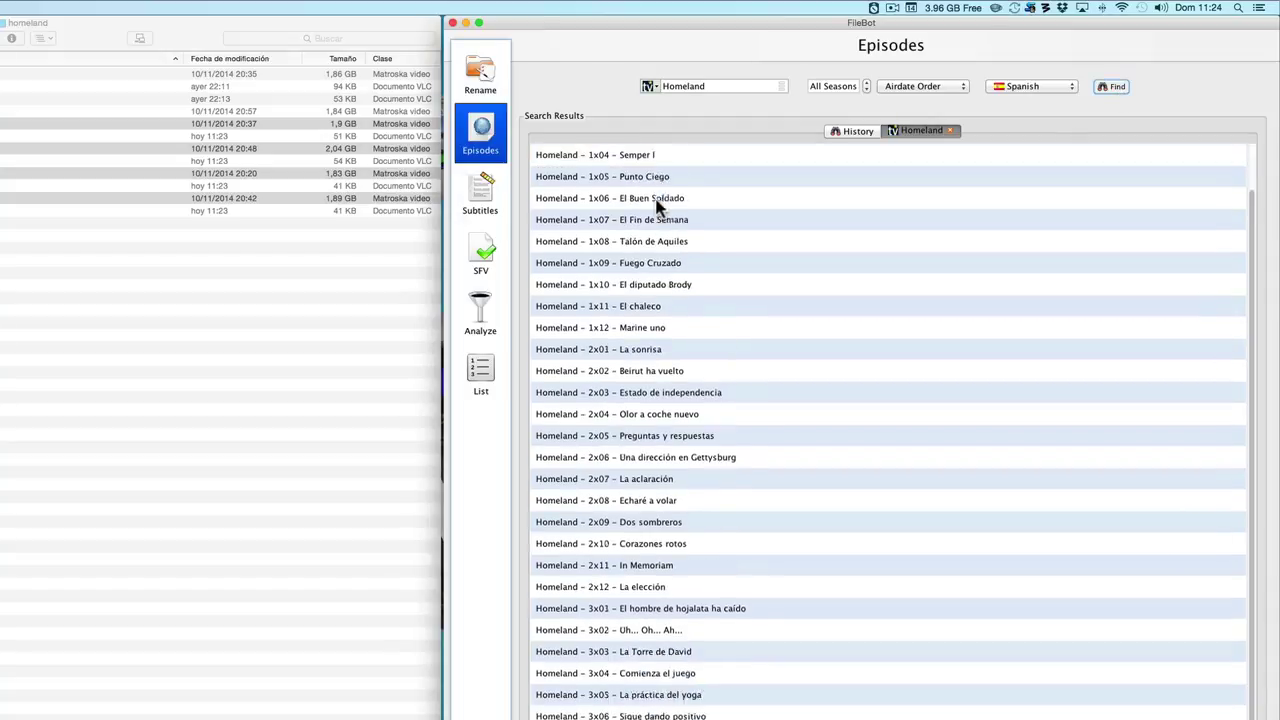
{"action": "scroll", "coordinate": [657, 205], "scroll_direction": "down", "scroll_amount": 2}
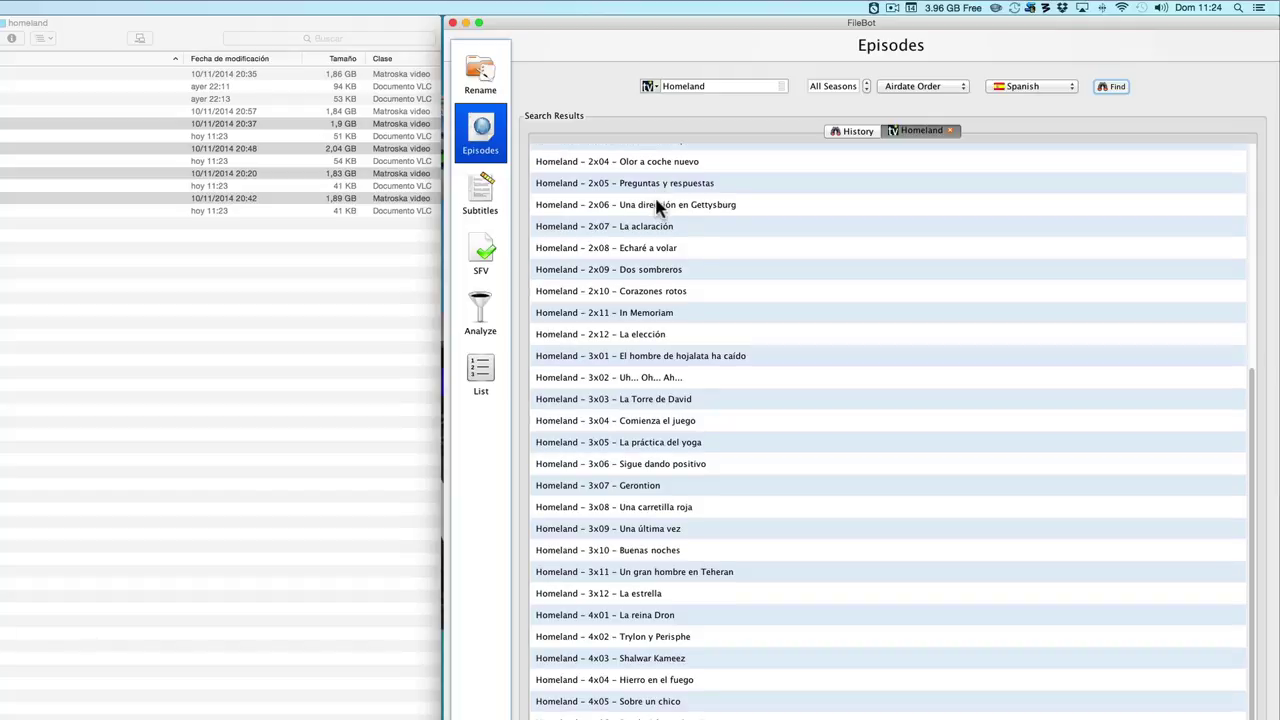
{"action": "scroll", "coordinate": [657, 205], "scroll_direction": "up", "scroll_amount": 7}
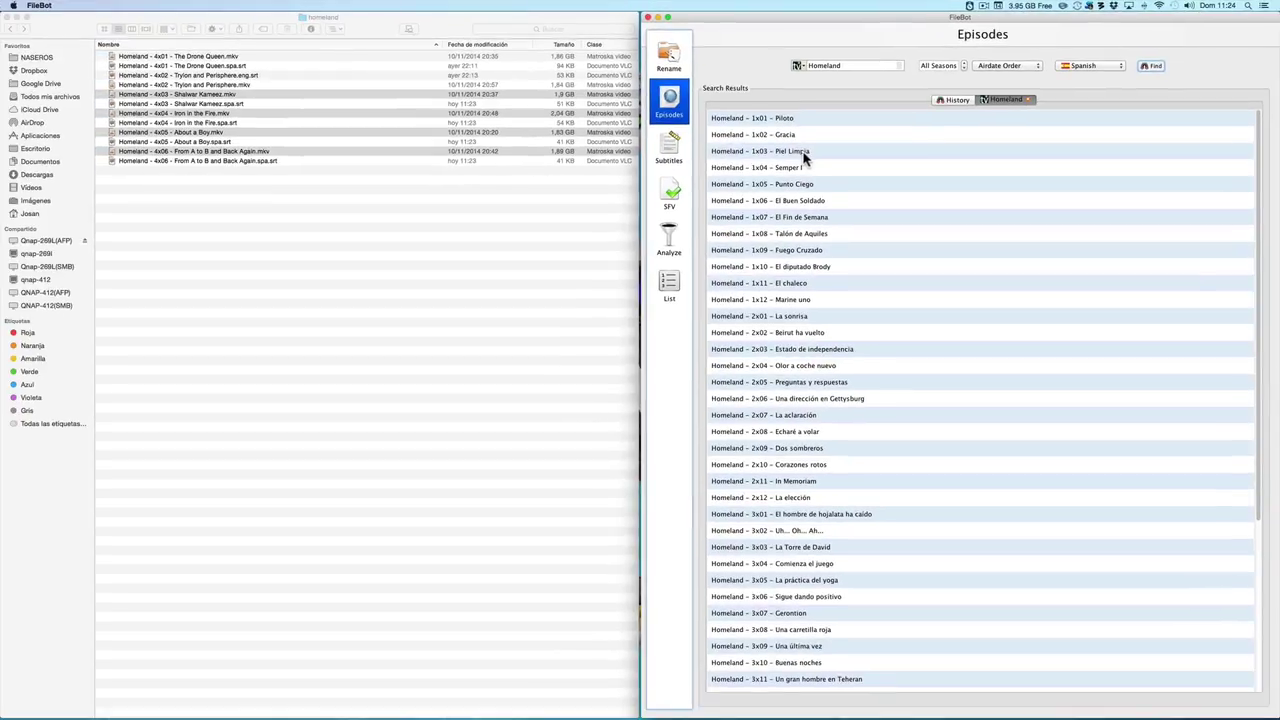
{"action": "left_click", "coordinate": [648, 18]}
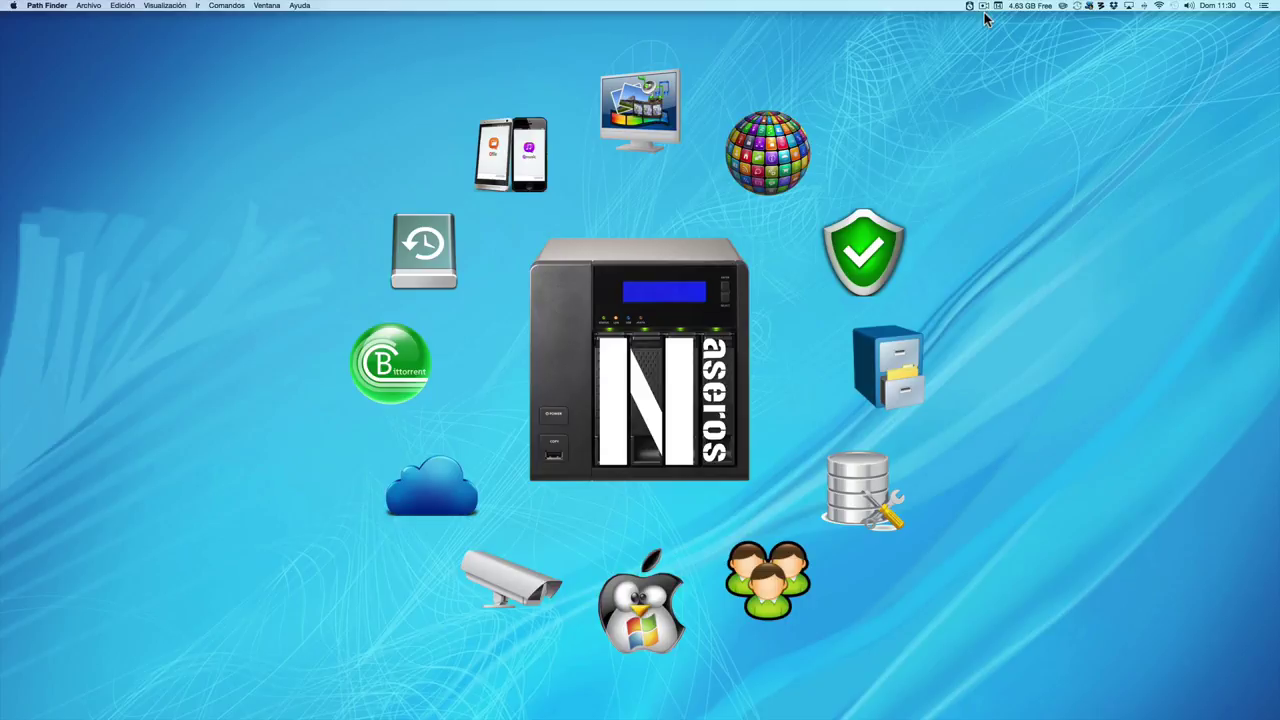
Step: Launch Name Mangler
{"action": "key", "text": "super+space"}
{"action": "type", "text": "na"}
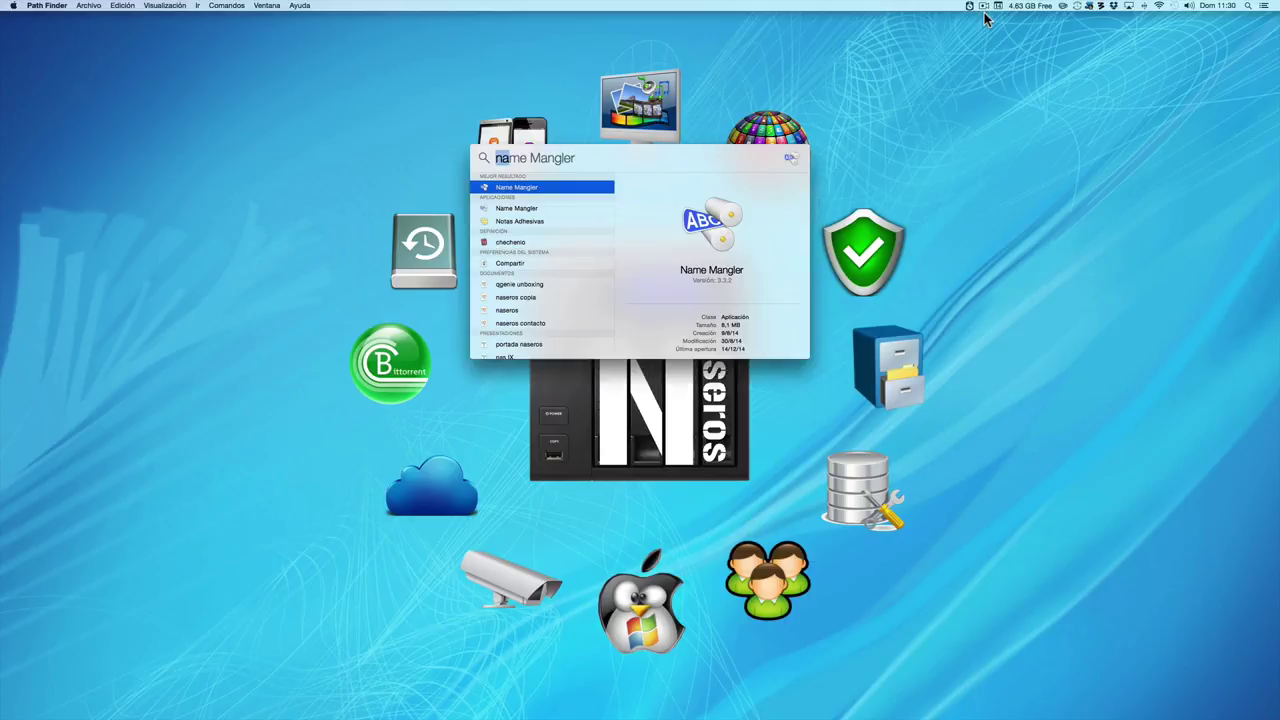
{"action": "type", "text": "na"}
{"action": "key", "text": "Return"}
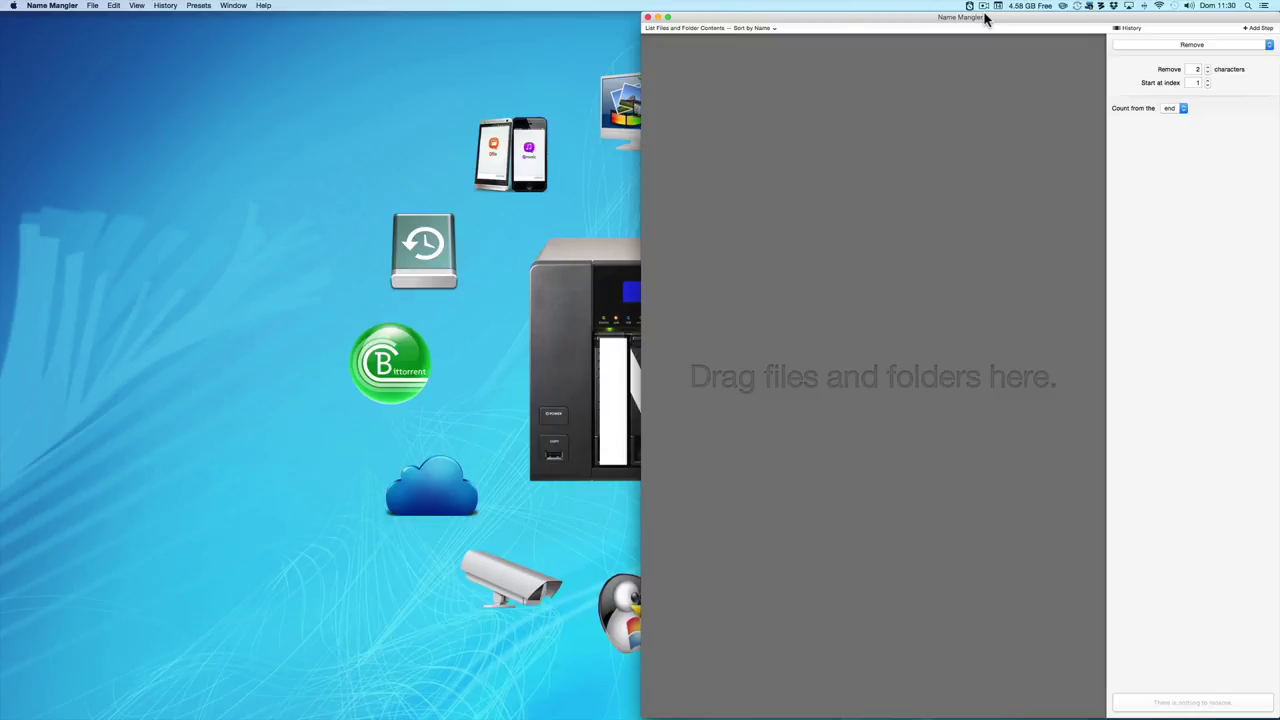
Step: Switch to Path Finder and open the Sillicon Valley folder inside Series269L on the Multimedia volume
{"action": "mouse_move", "coordinate": [135, 705]}
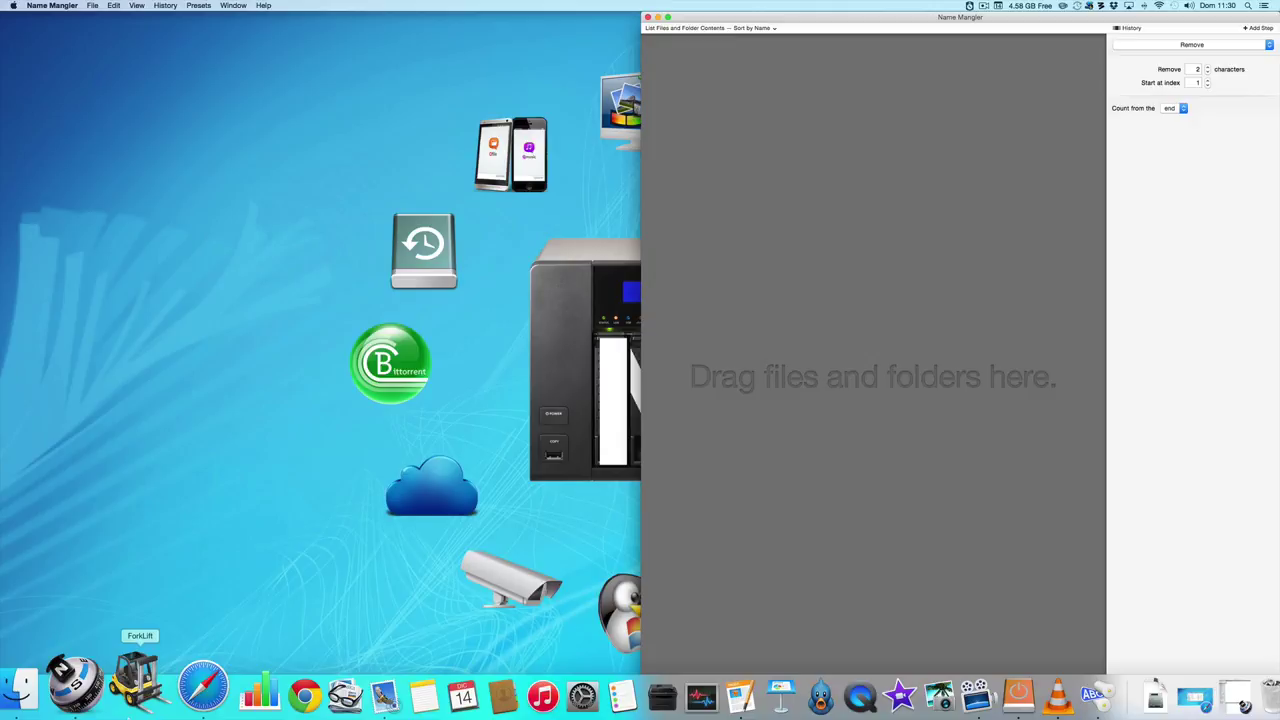
{"action": "left_click", "coordinate": [100, 705]}
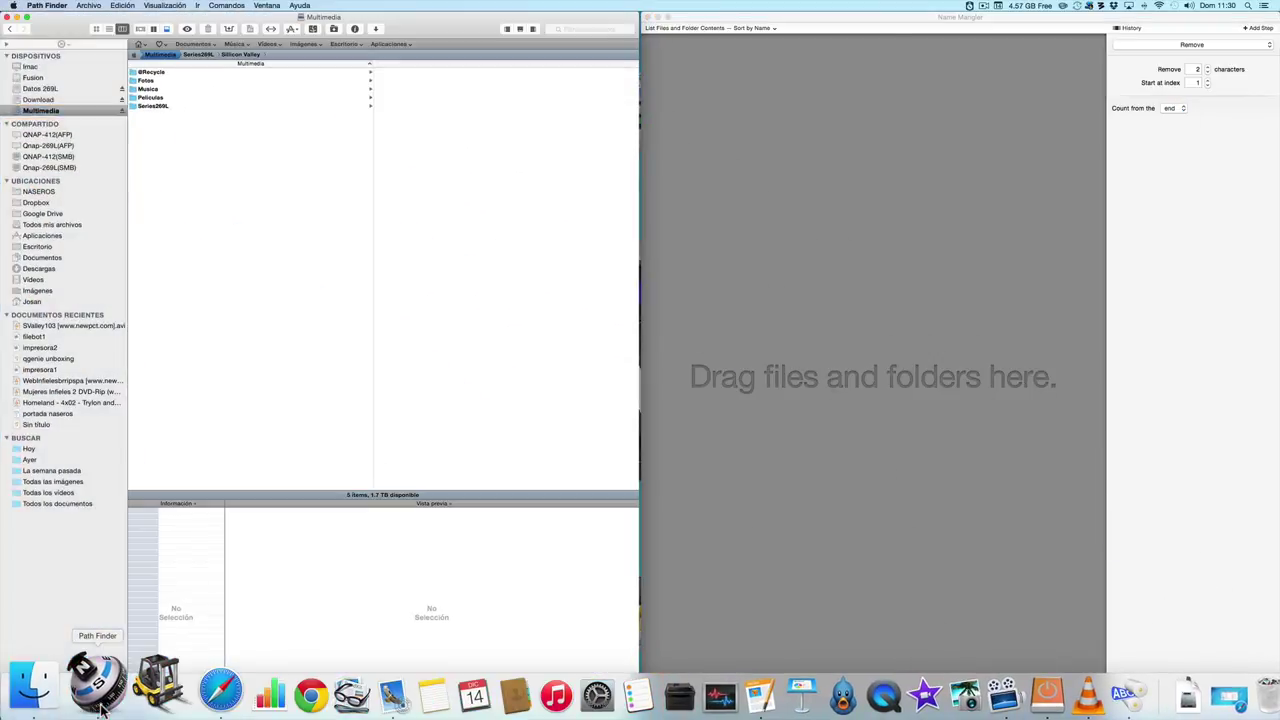
{"action": "left_click", "coordinate": [155, 106]}
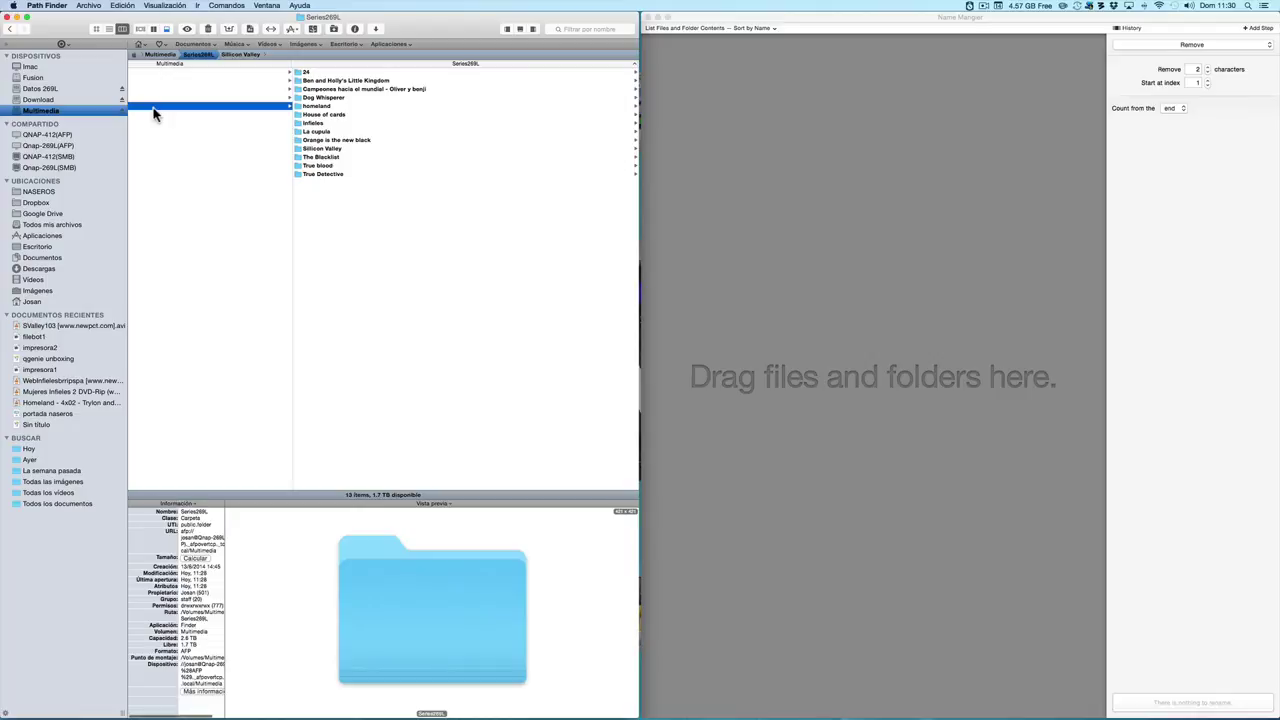
{"action": "left_click", "coordinate": [326, 150]}
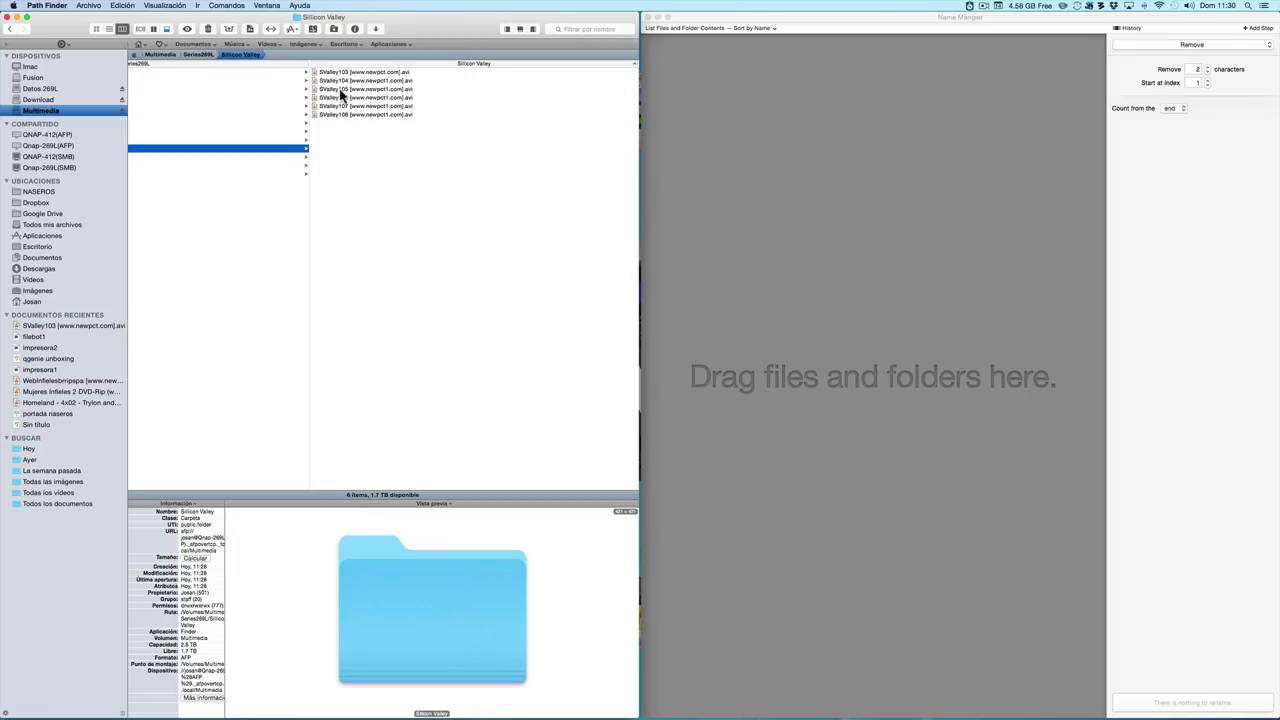
Step: Load all six SValley video files, 103 to 108, into Name Mangler and unlock access to their Sillicon Valley folder
{"action": "left_click", "coordinate": [336, 74]}
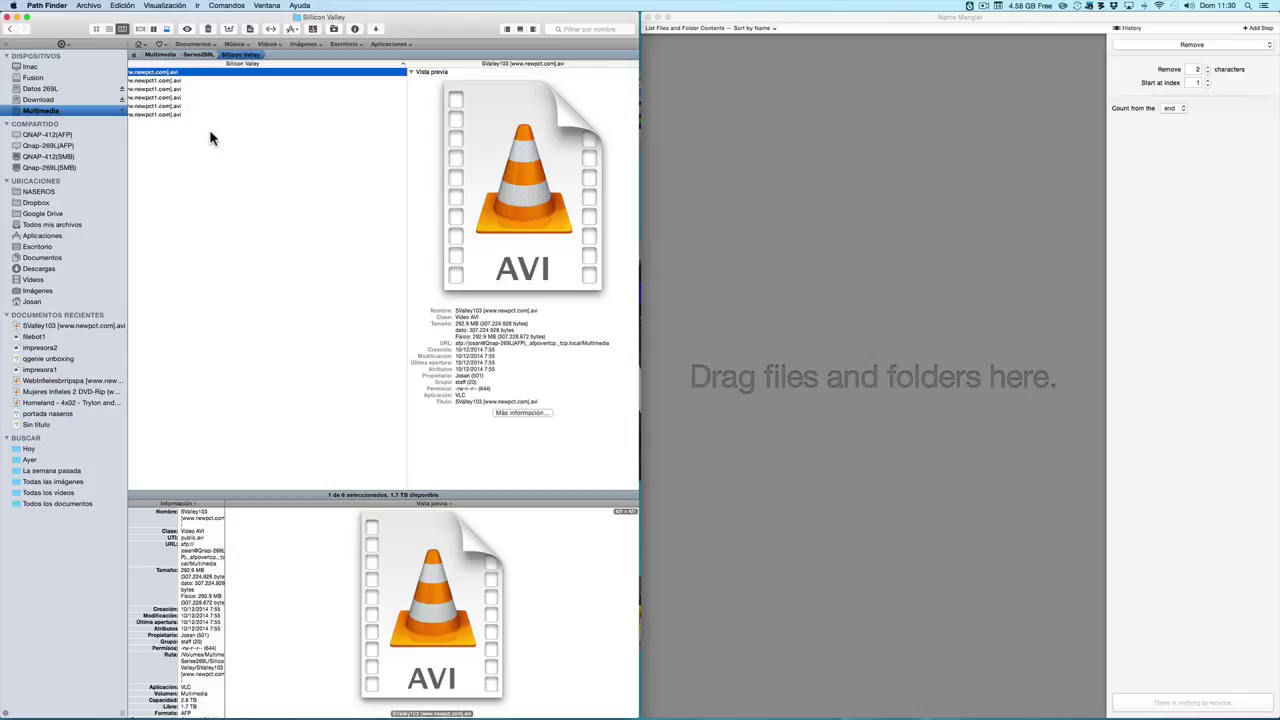
{"action": "key", "text": "super+a"}
{"action": "left_click_drag", "start_coordinate": [151, 118], "coordinate": [930, 259]}
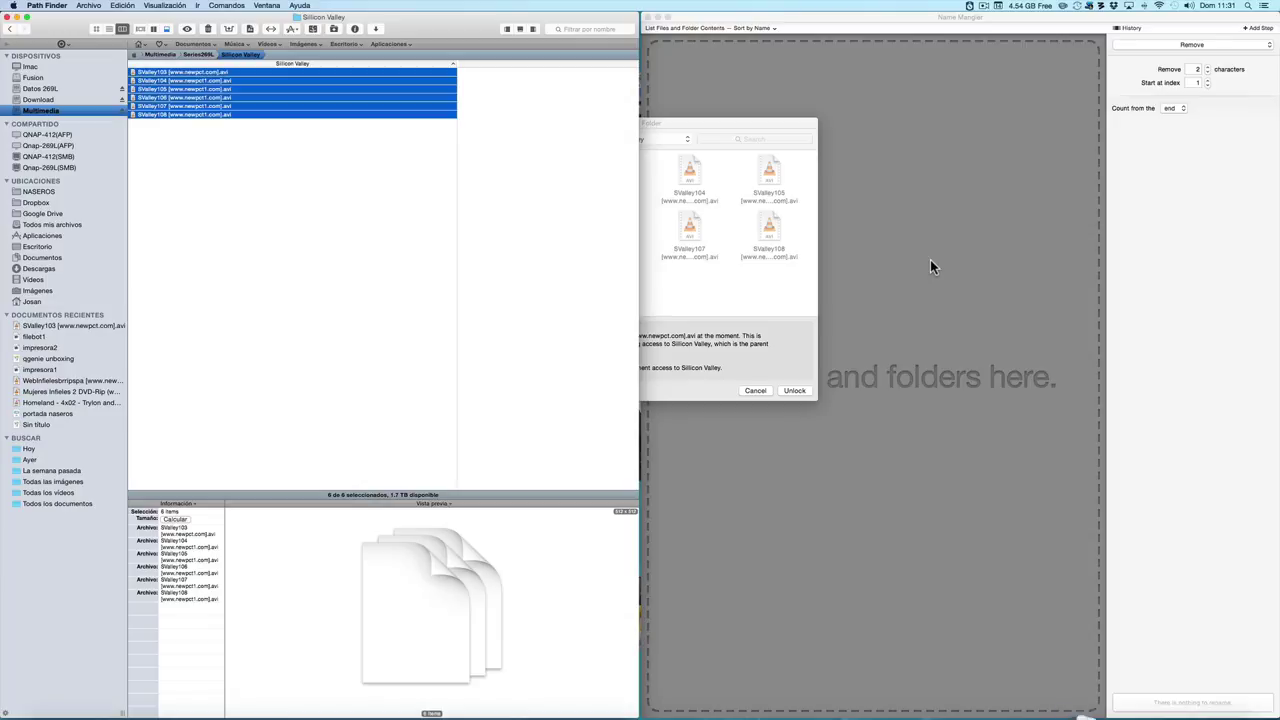
{"action": "left_click_drag", "start_coordinate": [757, 130], "coordinate": [826, 130]}
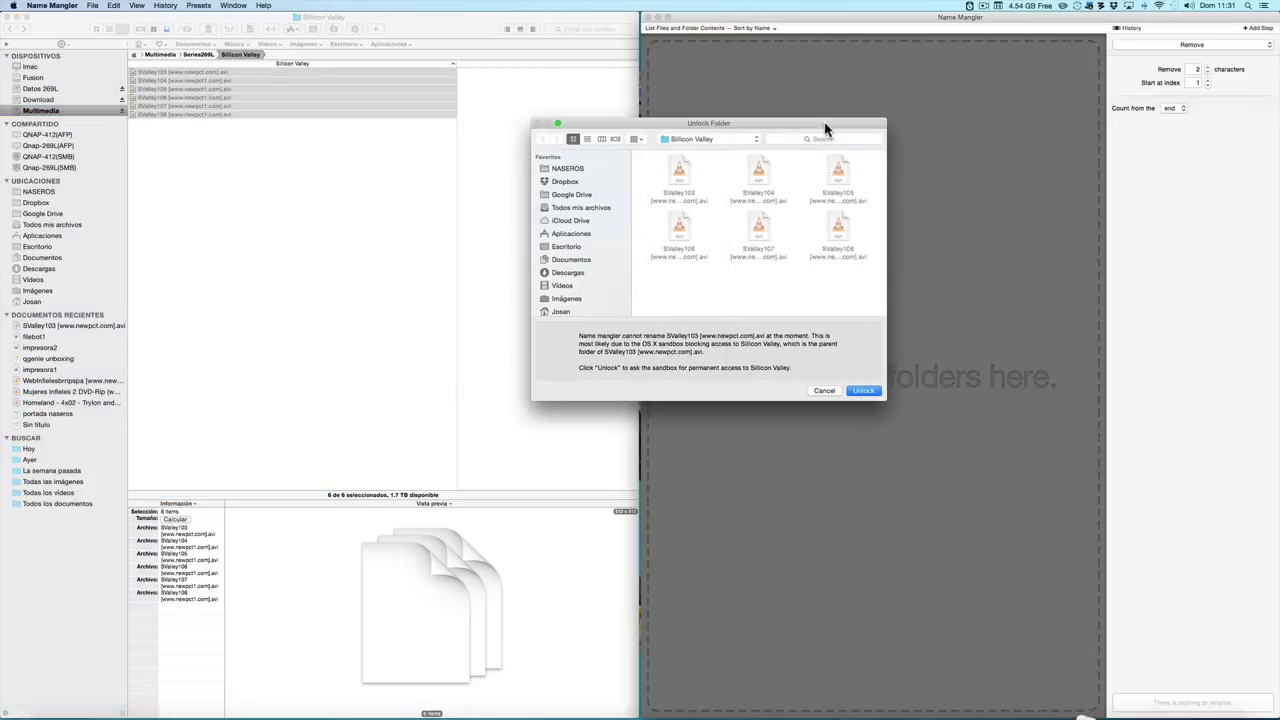
{"action": "left_click", "coordinate": [863, 391]}
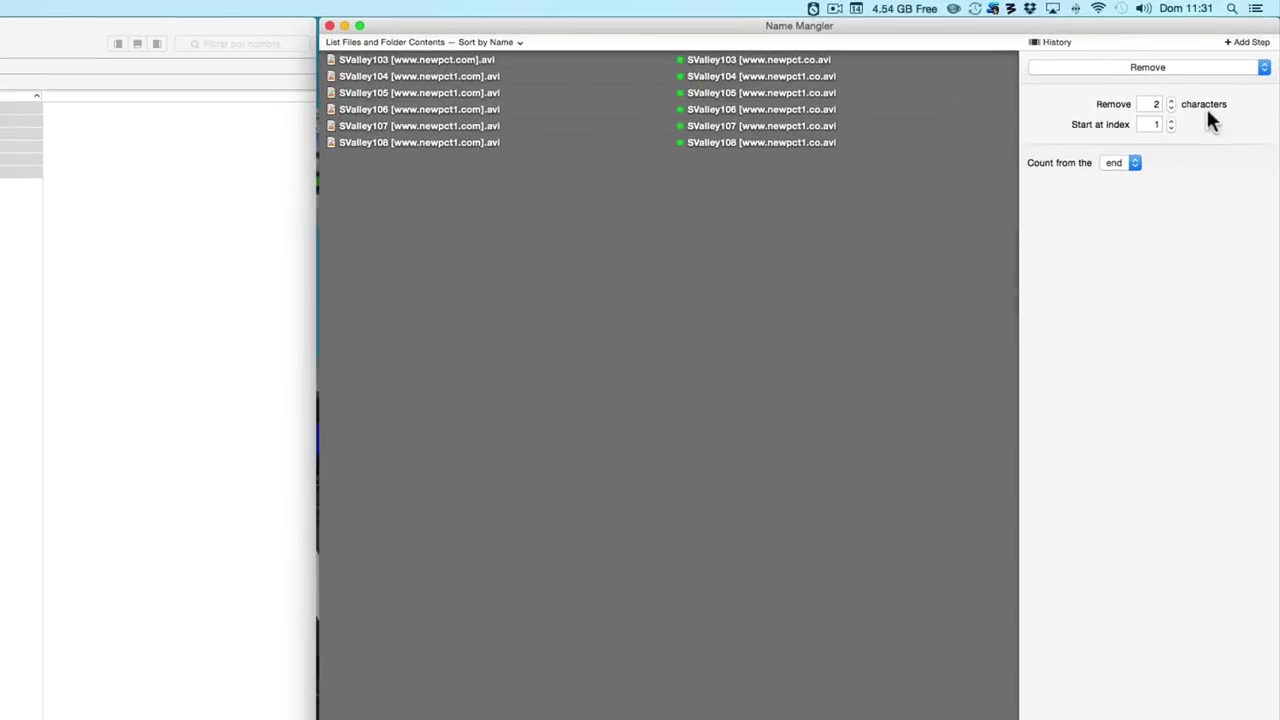
Step: Keep the Remove action, strip 17 characters counted from the end of each name, and rename the six files
{"action": "left_click", "coordinate": [1264, 69]}
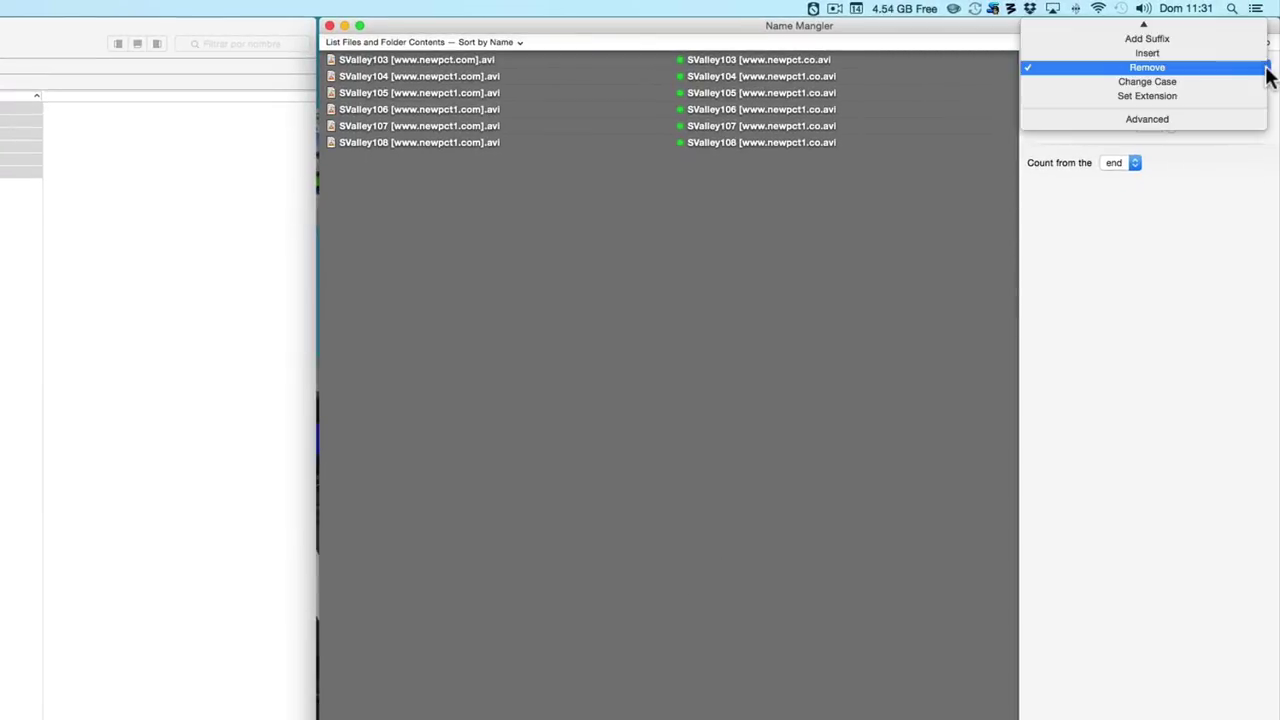
{"action": "mouse_move", "coordinate": [1249, 23]}
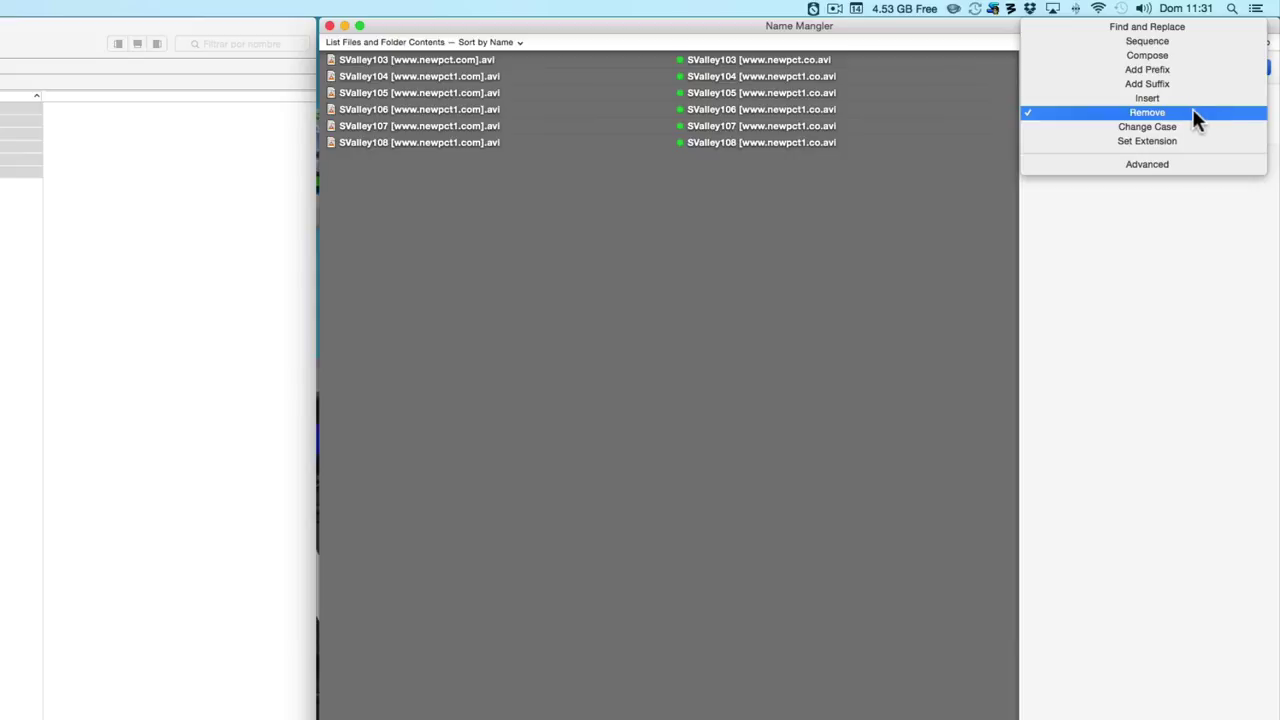
{"action": "left_click", "coordinate": [1122, 108]}
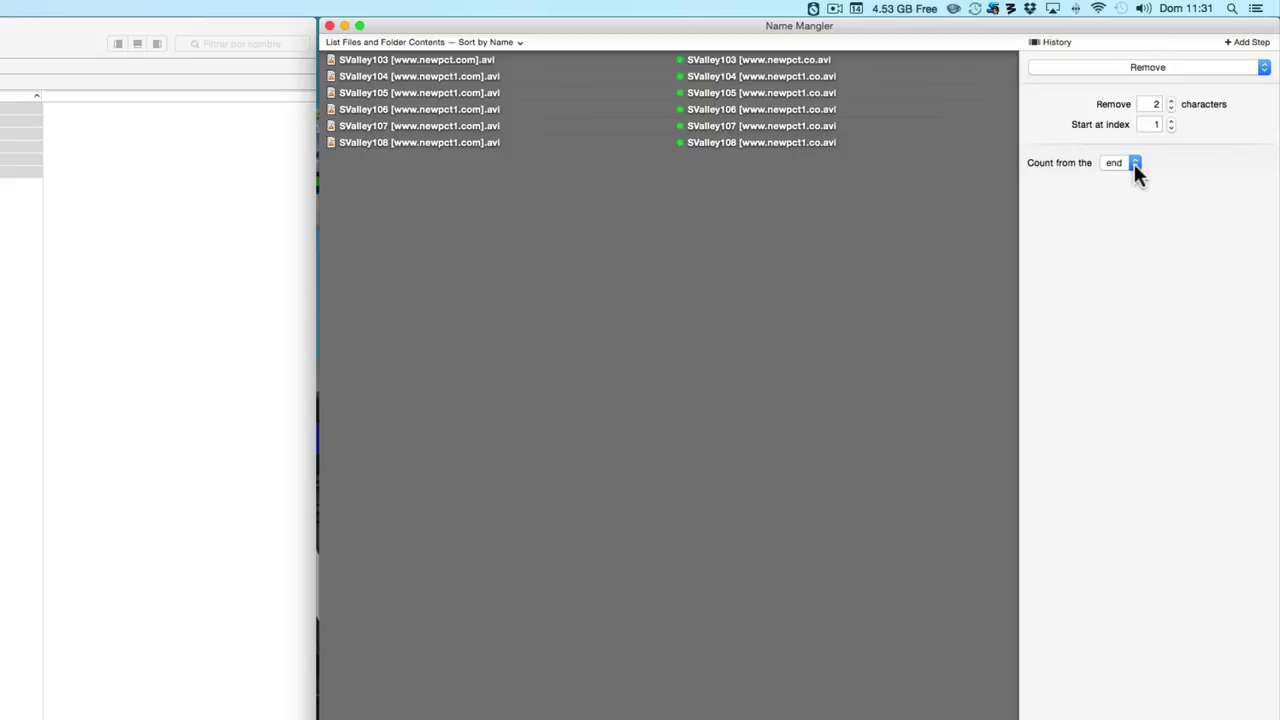
{"action": "left_click", "coordinate": [1172, 100]}
{"action": "left_click", "coordinate": [1172, 100]}
{"action": "left_click", "coordinate": [1172, 100]}
{"action": "left_click", "coordinate": [1172, 100]}
{"action": "left_click", "coordinate": [1172, 100]}
{"action": "left_click", "coordinate": [1172, 100]}
{"action": "left_click", "coordinate": [1172, 100]}
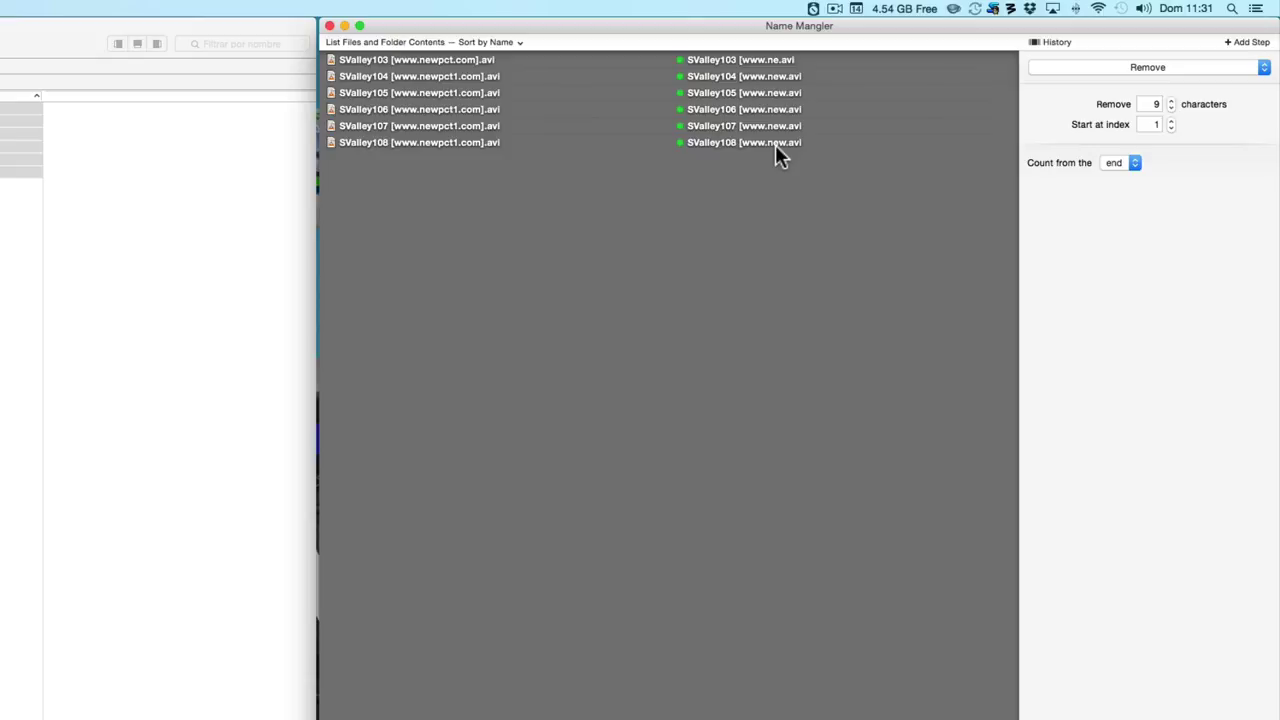
{"action": "left_click", "coordinate": [1172, 100]}
{"action": "left_click", "coordinate": [1172, 100]}
{"action": "left_click", "coordinate": [1172, 100]}
{"action": "left_click", "coordinate": [1172, 100]}
{"action": "left_click", "coordinate": [1172, 100]}
{"action": "left_click", "coordinate": [1172, 100]}
{"action": "left_click", "coordinate": [1172, 100]}
{"action": "left_click", "coordinate": [1172, 100]}
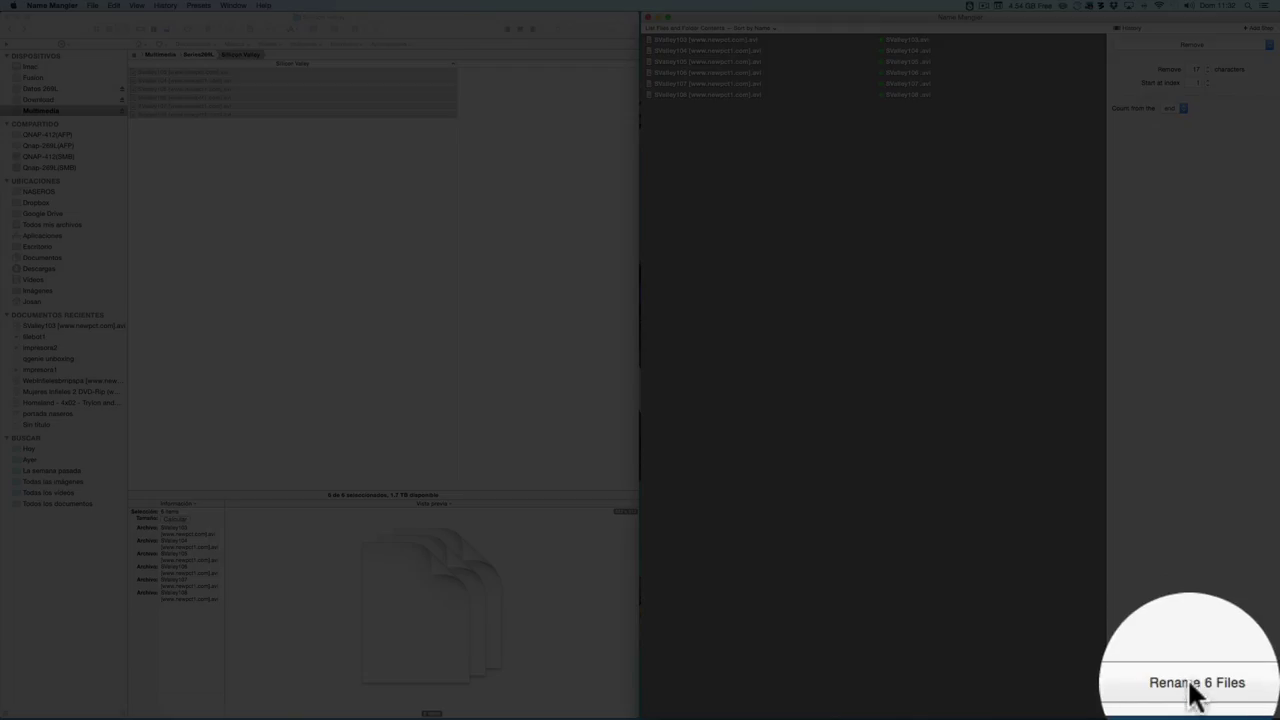
{"action": "left_click", "coordinate": [1193, 688]}
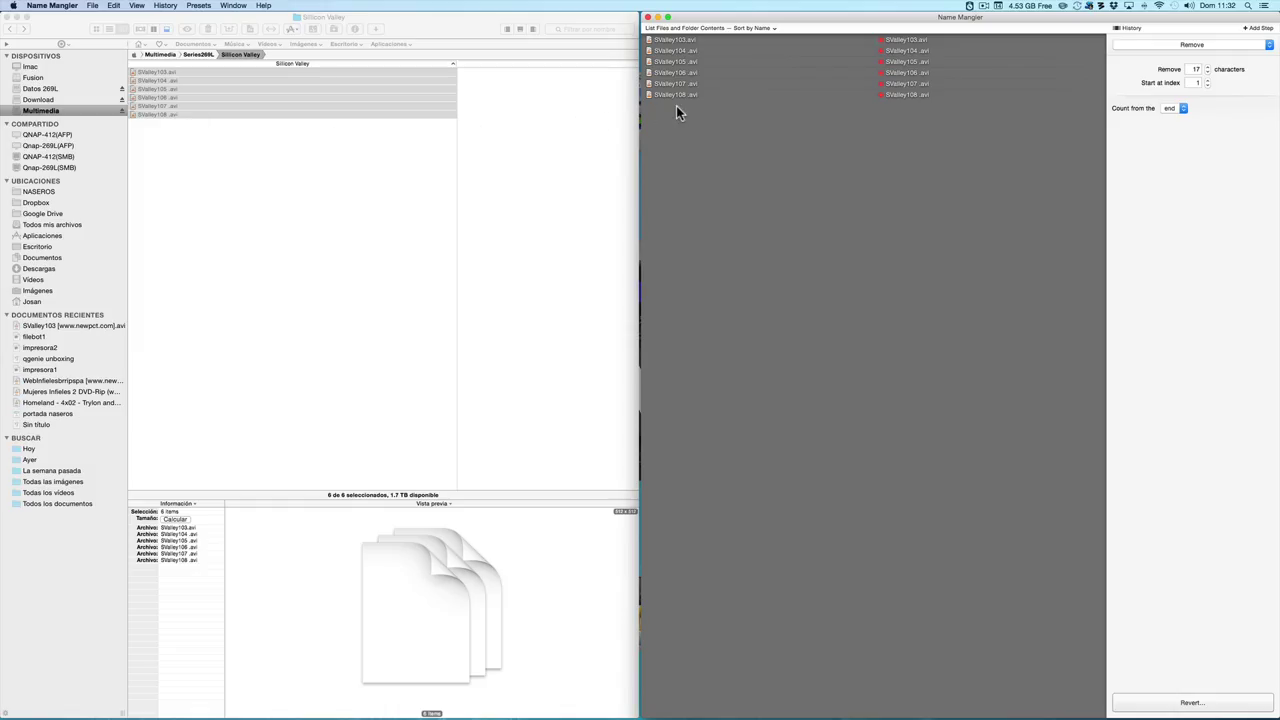
Step: Switch the renaming action to Find and Replace and set the search text to "SValley"
{"action": "left_click", "coordinate": [1268, 45]}
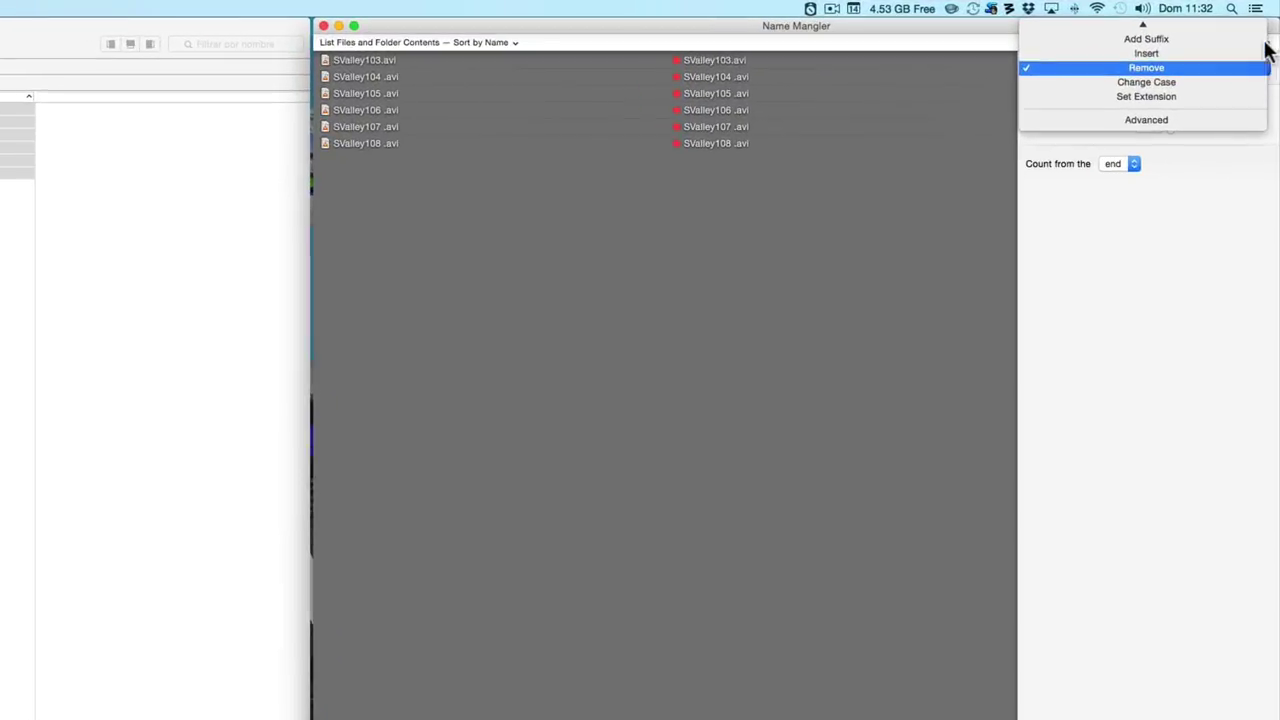
{"action": "mouse_move", "coordinate": [1254, 16]}
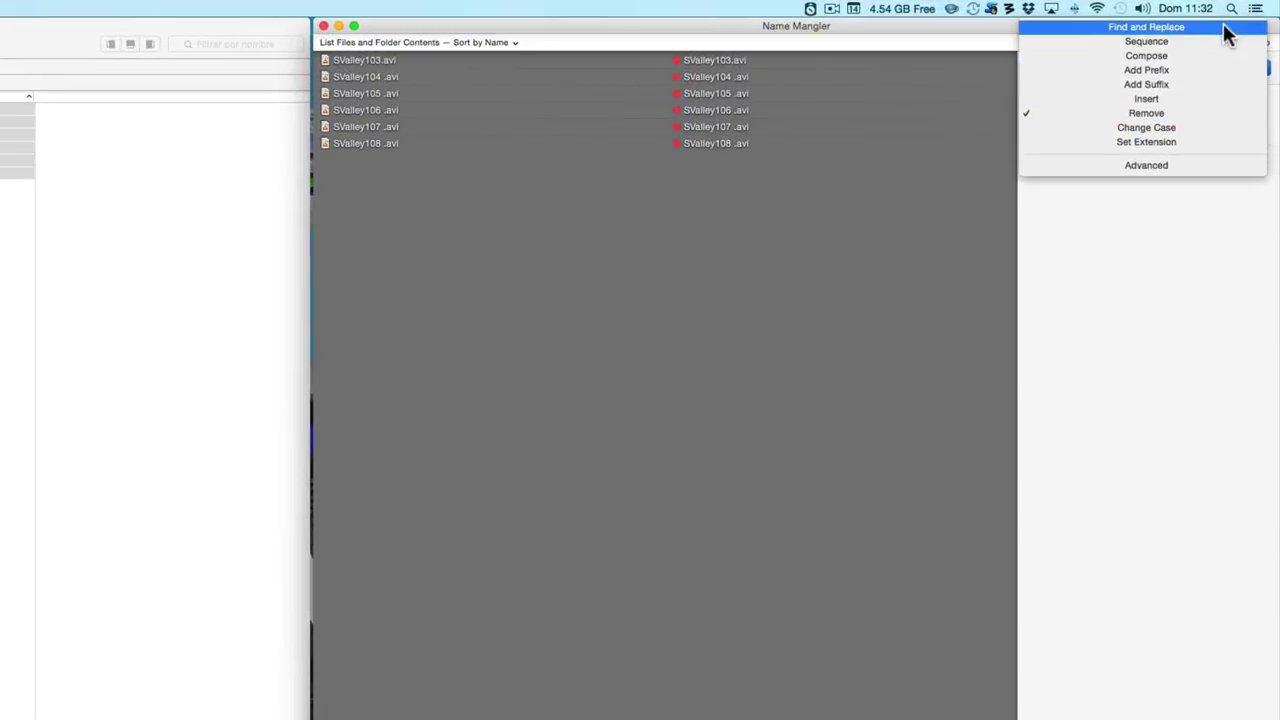
{"action": "left_click", "coordinate": [1225, 28]}
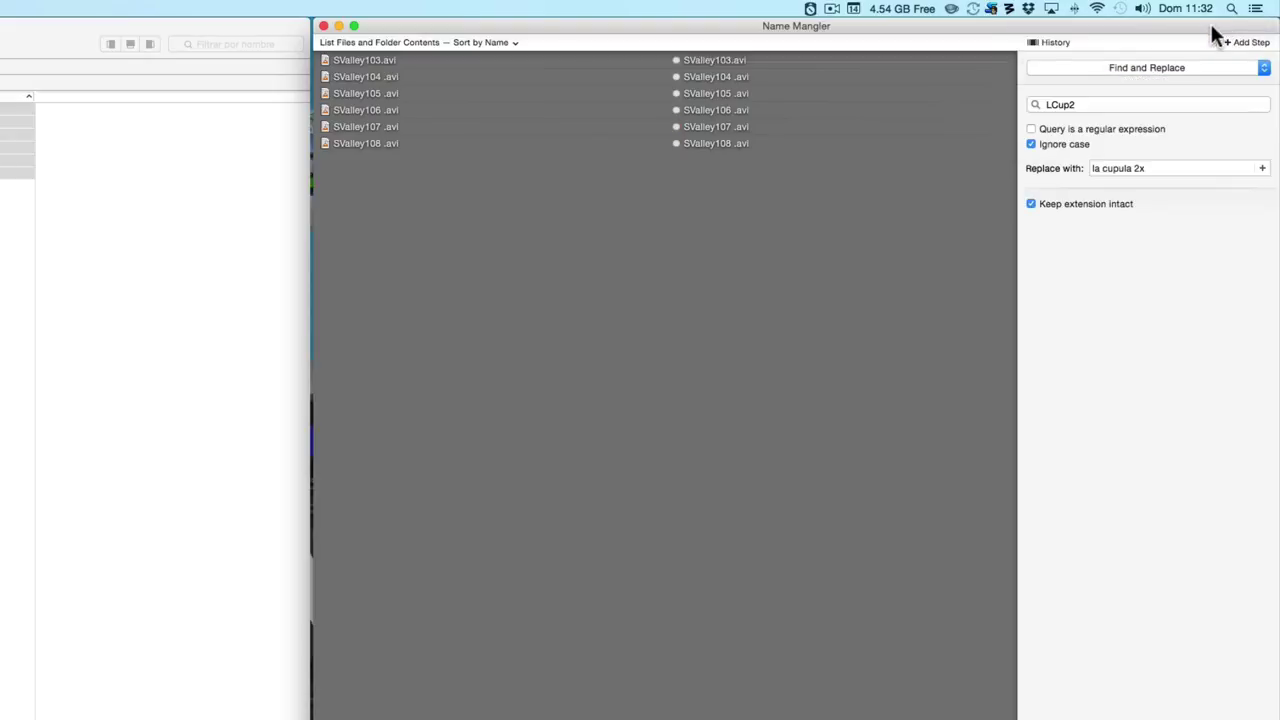
{"action": "left_click", "coordinate": [1080, 106]}
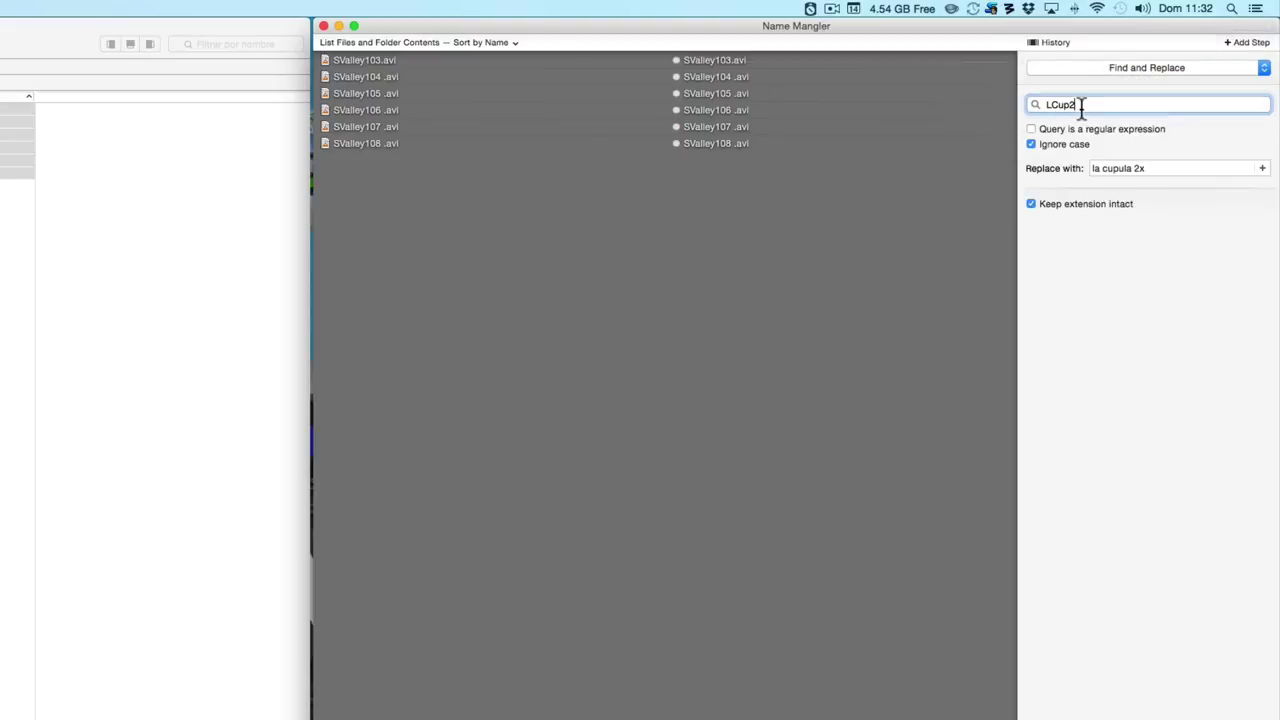
{"action": "key", "text": "BackSpace"}
{"action": "key", "text": "BackSpace"}
{"action": "key", "text": "BackSpace"}
{"action": "key", "text": "BackSpace"}
{"action": "key", "text": "BackSpace"}
{"action": "type", "text": "S"}
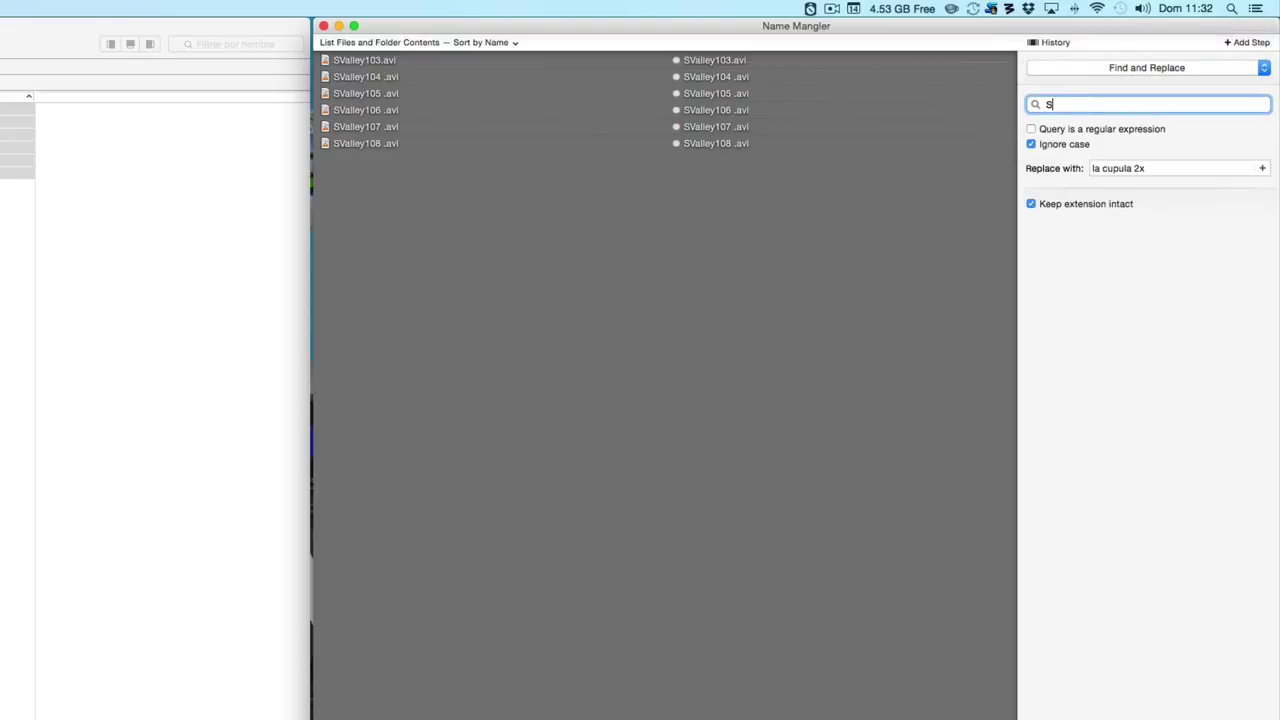
{"action": "type", "text": "Valley"}
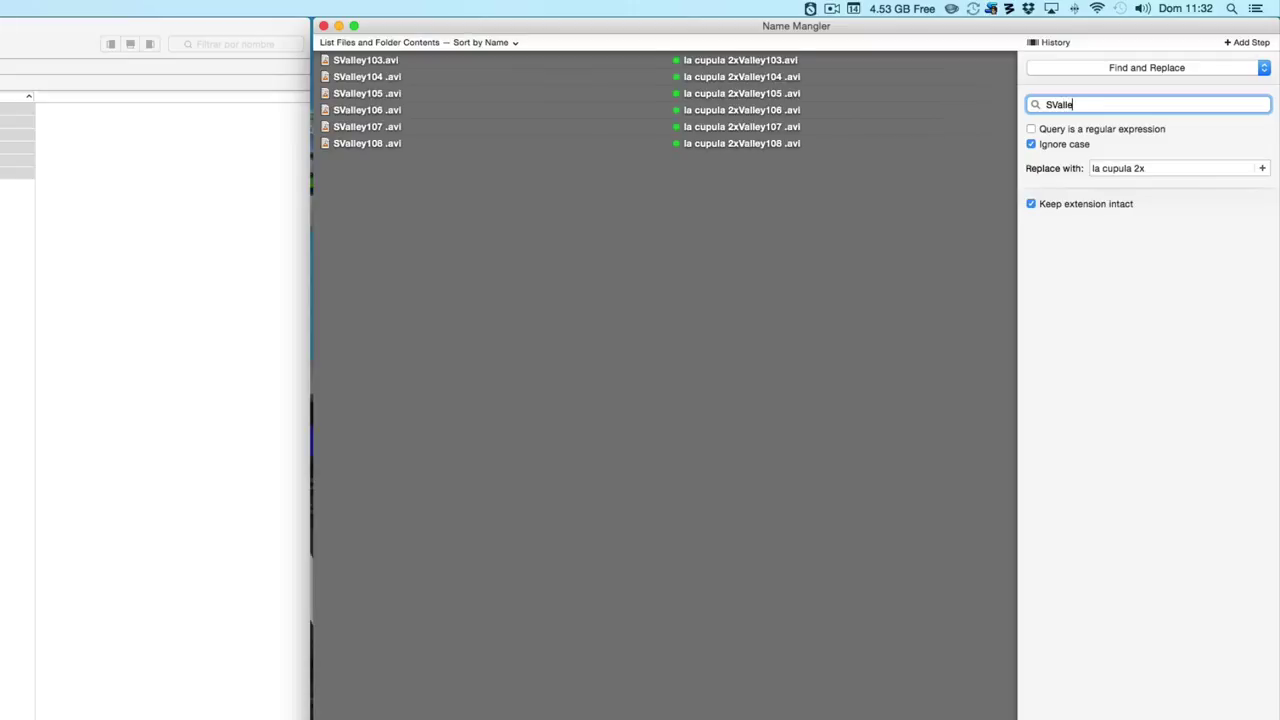
Step: Set the replacement text to "Sillicon Valley - "
{"action": "left_click", "coordinate": [1151, 168]}
{"action": "key", "text": "BackSpace"}
{"action": "key", "text": "BackSpace"}
{"action": "key", "text": "BackSpace"}
{"action": "key", "text": "BackSpace"}
{"action": "key", "text": "BackSpace"}
{"action": "key", "text": "BackSpace"}
{"action": "key", "text": "BackSpace"}
{"action": "key", "text": "BackSpace"}
{"action": "key", "text": "BackSpace"}
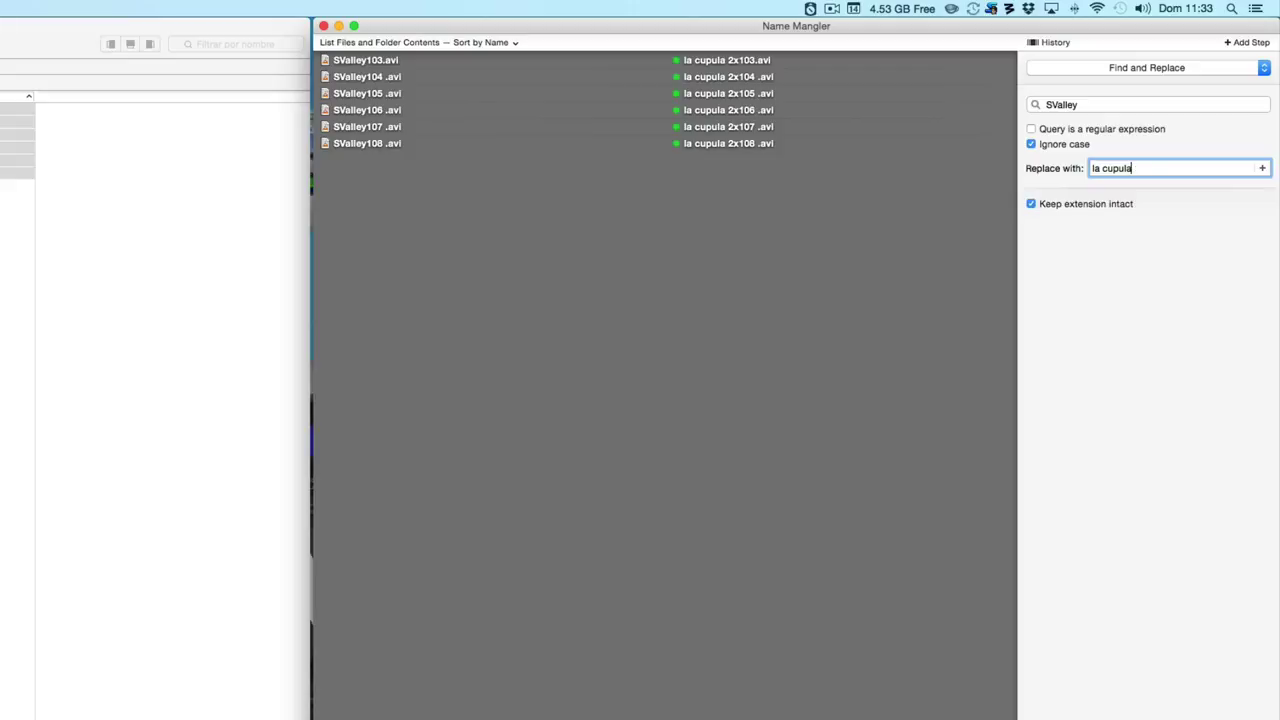
{"action": "key", "text": "BackSpace"}
{"action": "key", "text": "BackSpace"}
{"action": "key", "text": "BackSpace"}
{"action": "type", "text": "S"}
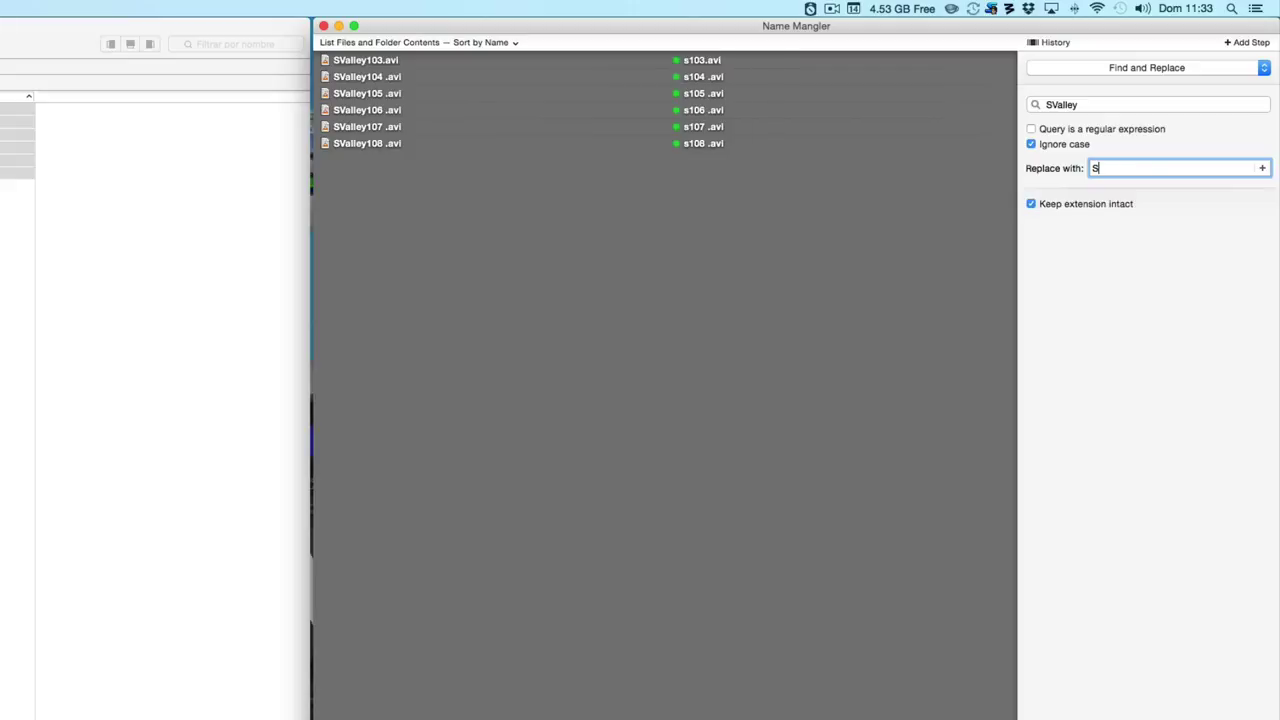
{"action": "type", "text": "illicon Valley"}
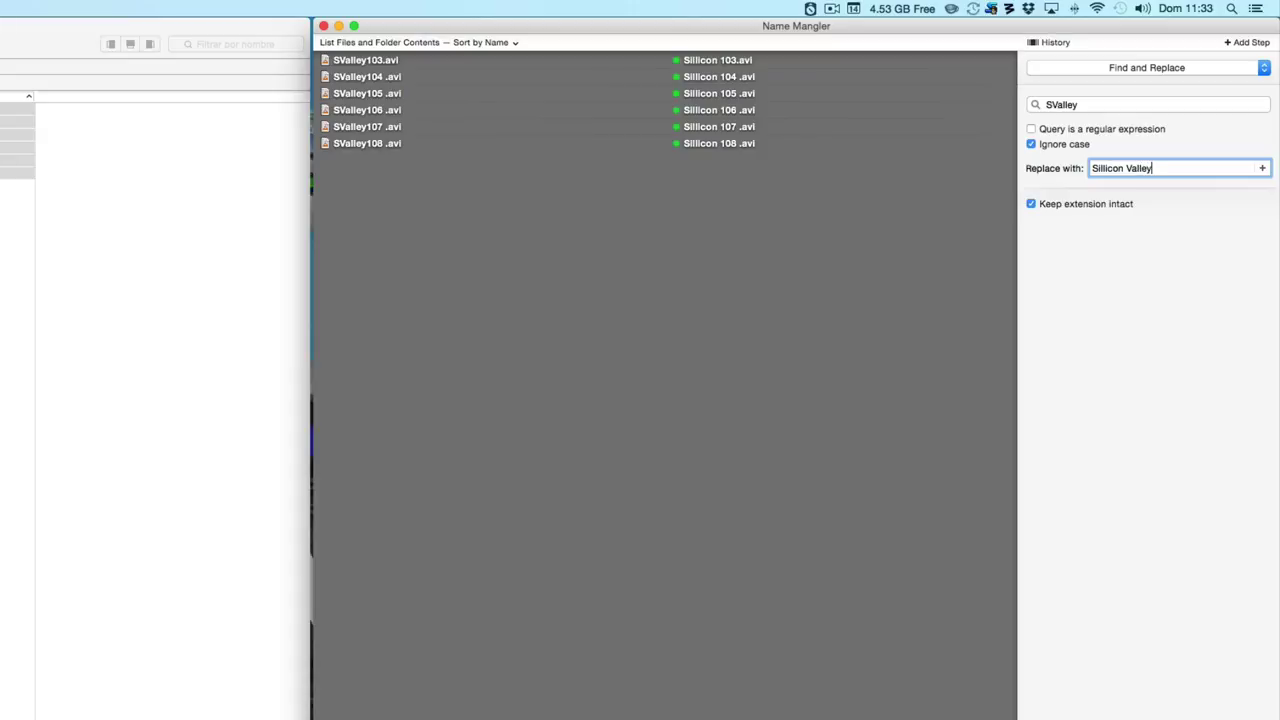
{"action": "type", "text": " -"}
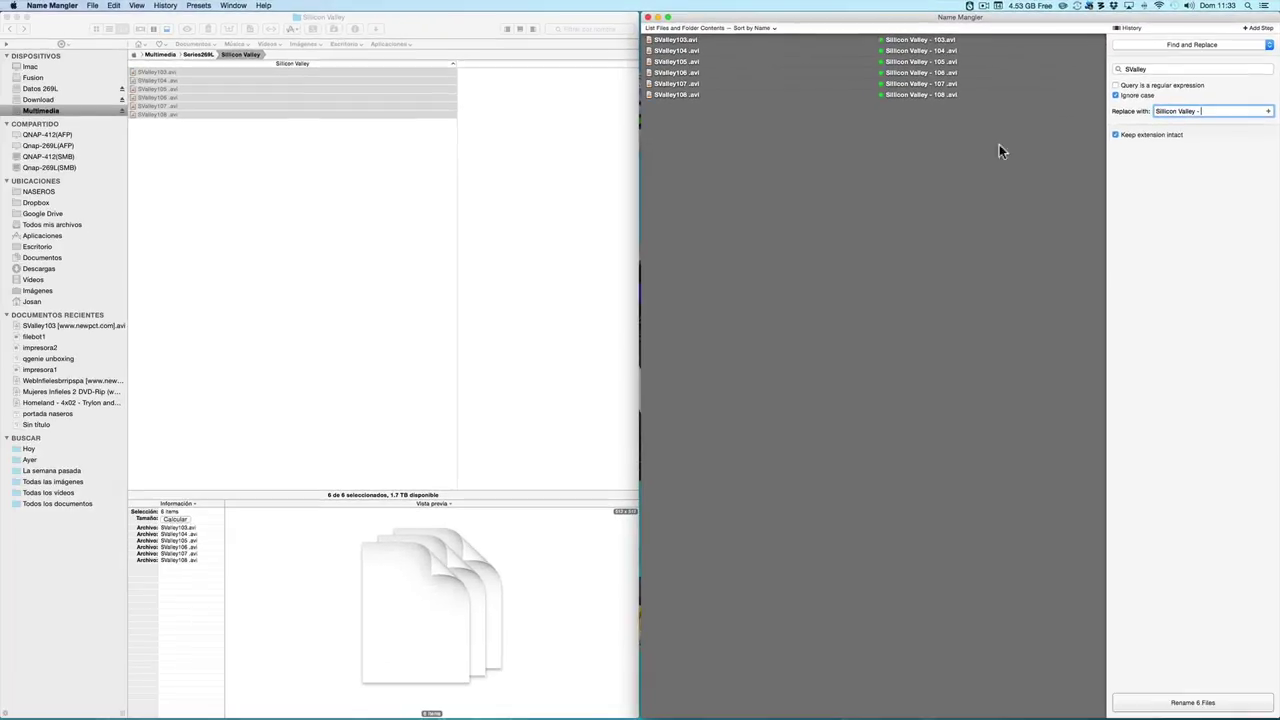
Step: Apply the replacement to the six files, check their new names in Path Finder, and return to Name Mangler
{"action": "left_click", "coordinate": [1211, 703]}
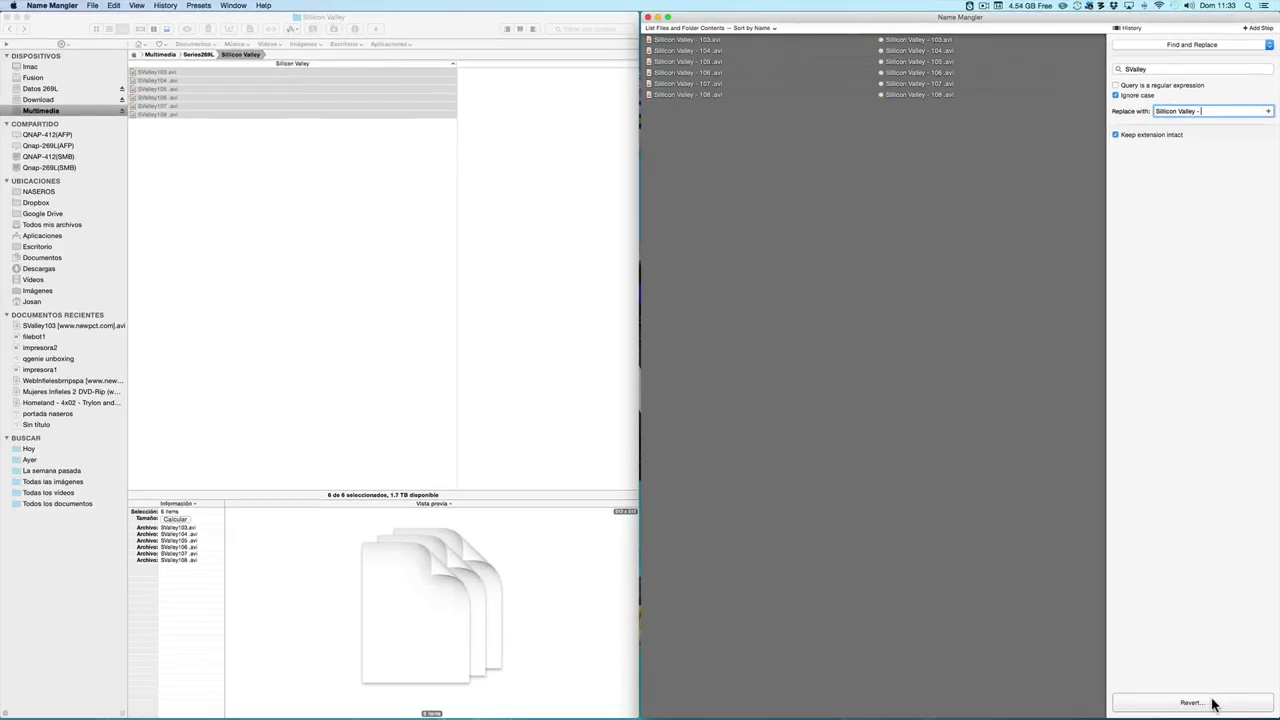
{"action": "left_click", "coordinate": [342, 242]}
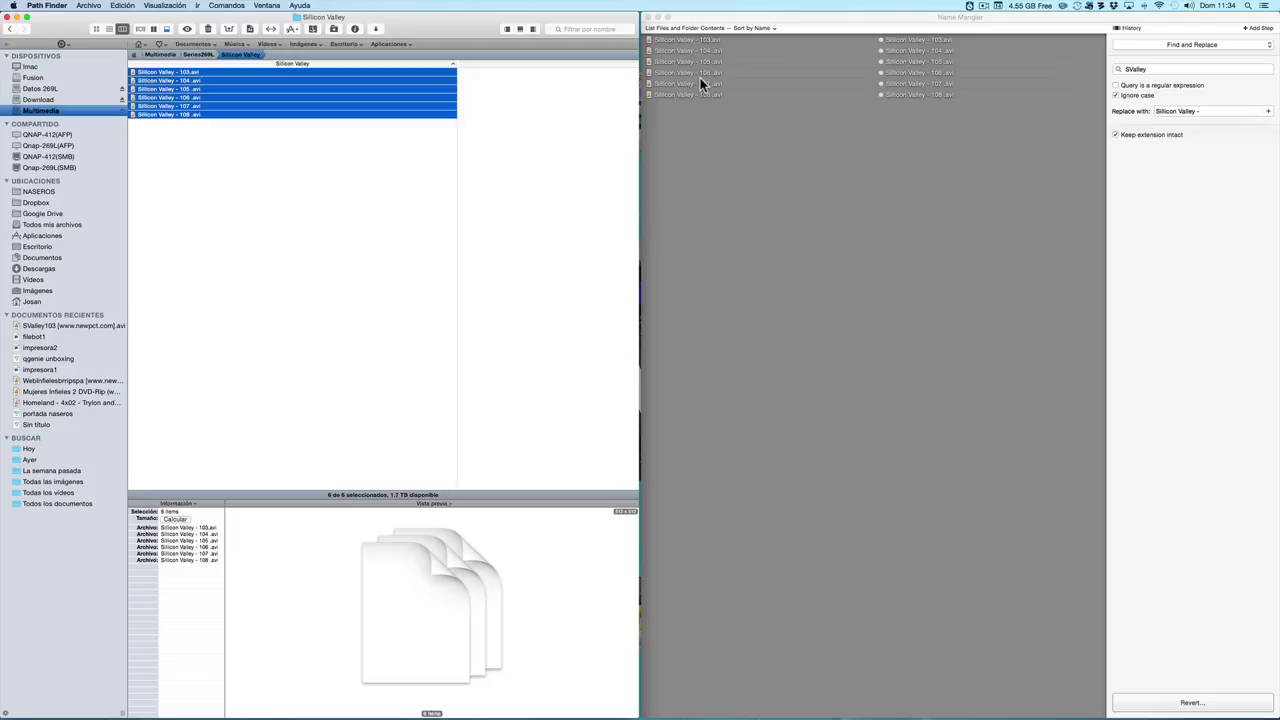
{"action": "left_click", "coordinate": [814, 22]}
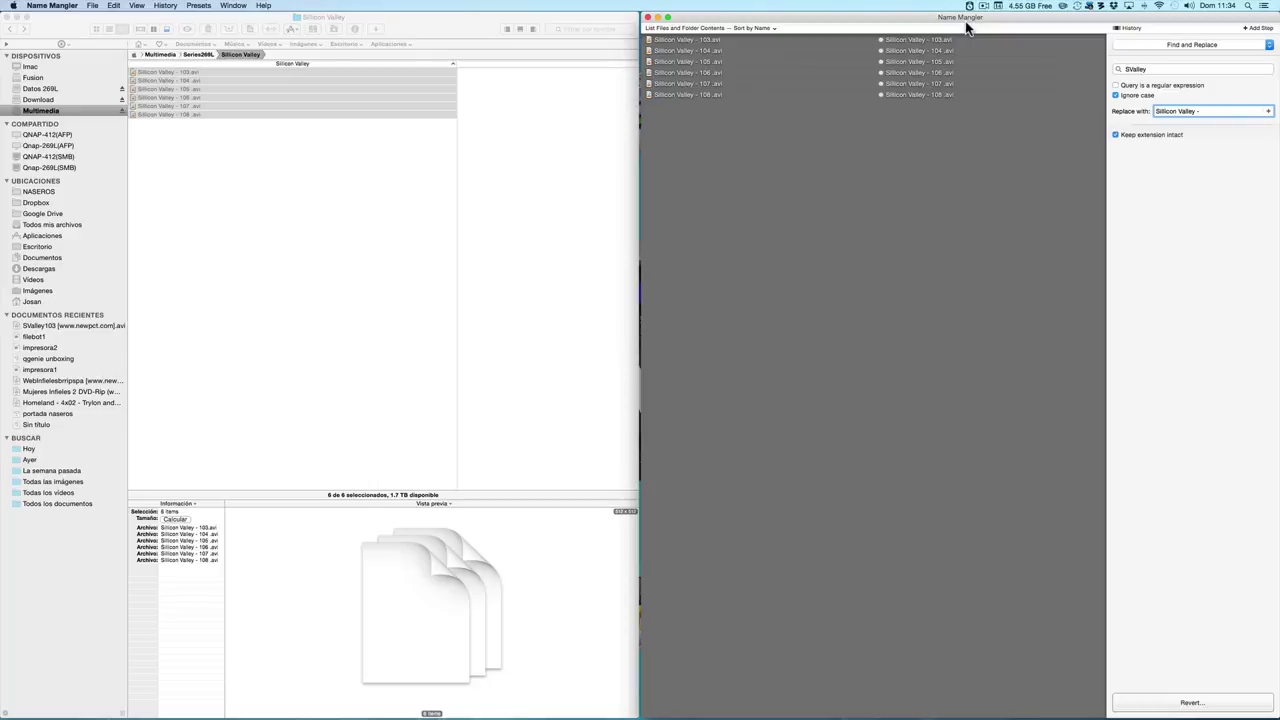
Step: Switch to Safari, search the web for "name munger", and open the Name Munger page by Sonora Graphics
{"action": "mouse_move", "coordinate": [466, 716]}
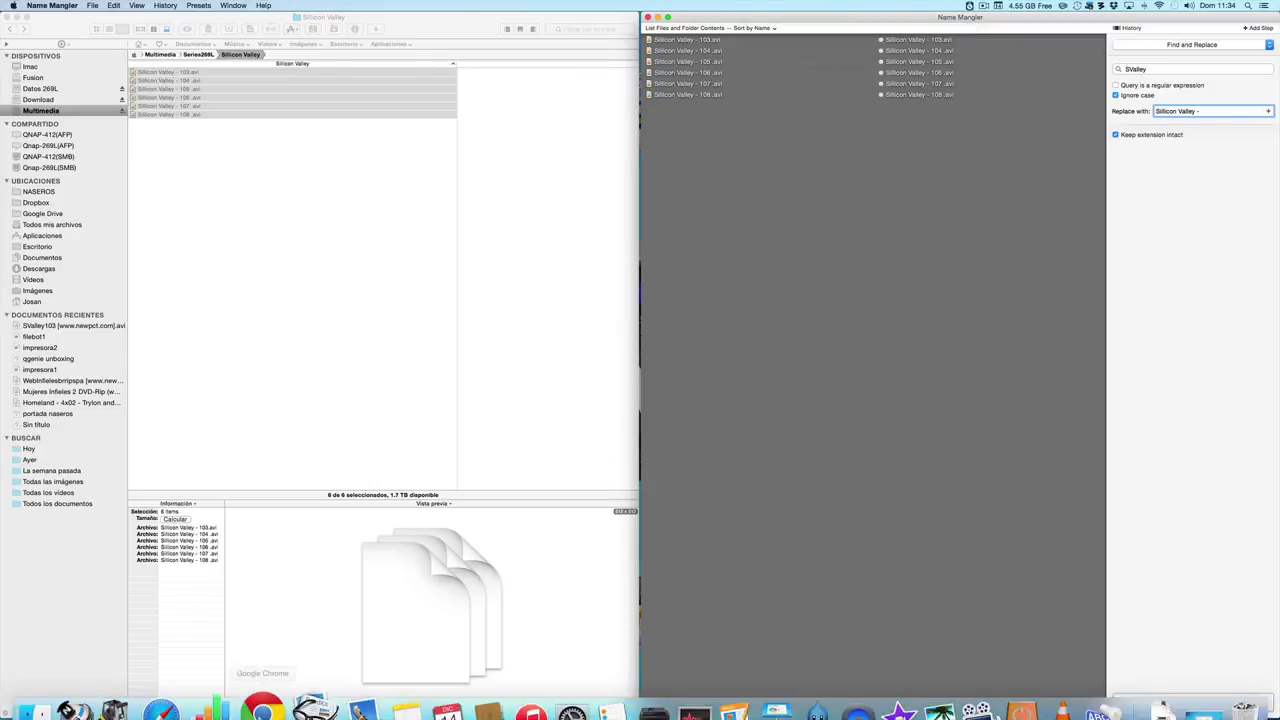
{"action": "left_click", "coordinate": [165, 688]}
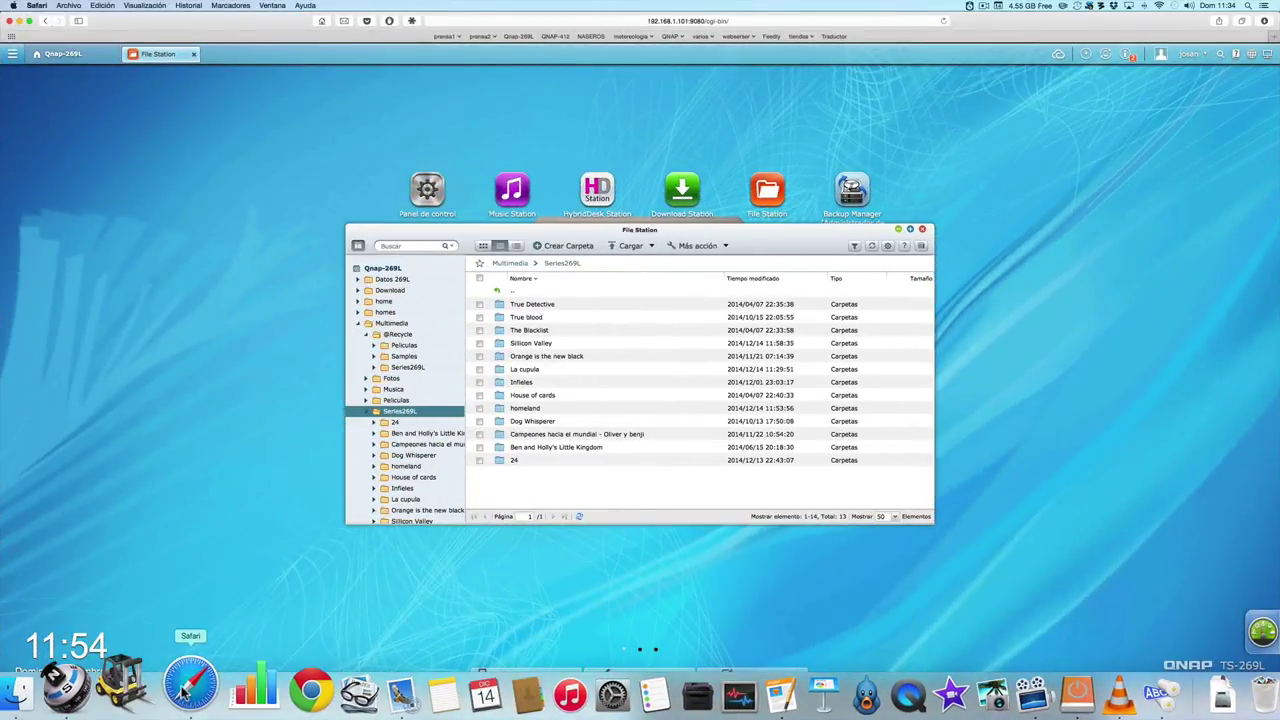
{"action": "left_click", "coordinate": [615, 21]}
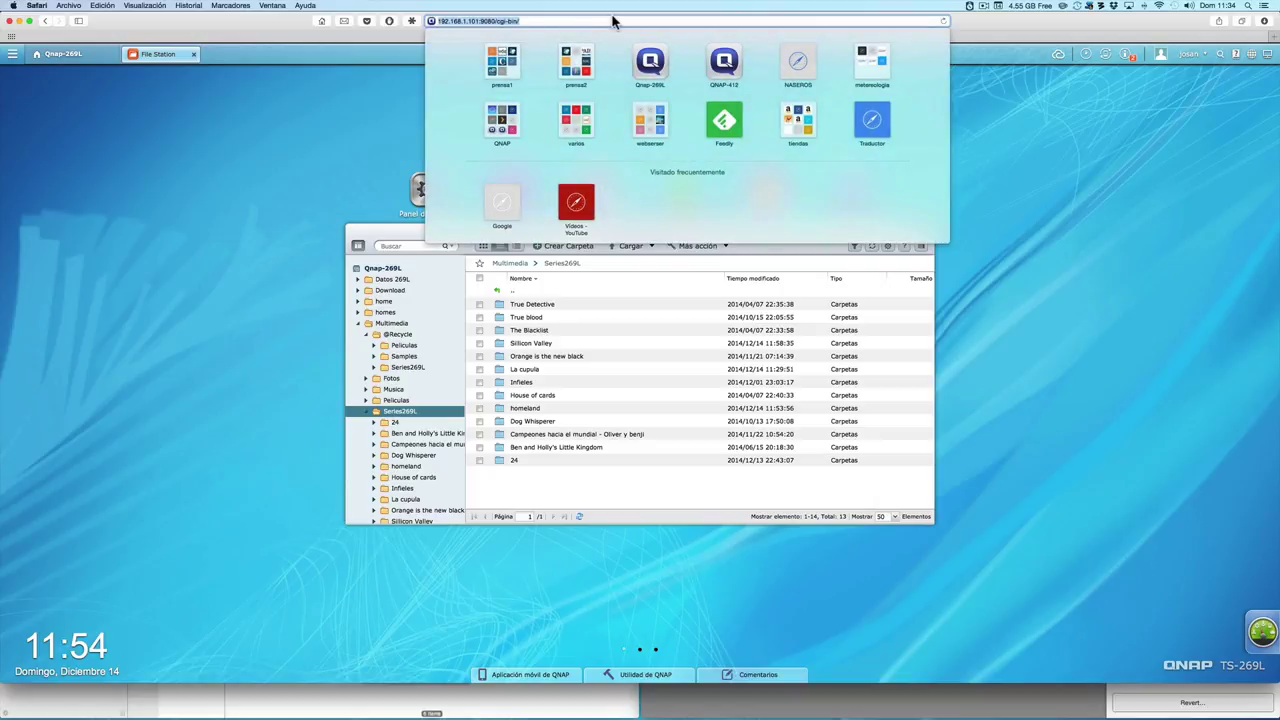
{"action": "type", "text": "name"}
{"action": "type", "text": "munger"}
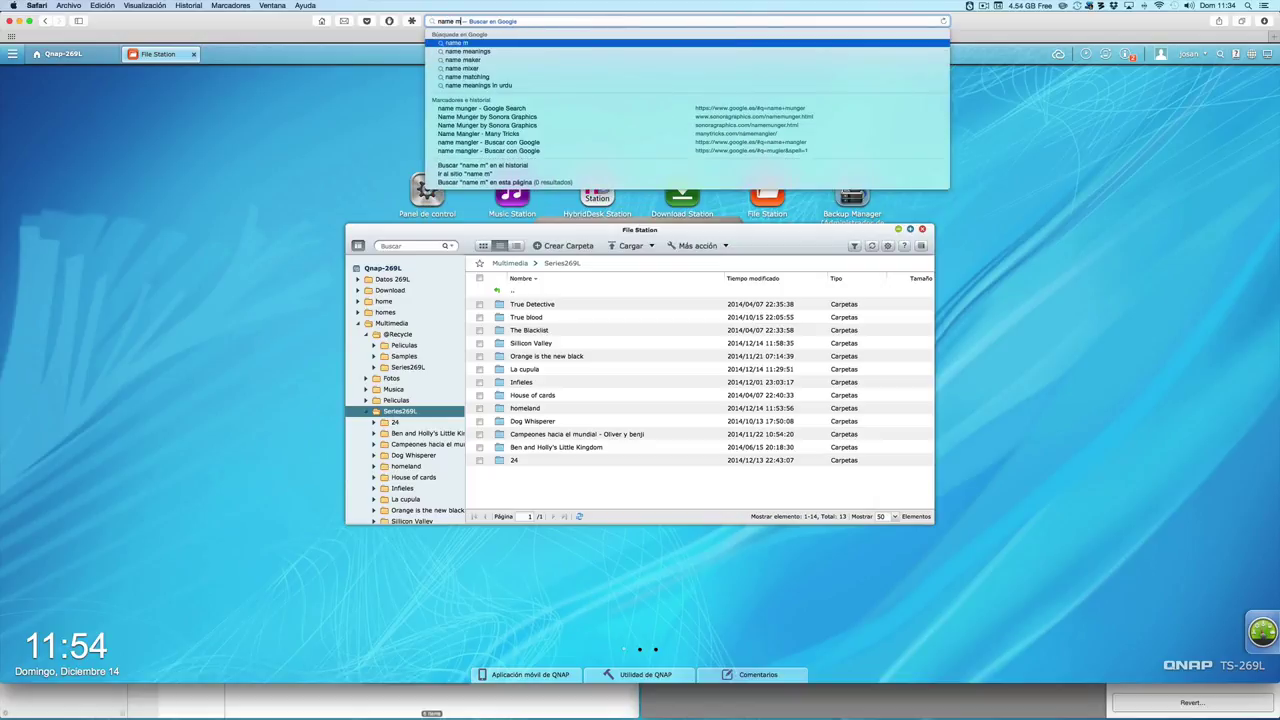
{"action": "key", "text": "Return"}
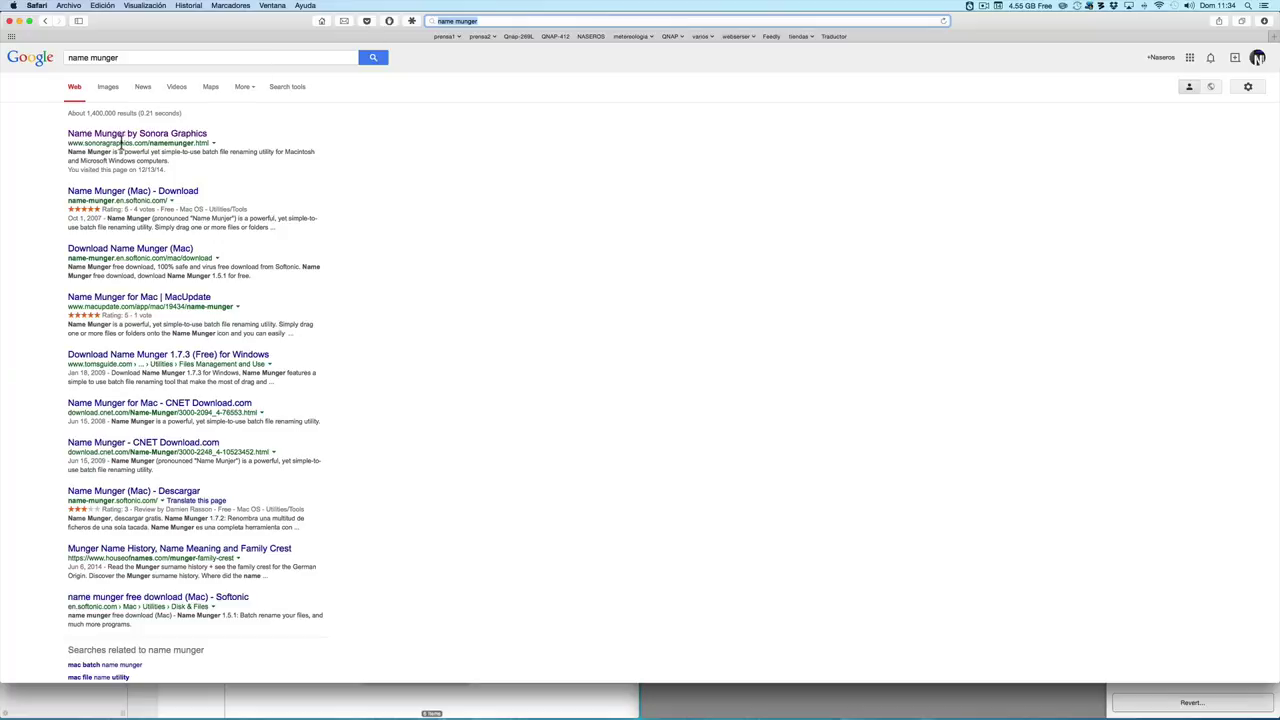
{"action": "left_click", "coordinate": [108, 138]}
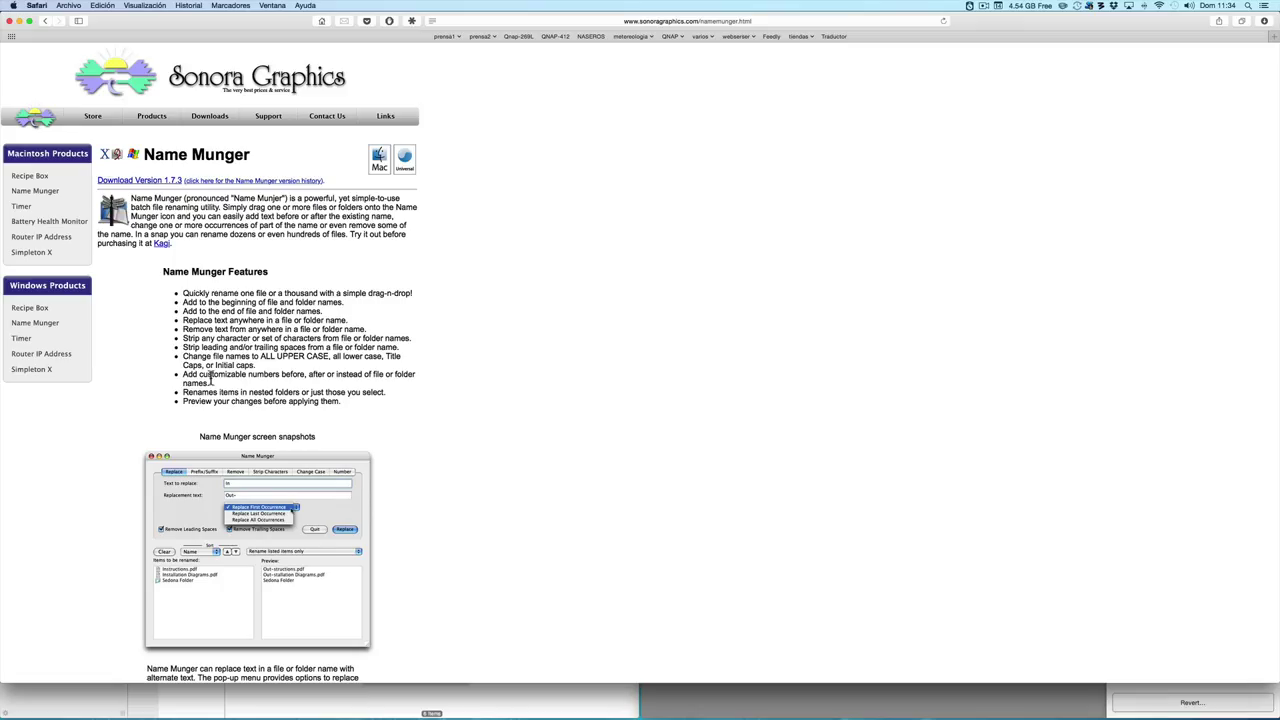
Step: Review the Name Munger page's feature list and the snapshots of its replace and prefix/suffix options
{"action": "scroll", "coordinate": [210, 379], "scroll_direction": "down", "scroll_amount": 5}
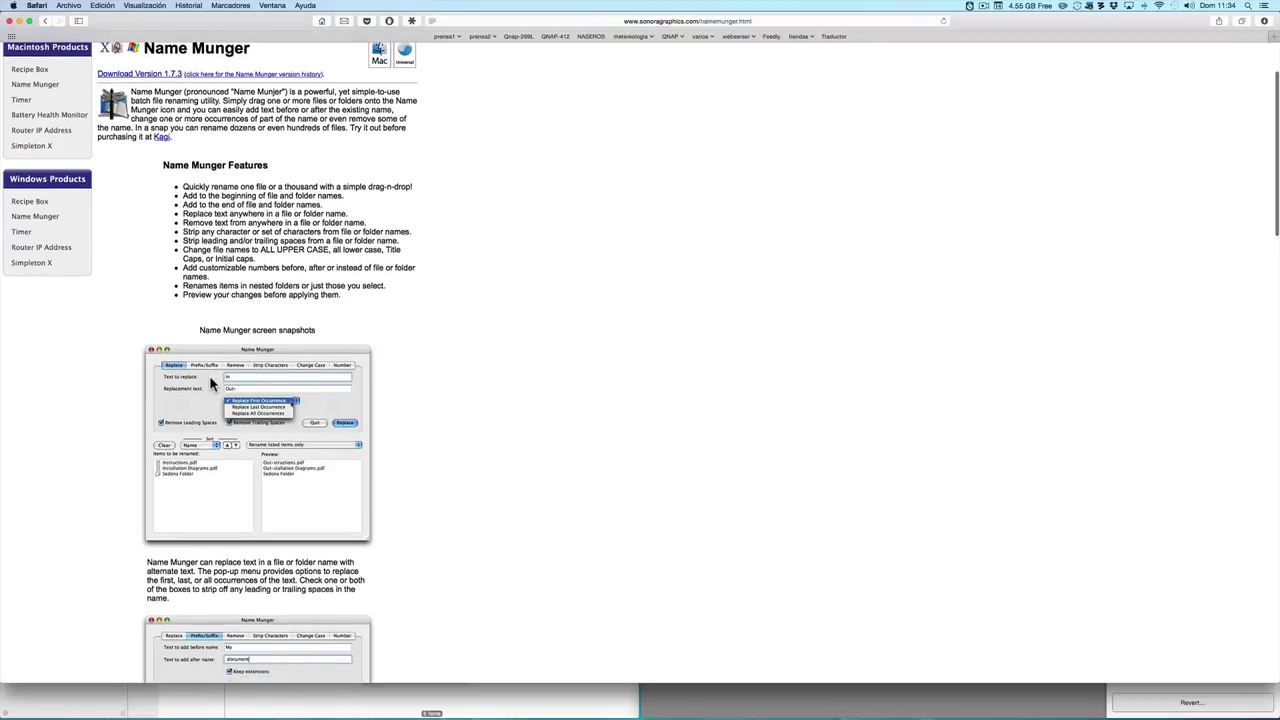
{"action": "scroll", "coordinate": [265, 362], "scroll_direction": "down", "scroll_amount": 8}
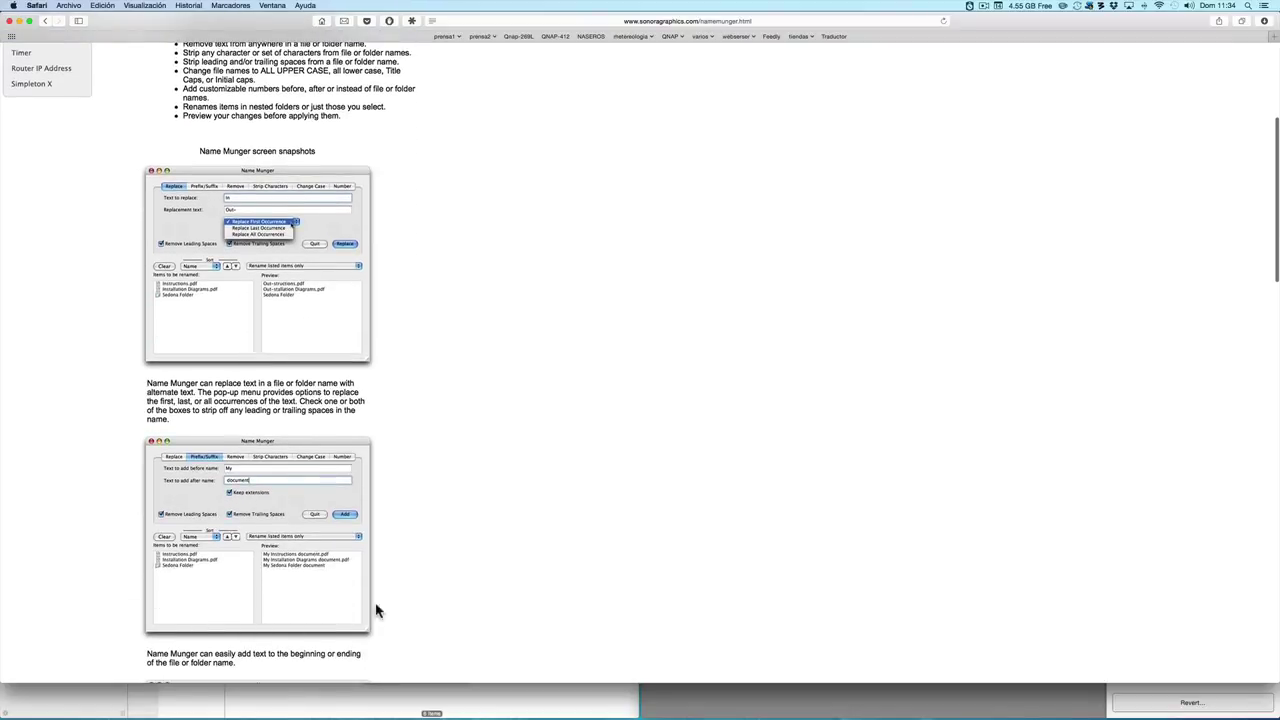
{"action": "scroll", "coordinate": [363, 458], "scroll_direction": "down", "scroll_amount": 2}
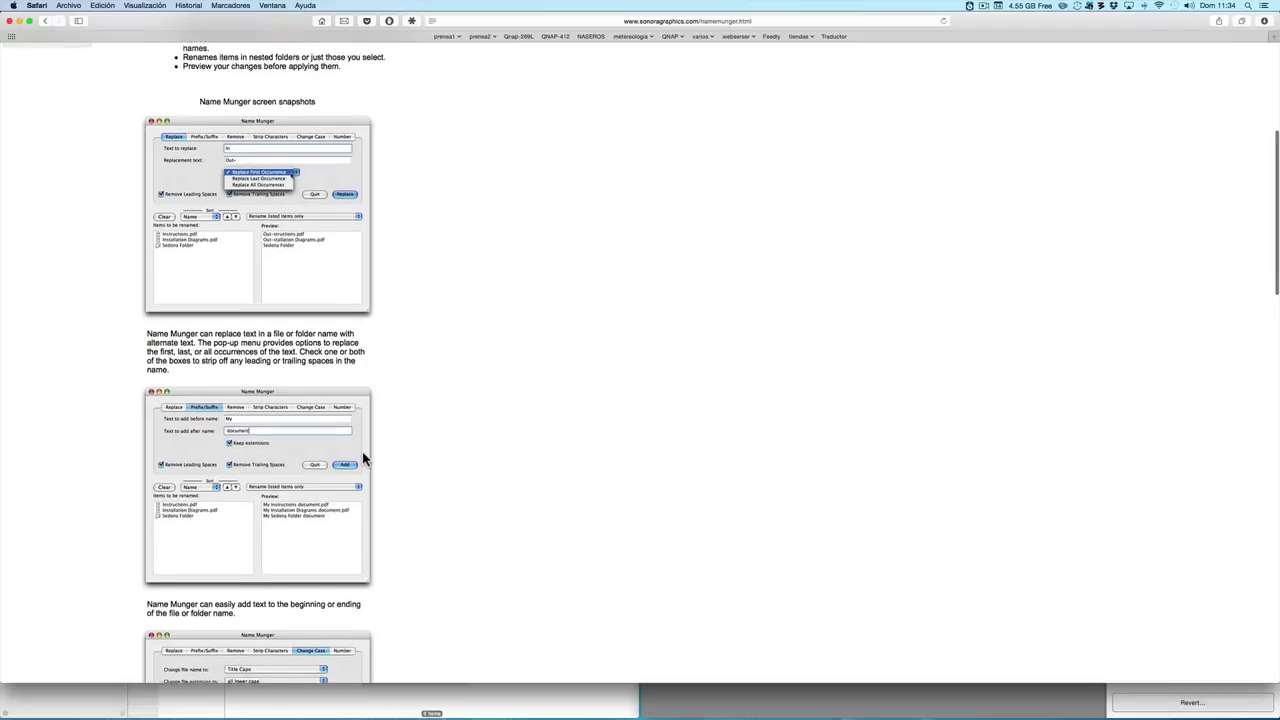
Step: Minimize the Safari, Path Finder and Name Mangler windows to clear the desktop
{"action": "left_click", "coordinate": [19, 22]}
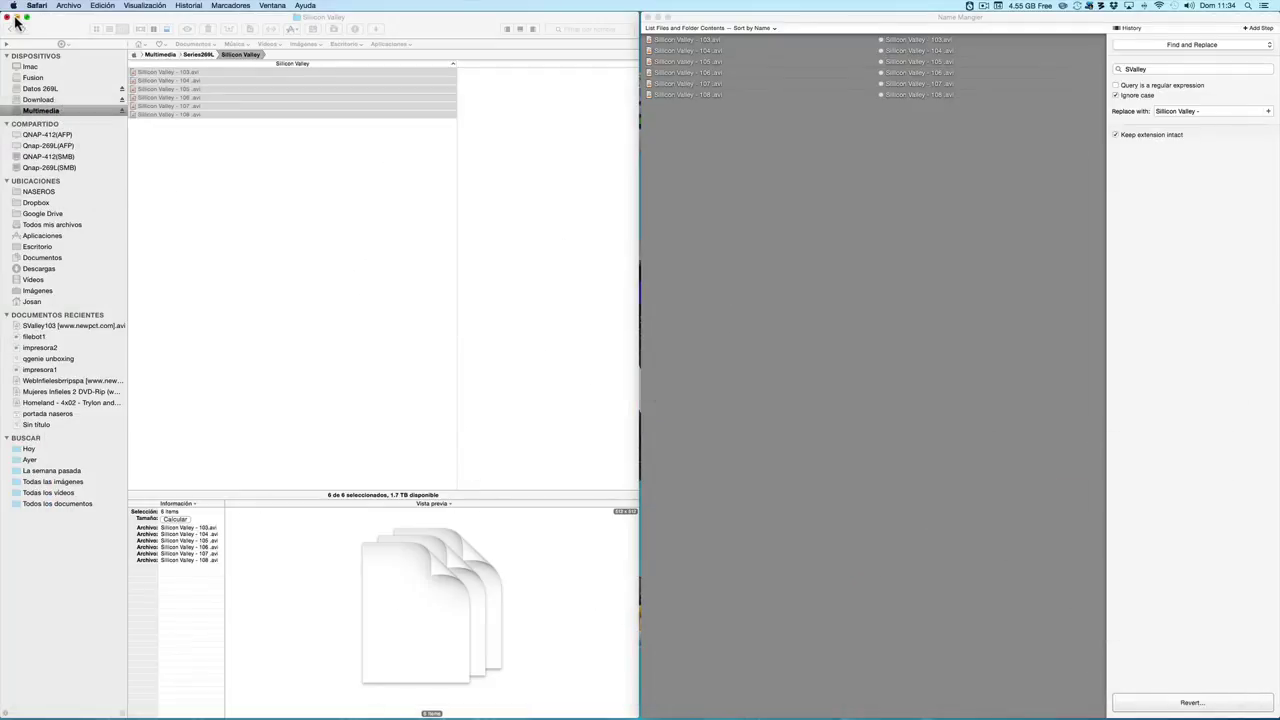
{"action": "left_click", "coordinate": [17, 19]}
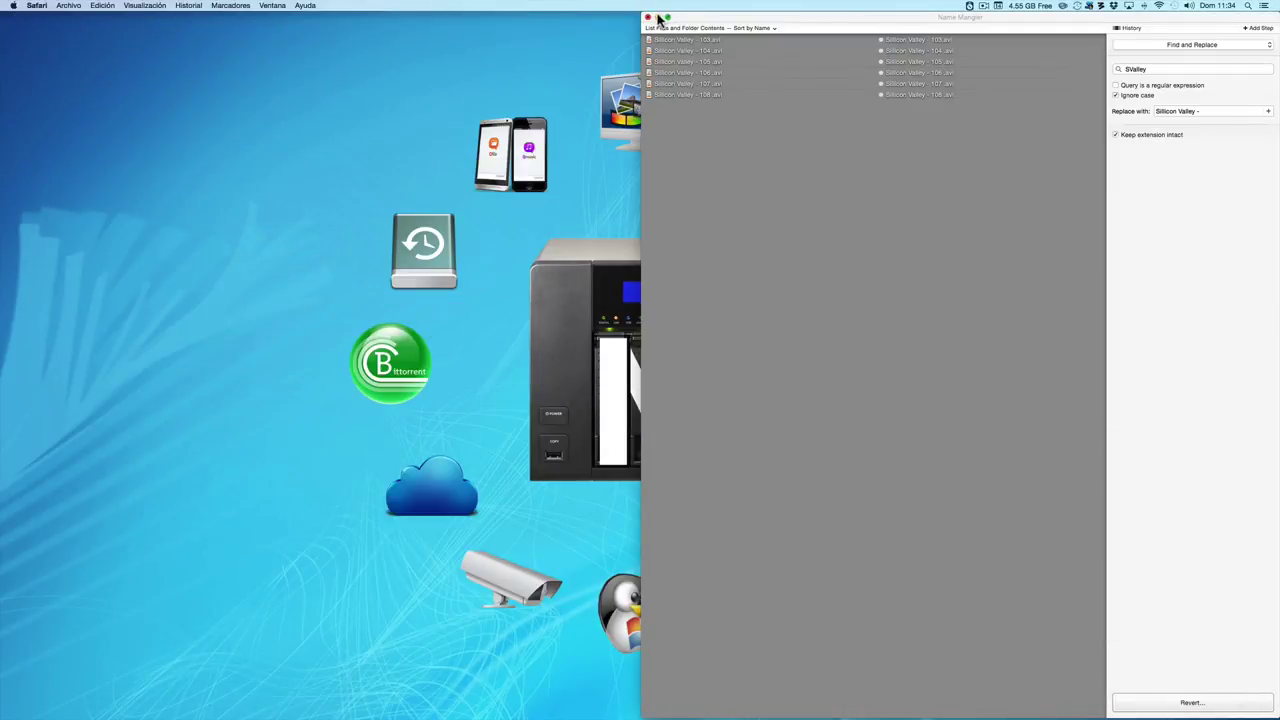
{"action": "left_click", "coordinate": [657, 18]}
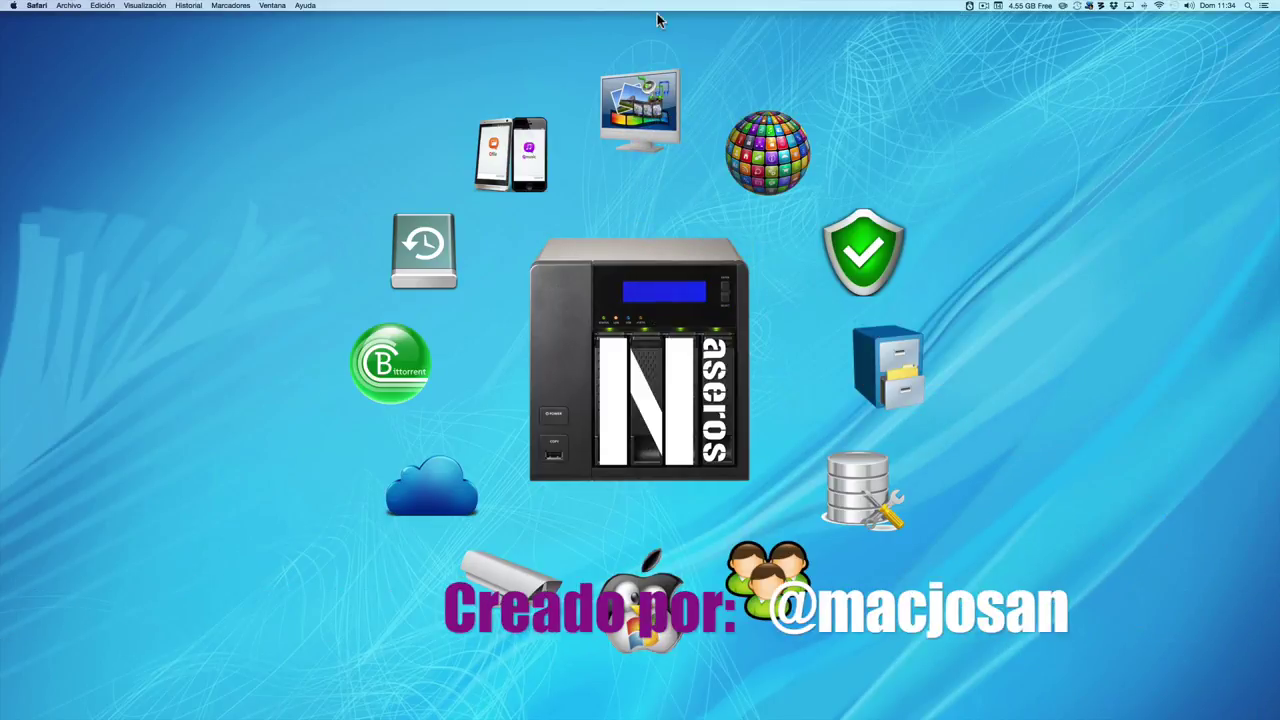